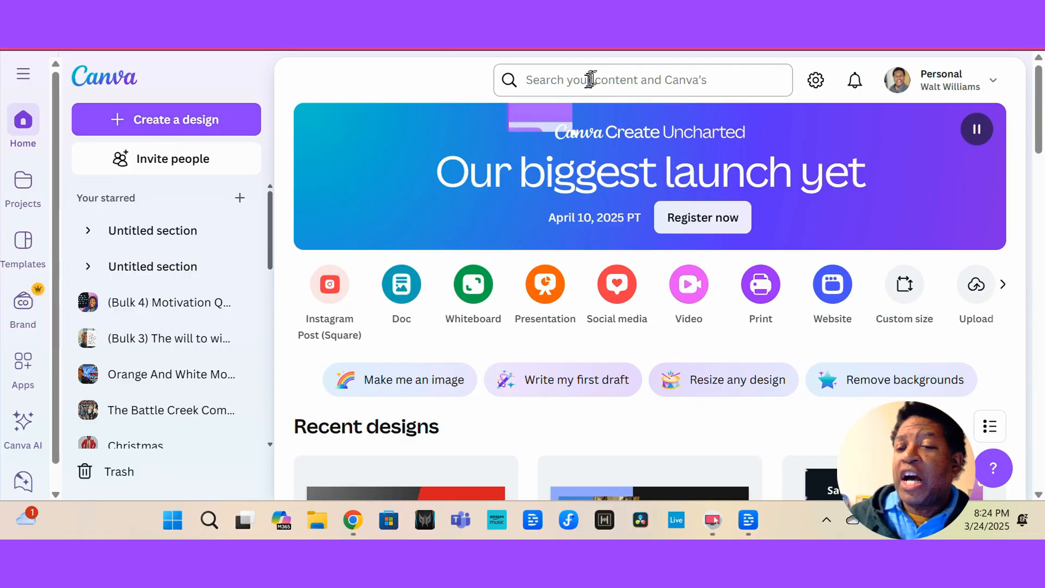
Search Canva Templates for "YouTube Thumbnail".
click(604, 90)
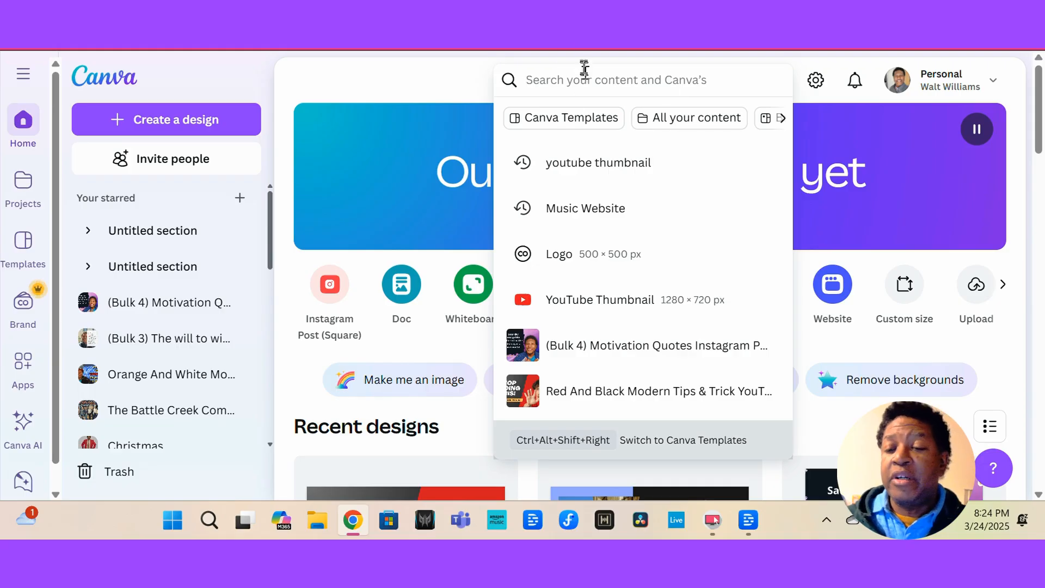
text(YouT)
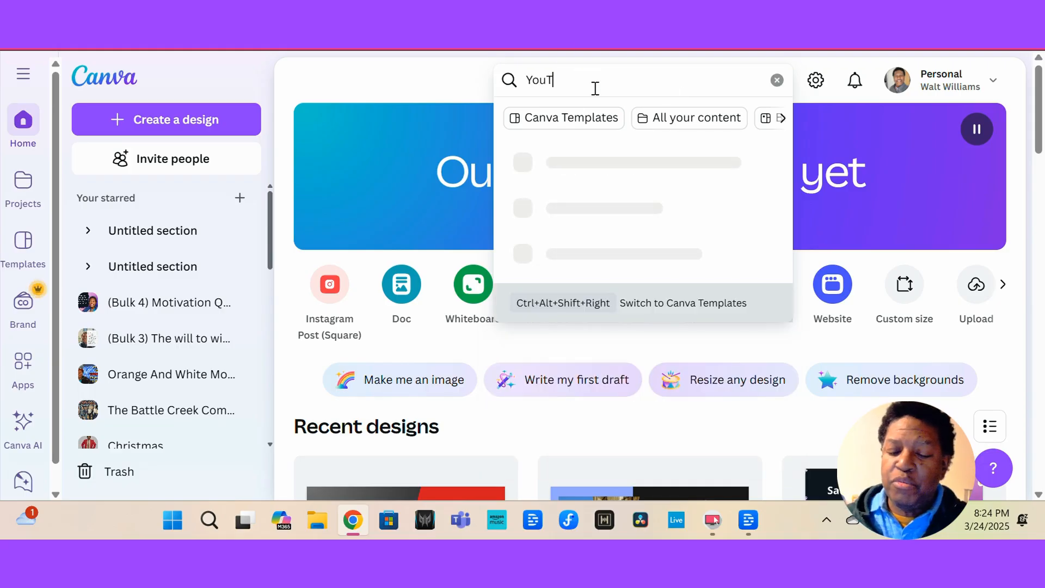
text(ube Thumbnail)
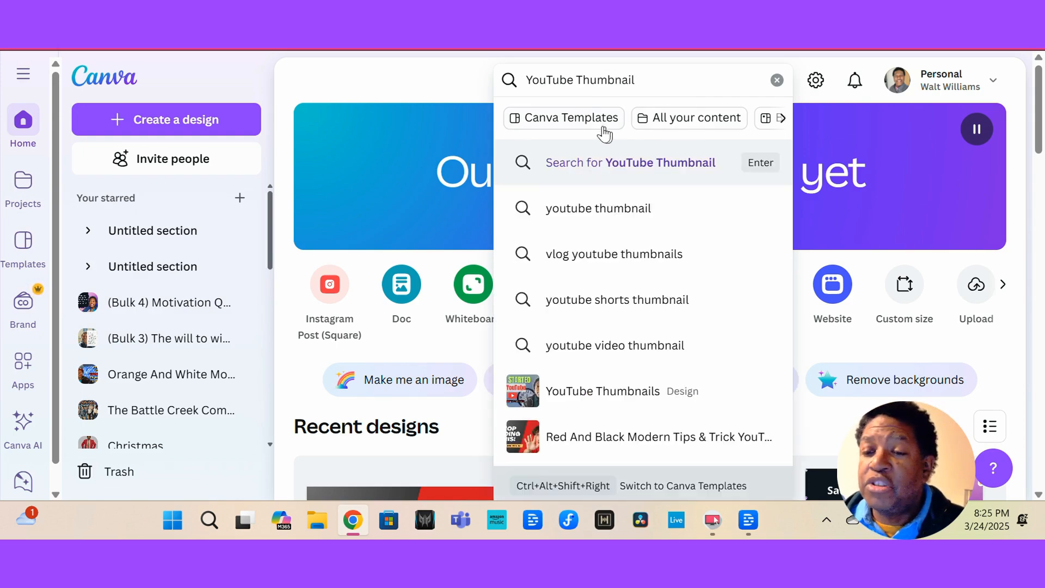
click(543, 120)
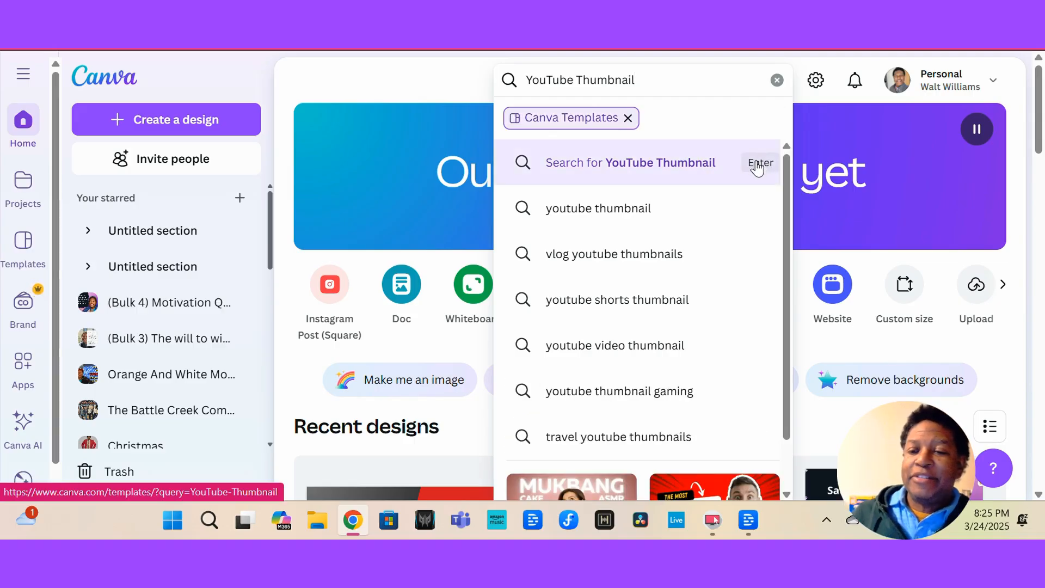
click(757, 168)
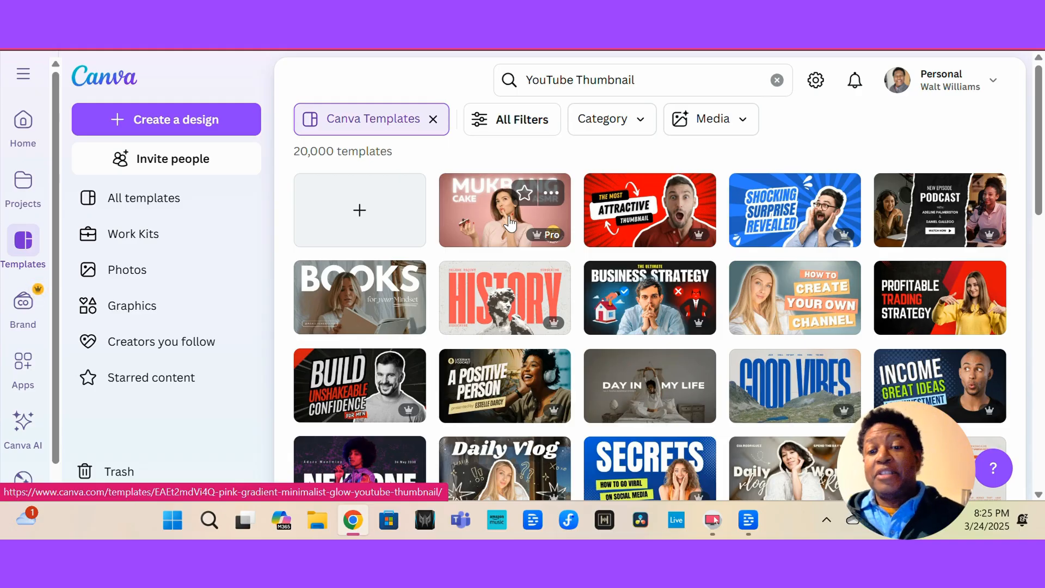
Browse the thumbnail results and start customizing the Red And Black Modern Tips & Trick YouTube Thumbnail template.
scroll(510, 223, down, 2)
scroll(510, 223, down, 2)
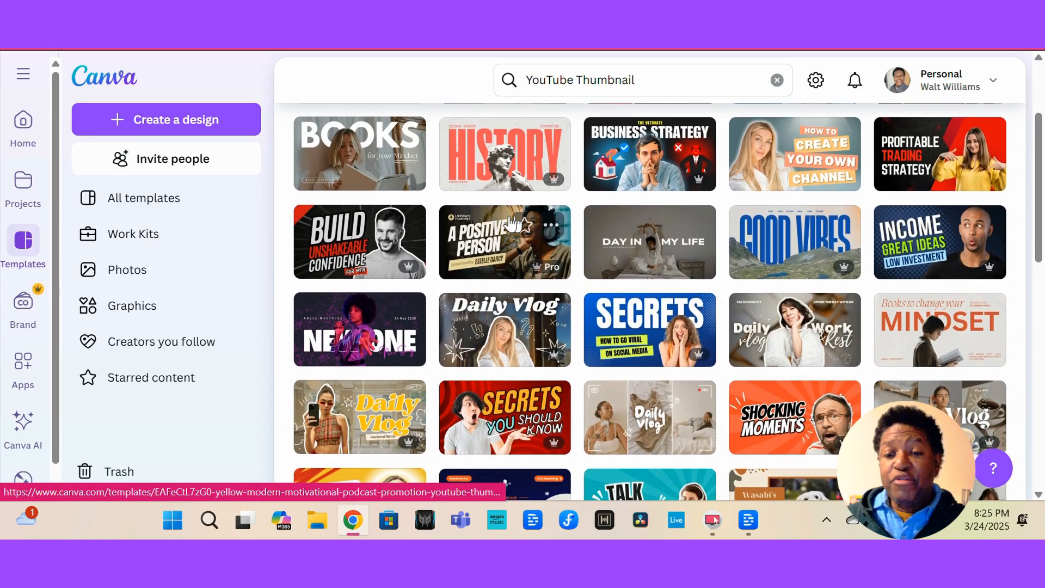
scroll(512, 223, down, 2)
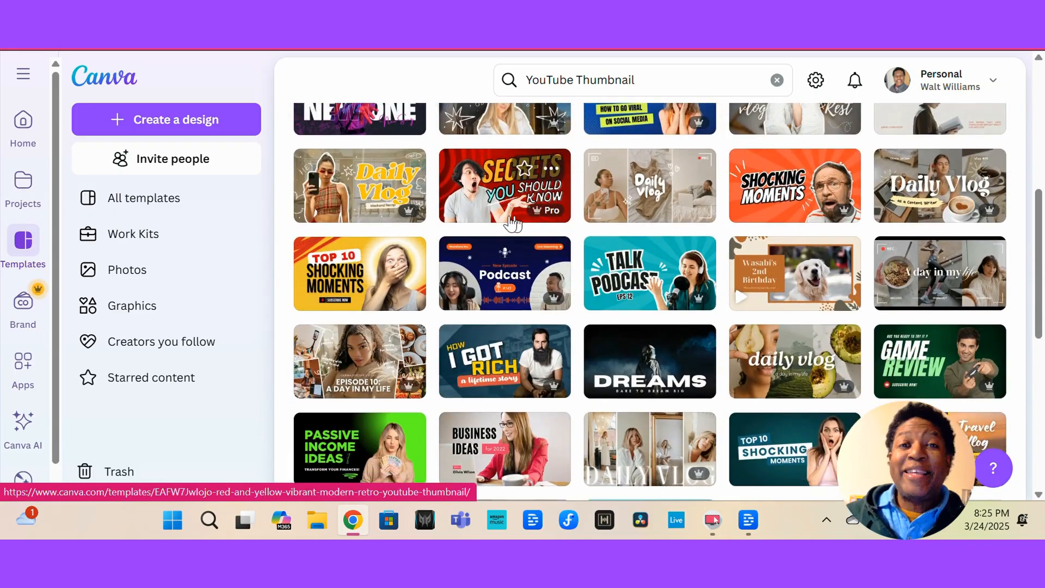
scroll(512, 223, down, 3)
scroll(512, 223, down, 4)
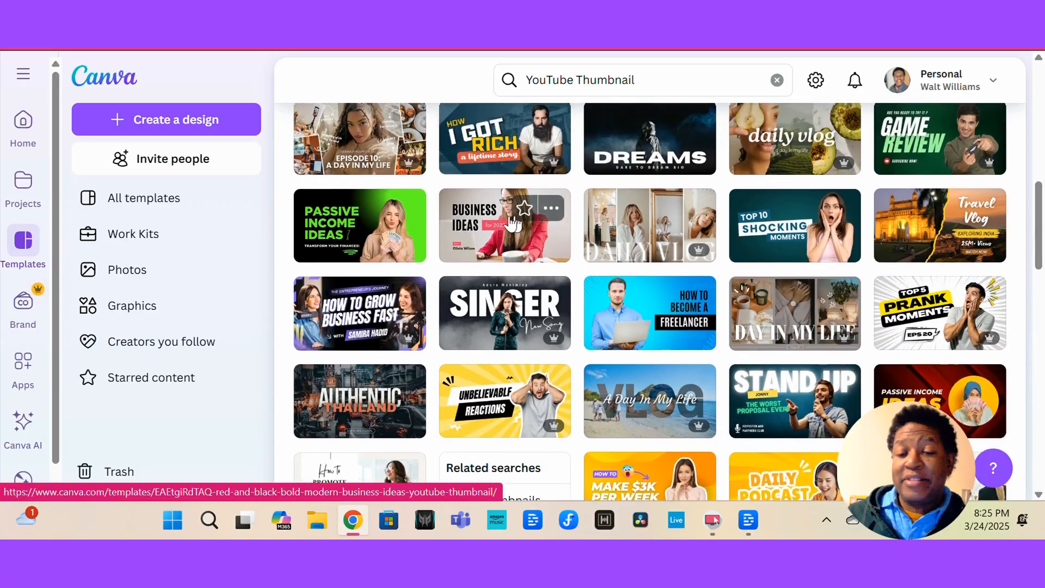
scroll(512, 223, up, 5)
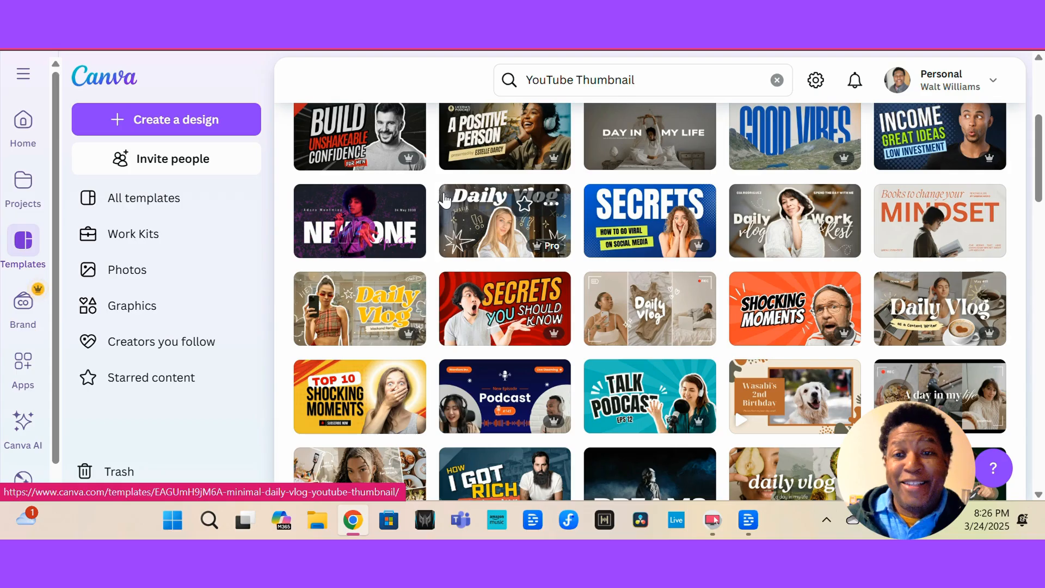
scroll(490, 240, down, 4)
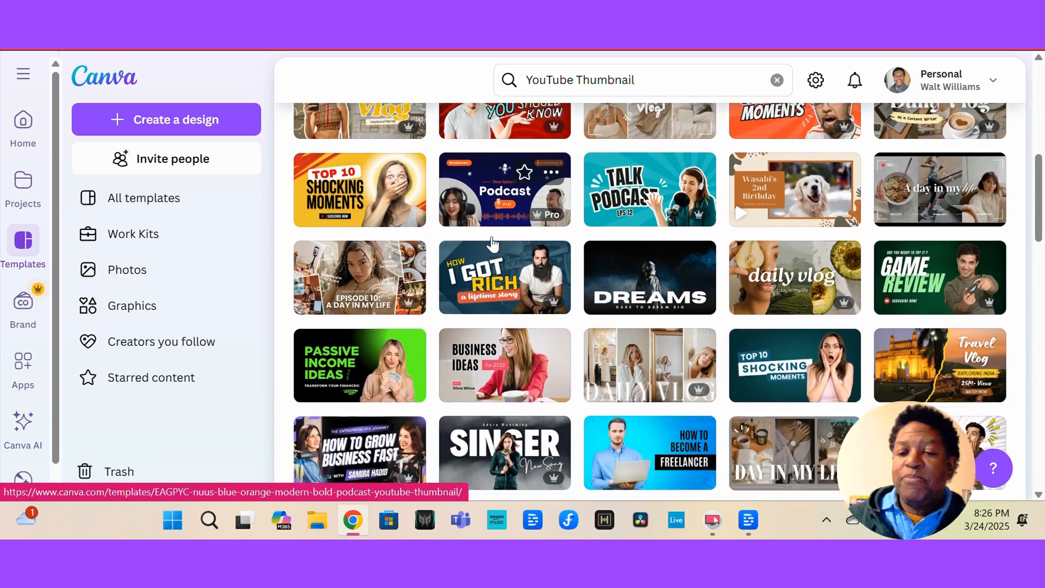
scroll(492, 245, down, 3)
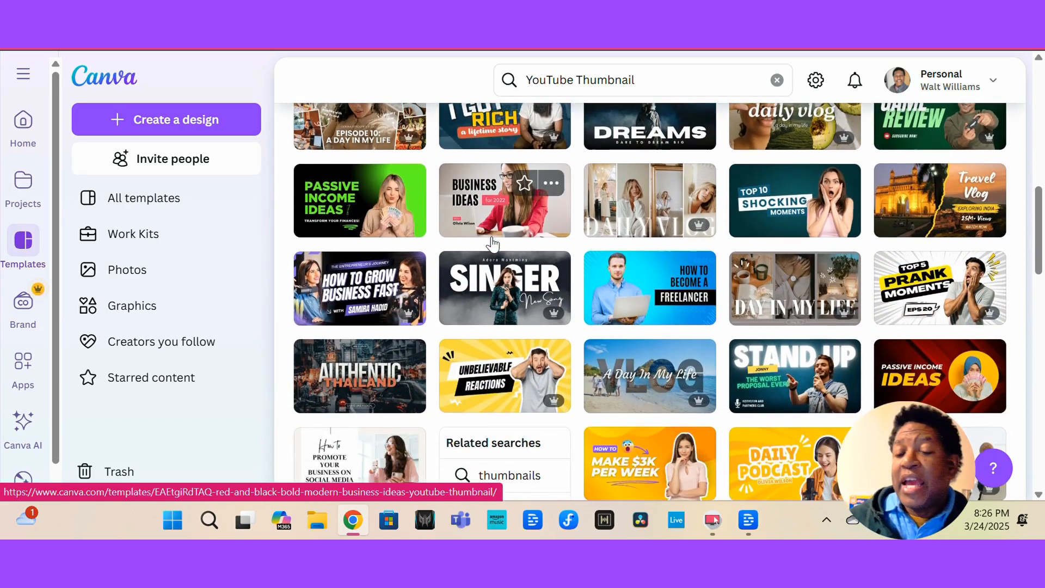
scroll(493, 245, down, 1)
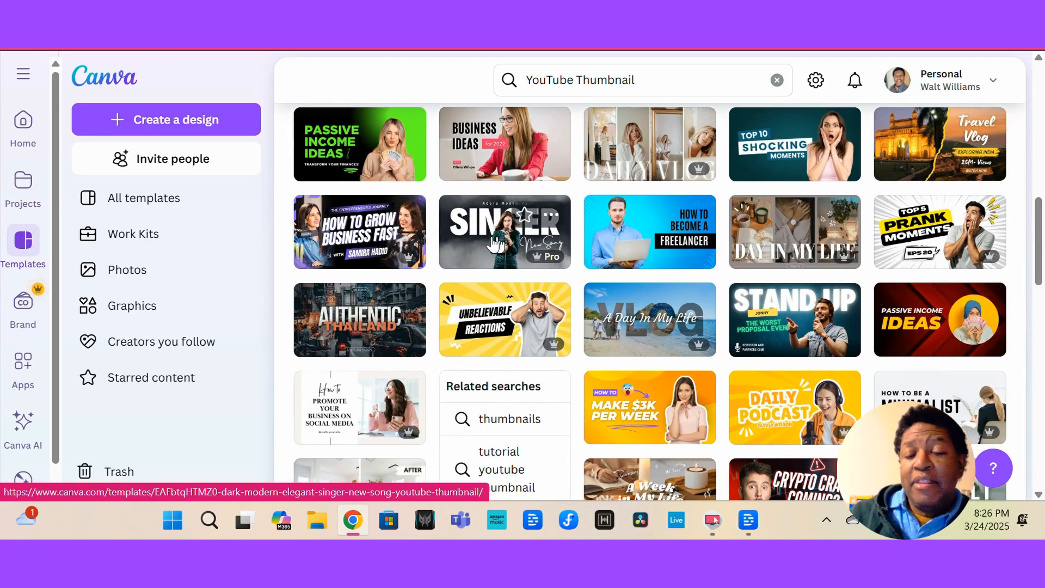
scroll(620, 251, down, 1)
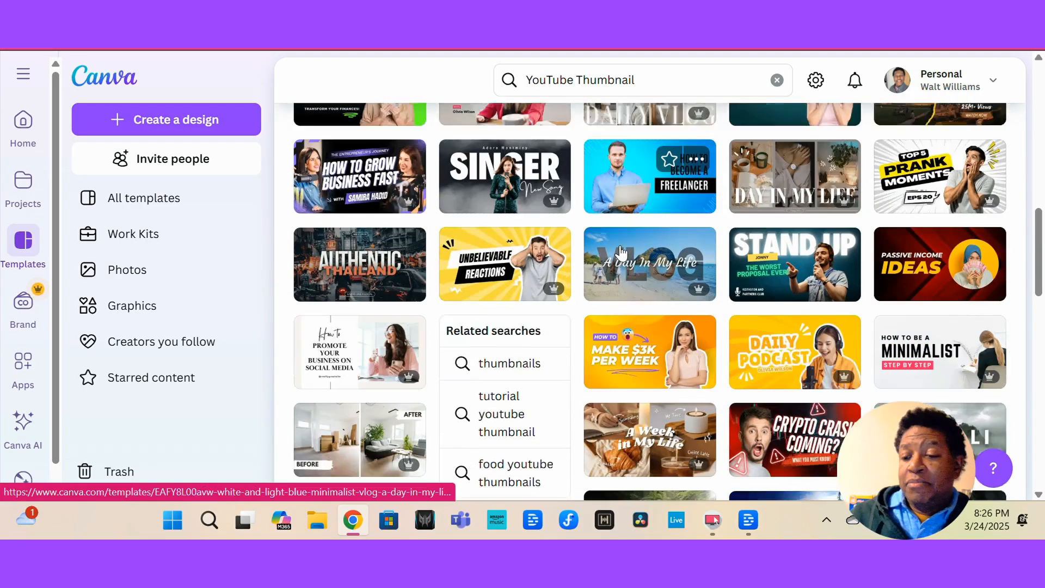
scroll(621, 250, down, 10)
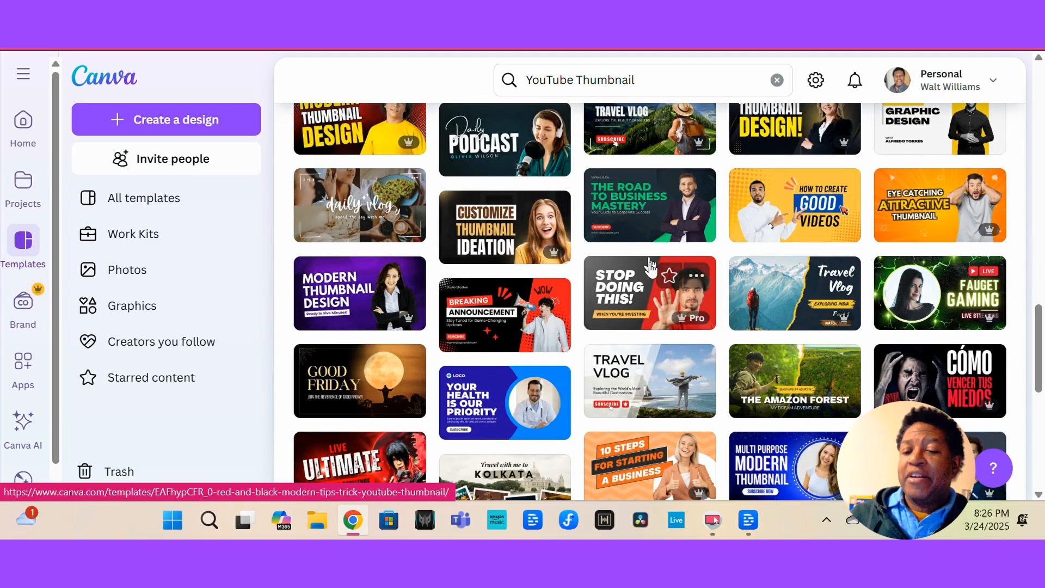
click(623, 281)
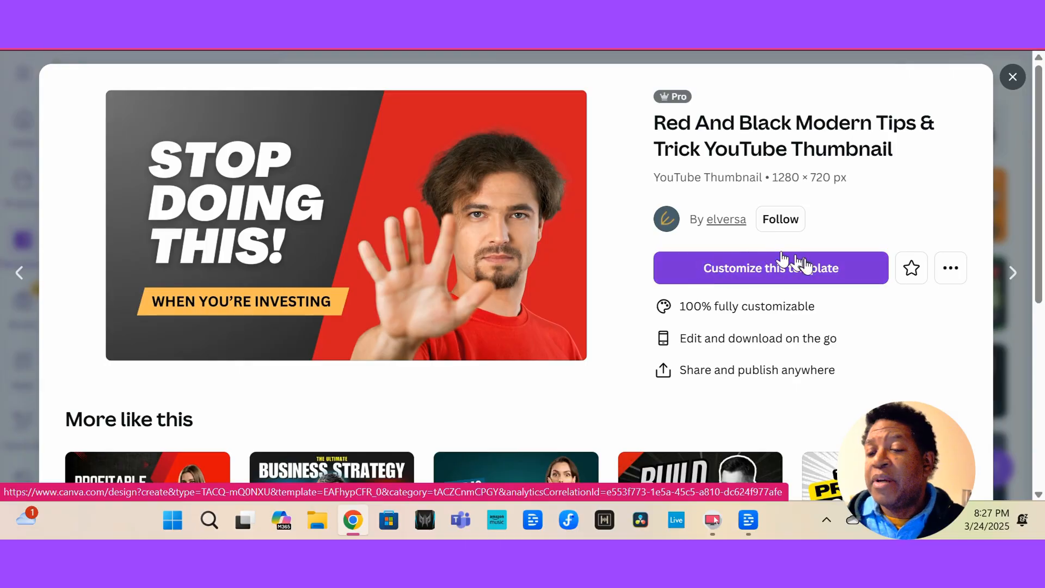
click(740, 271)
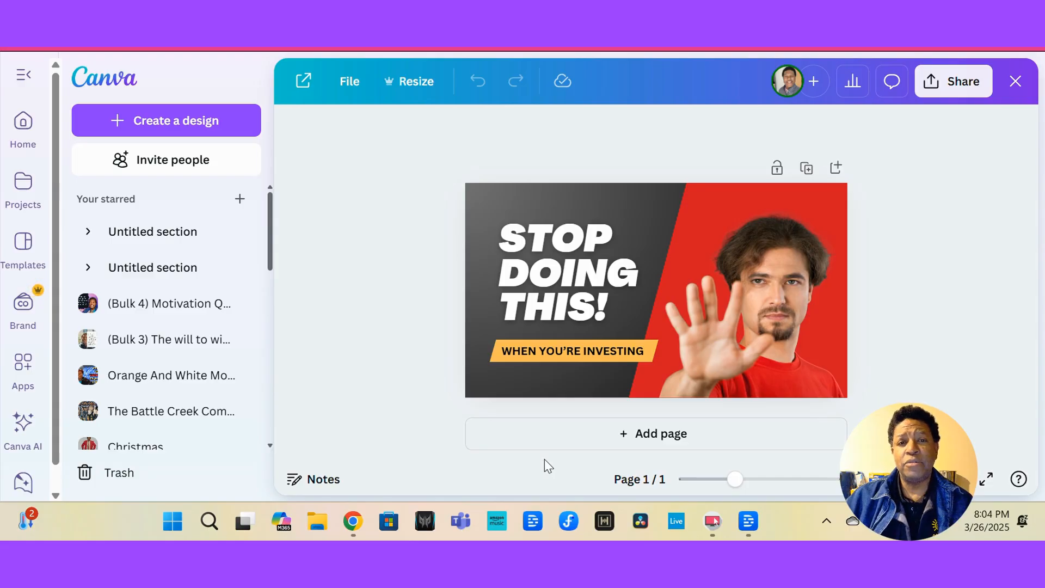
Replace the headline text with "START NOW!".
click(589, 278)
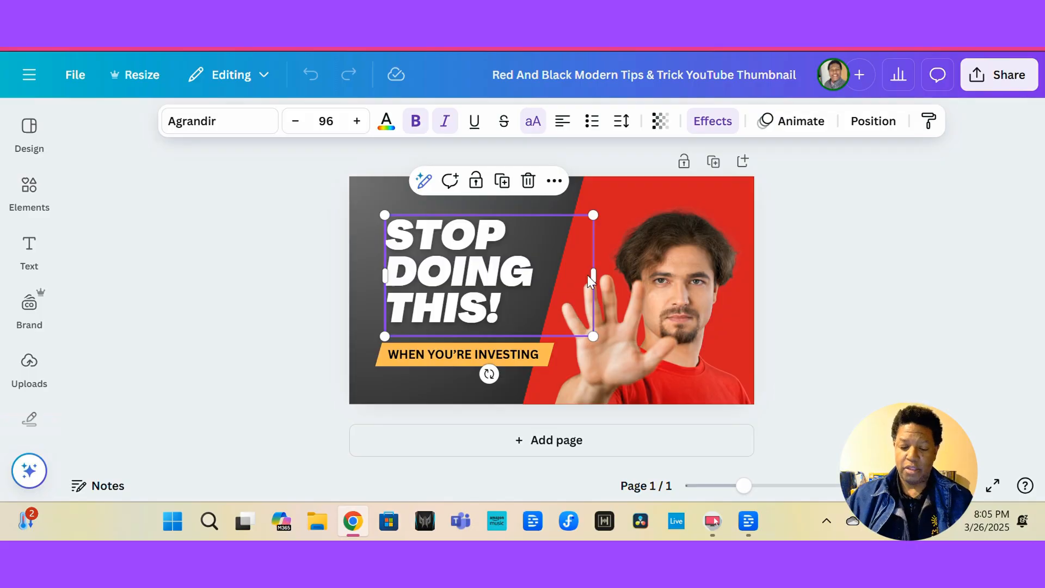
double_click(588, 277)
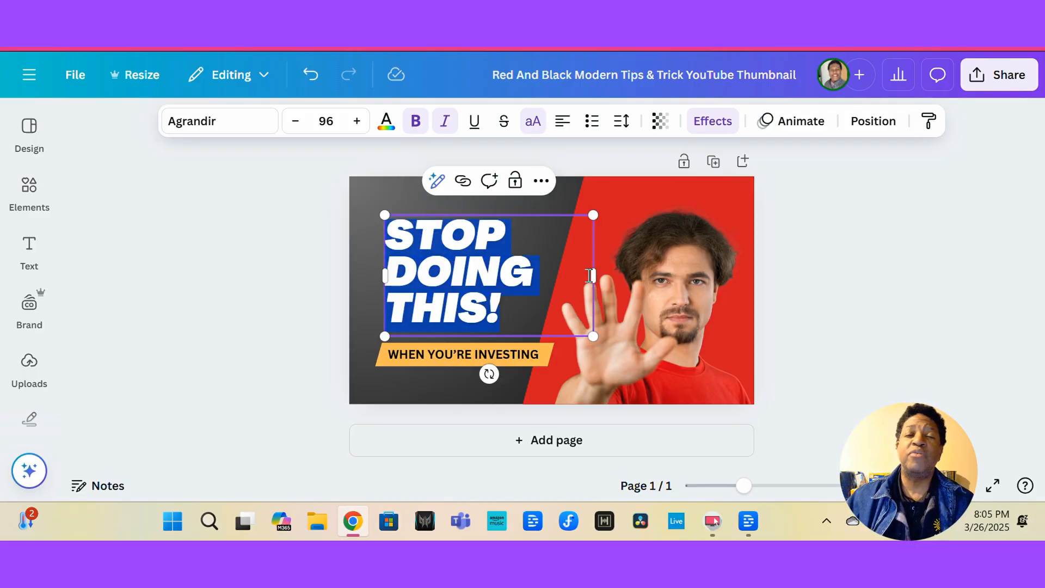
text(START N)
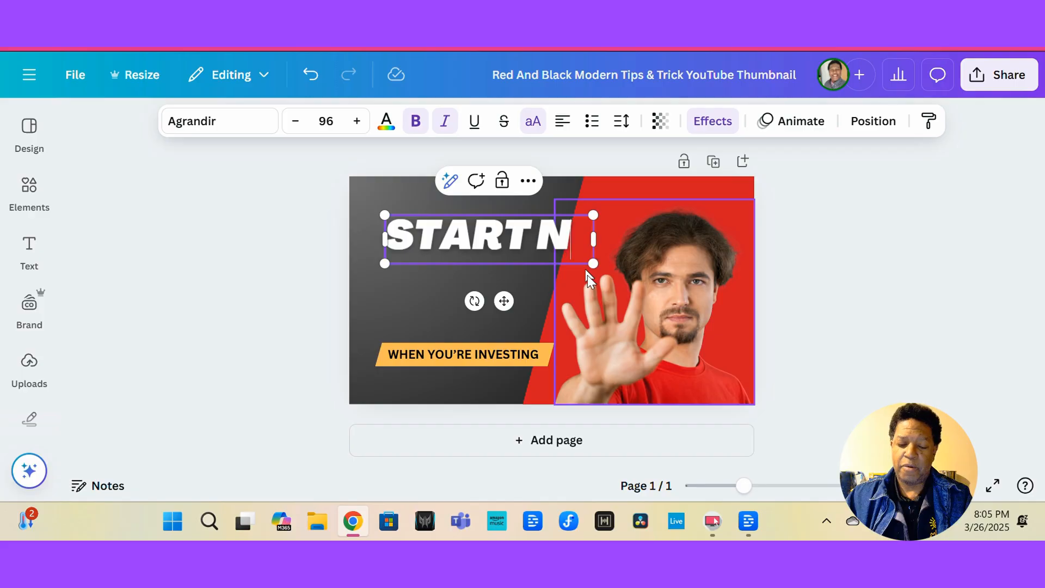
text(OW!)
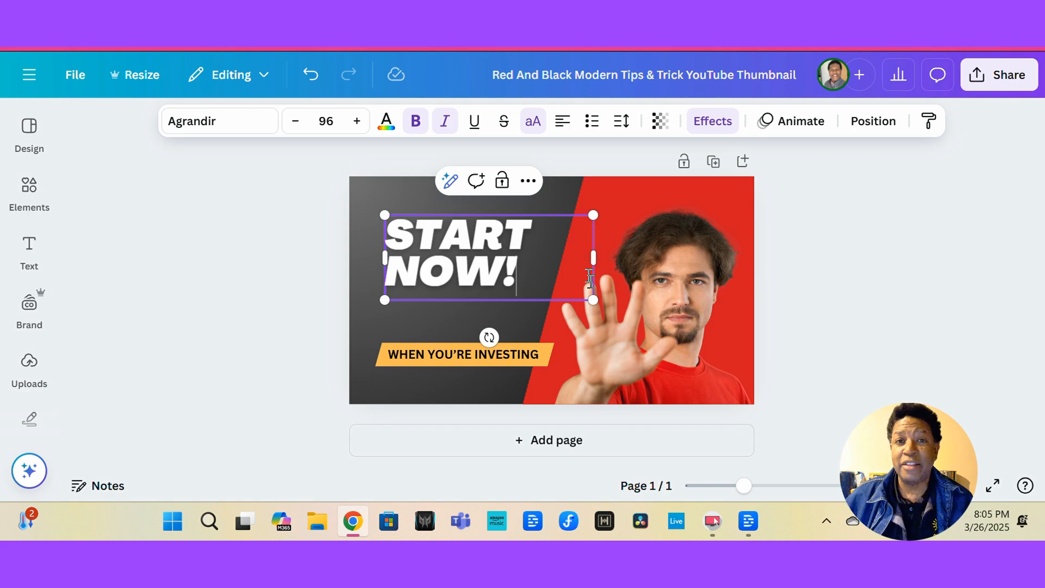
Replace the text on the yellow banner with "IT'S NOT TOO LATE!!".
click(439, 355)
double_click(439, 354)
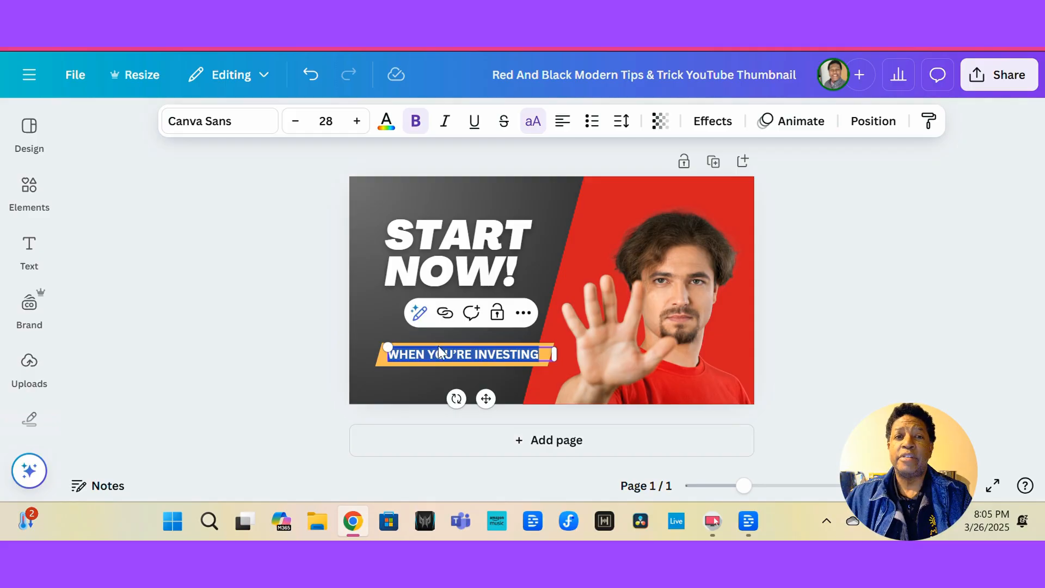
text(IT)
text('S NOT TOO L)
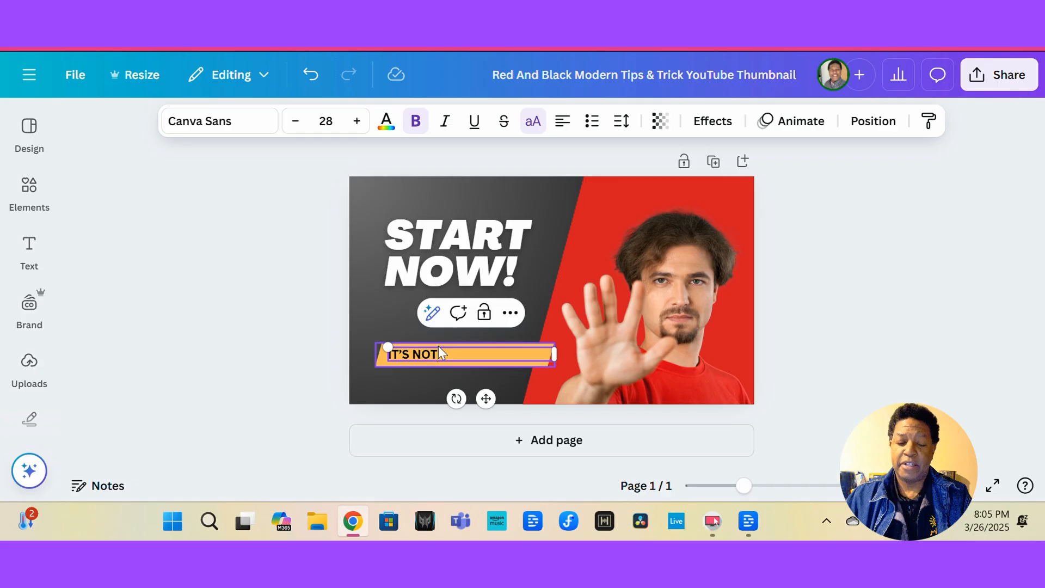
text(ATE!!)
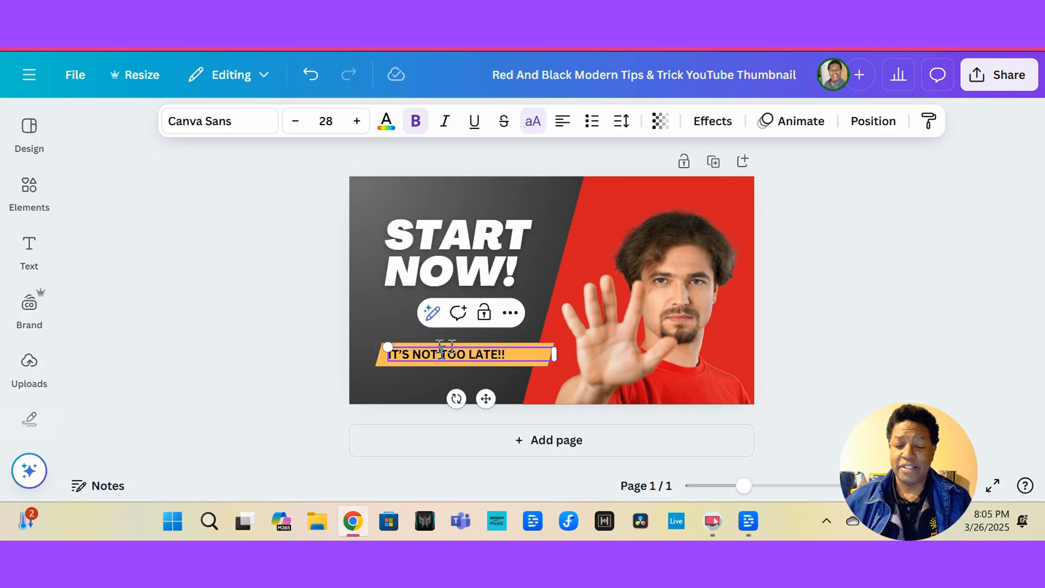
key(Escape)
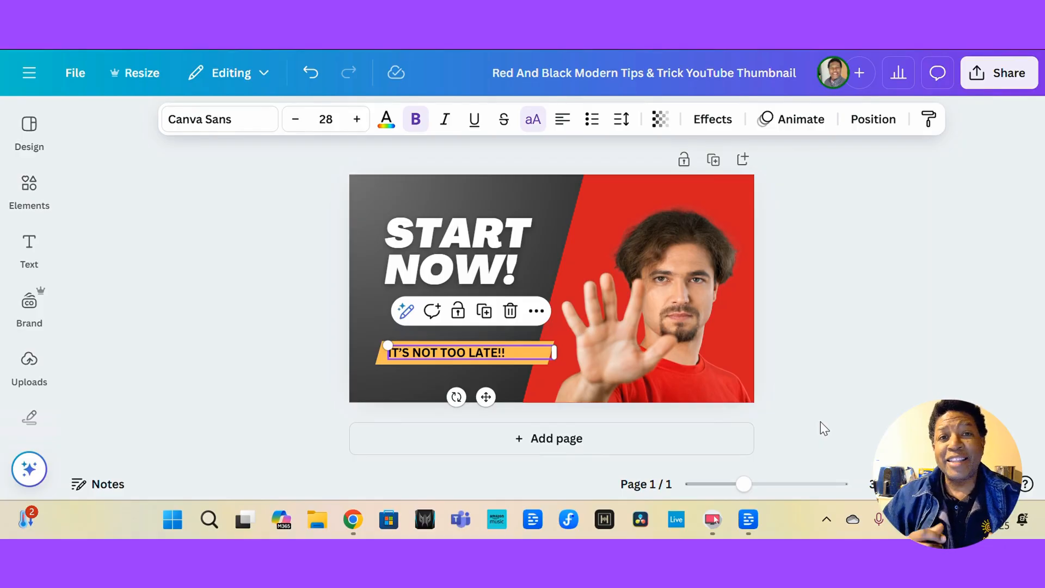
Open the font list for the headline and browse the available fonts.
click(412, 246)
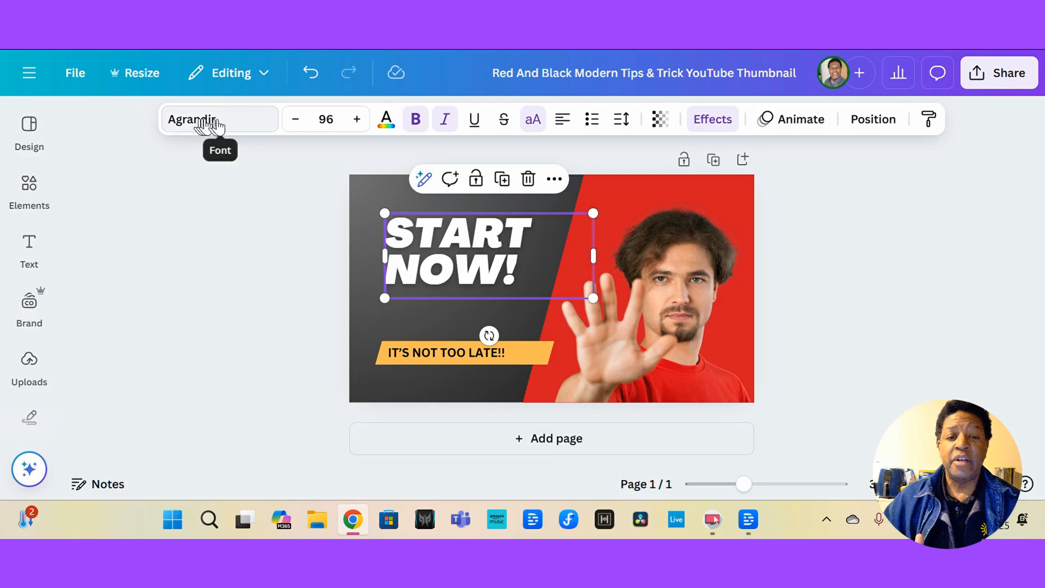
click(246, 129)
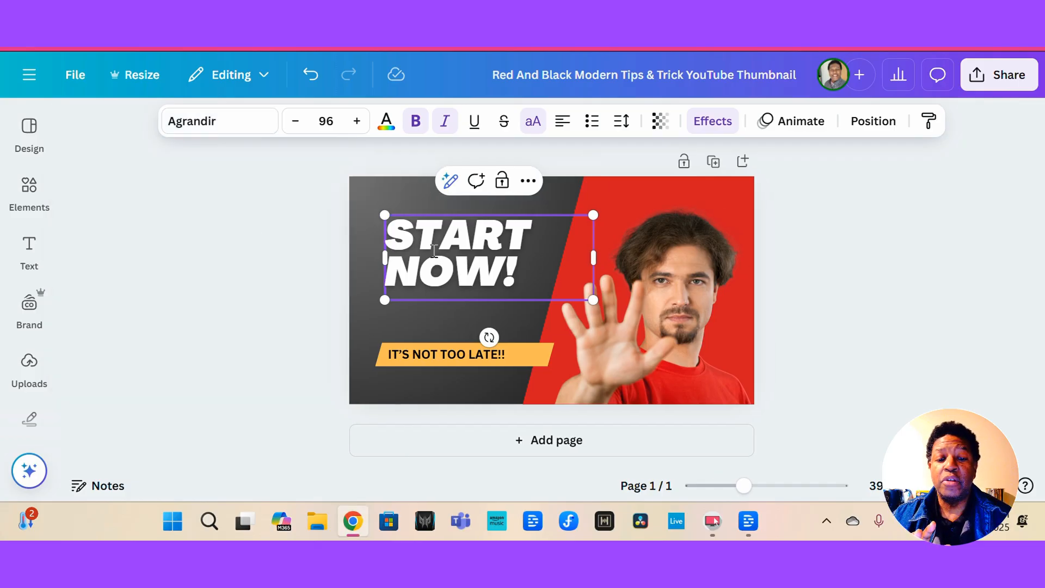
click(434, 251)
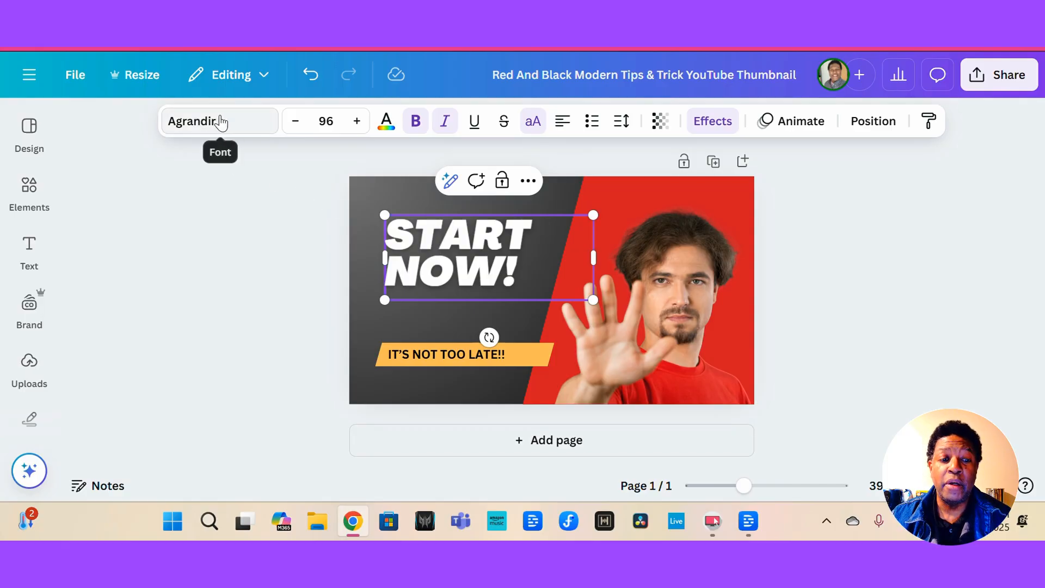
click(221, 122)
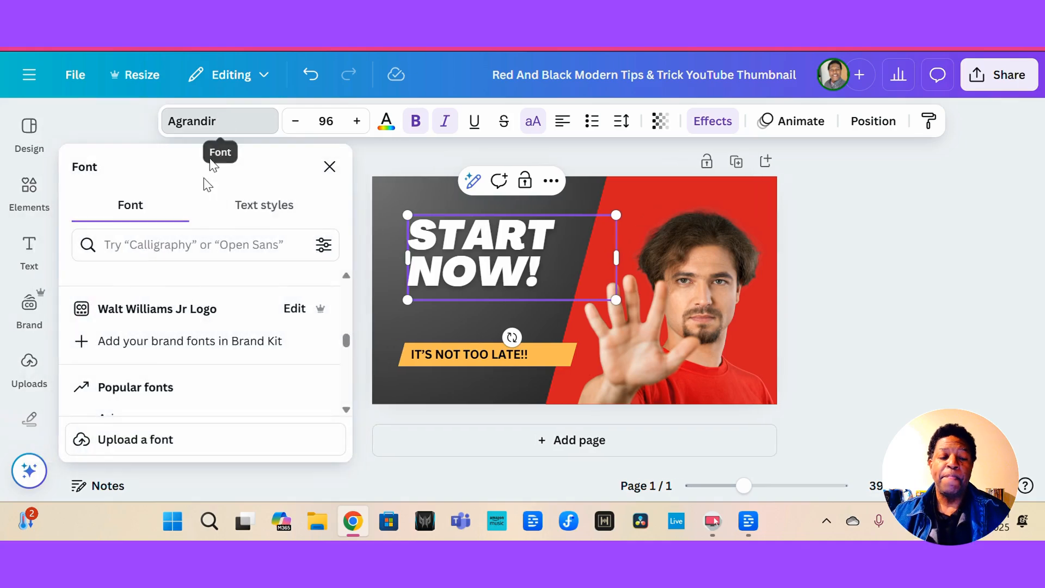
scroll(174, 344, down, 5)
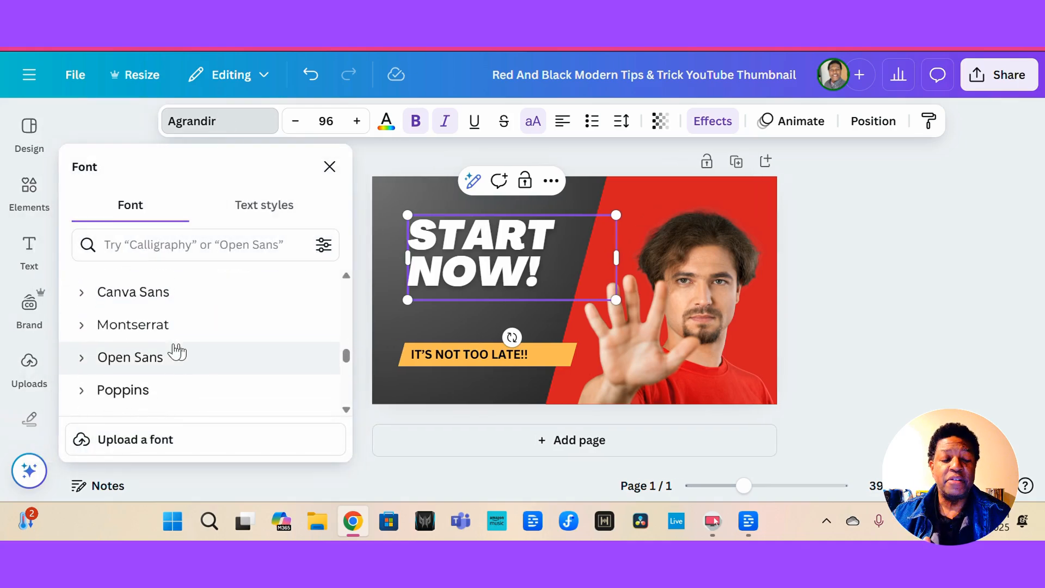
scroll(175, 351, down, 6)
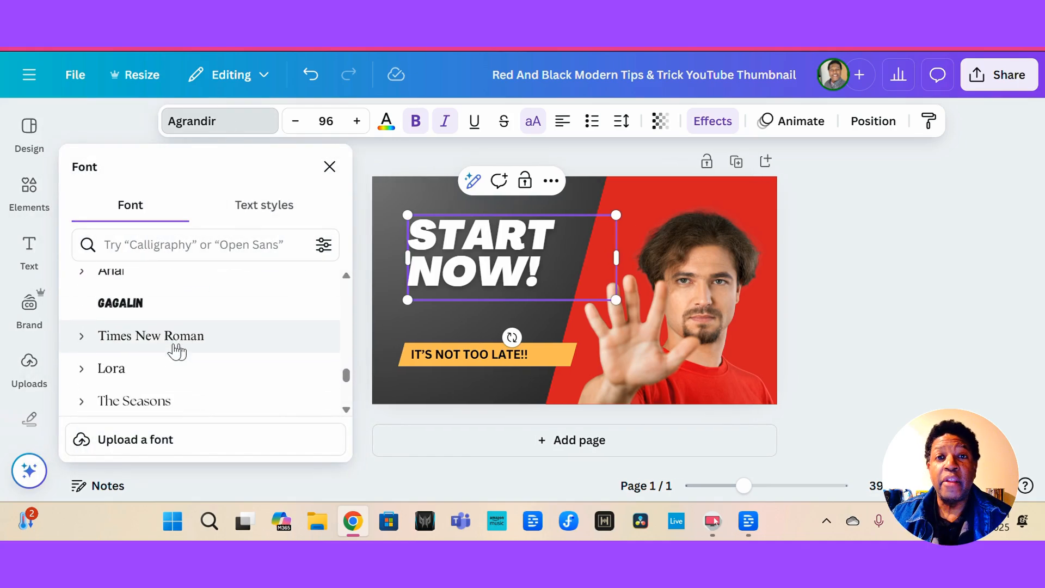
scroll(175, 351, down, 3)
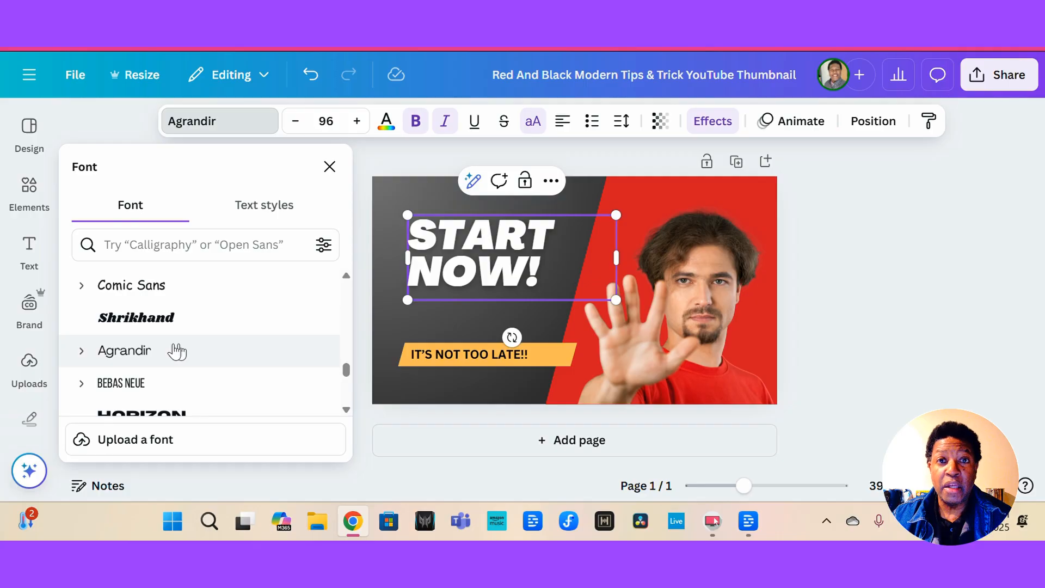
scroll(175, 351, down, 1)
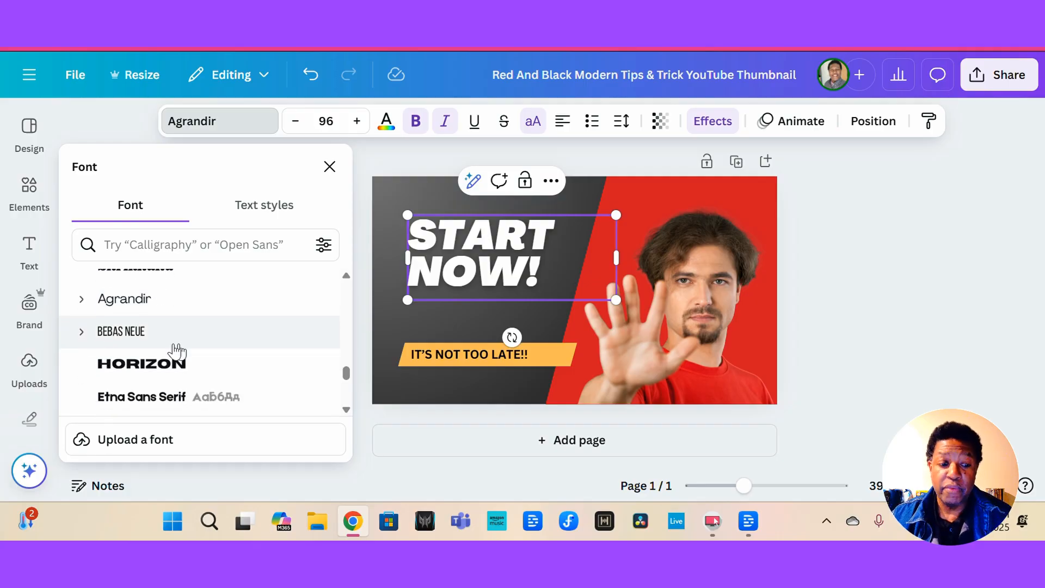
scroll(175, 351, up, 1)
scroll(176, 351, down, 2)
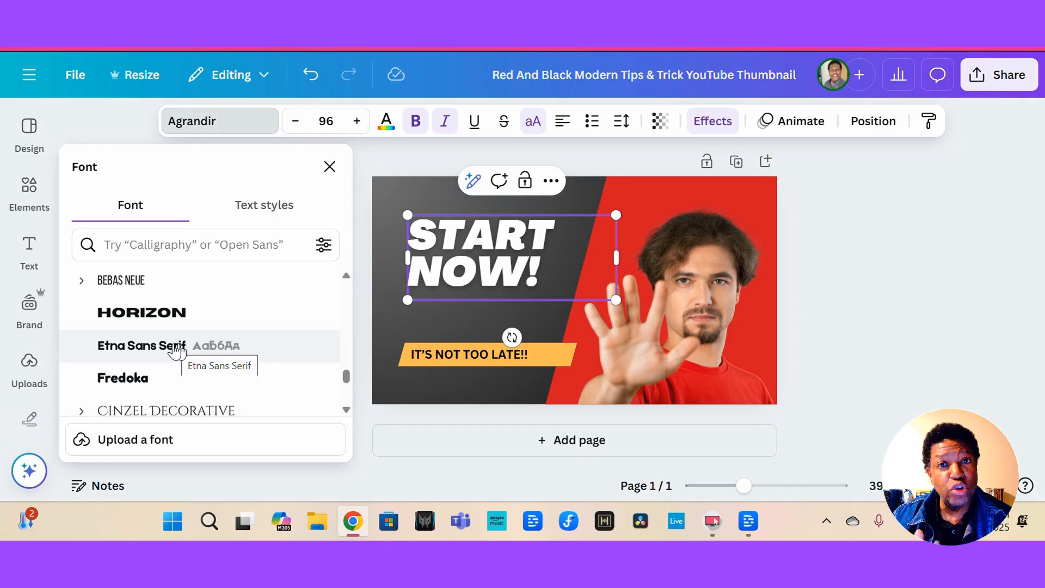
scroll(175, 350, up, 3)
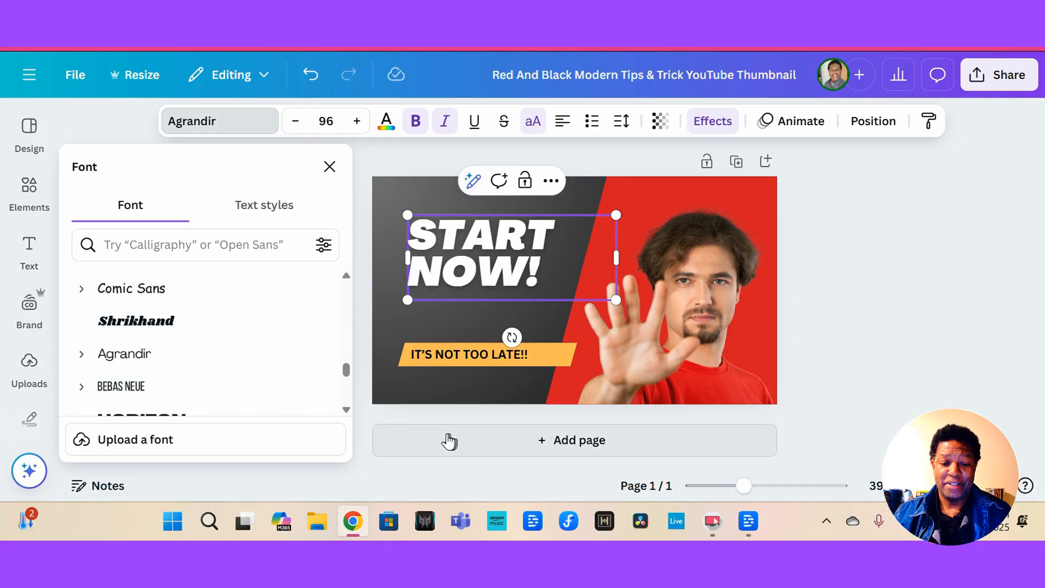
Add a second page to the design and reselect the headline.
click(448, 438)
click(414, 252)
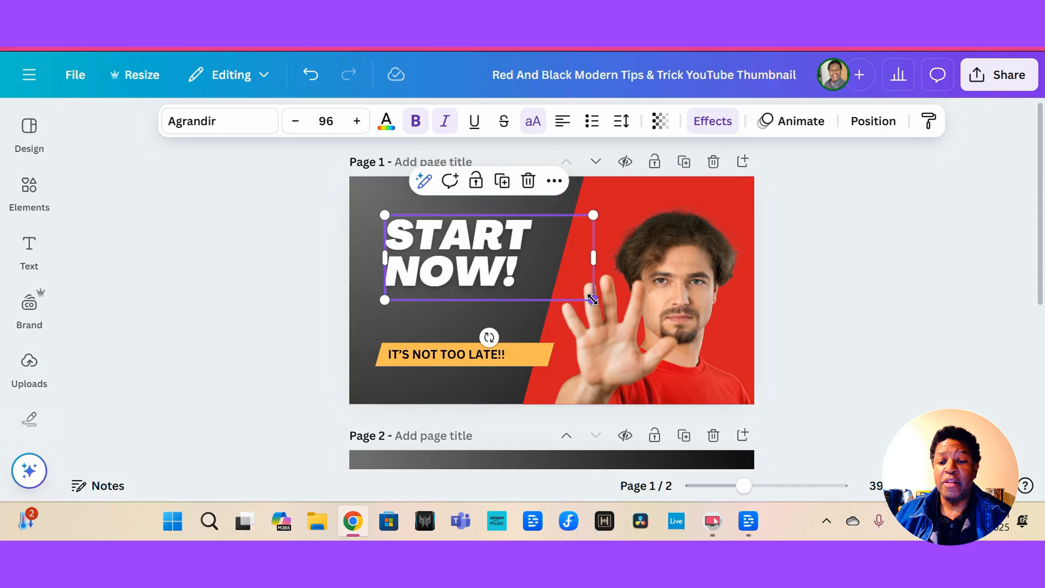
Enlarge the headline text box to a 116 font size and reposition it slightly.
drag(593, 299, 637, 318)
drag(478, 271, 461, 241)
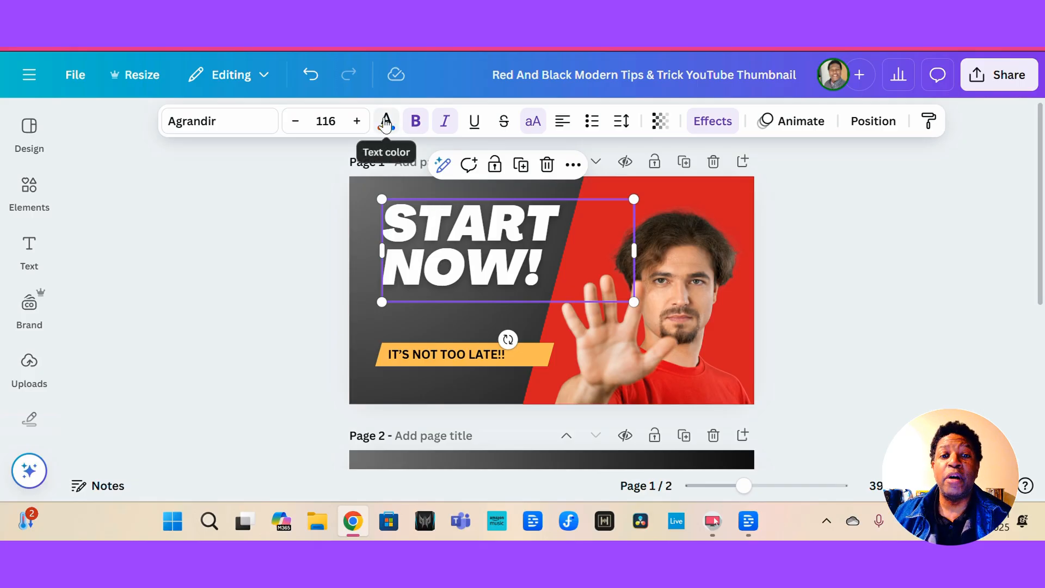
Change the headline's text color to dark blue.
click(386, 123)
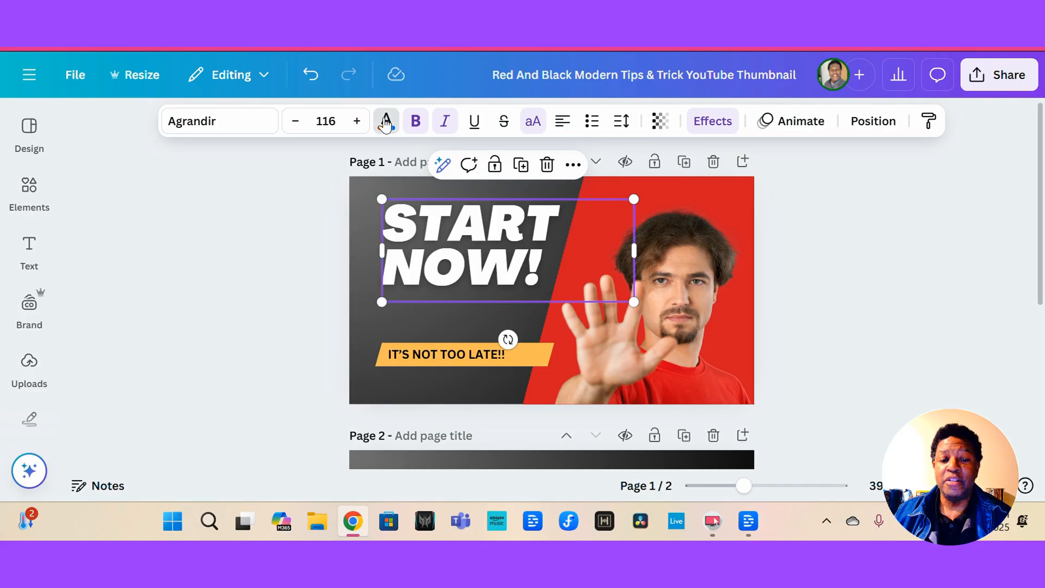
scroll(201, 280, down, 3)
scroll(201, 280, up, 3)
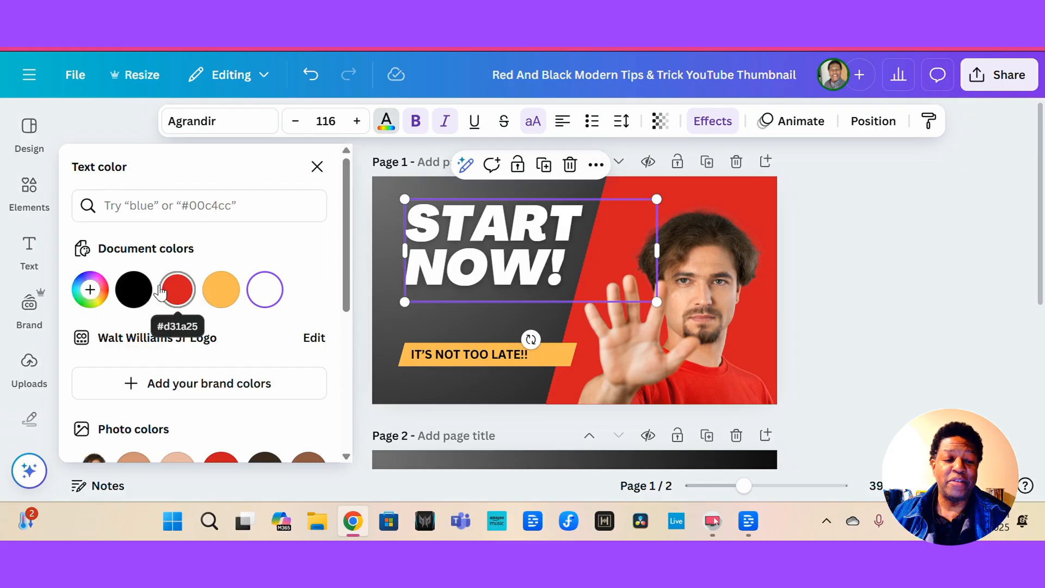
click(82, 297)
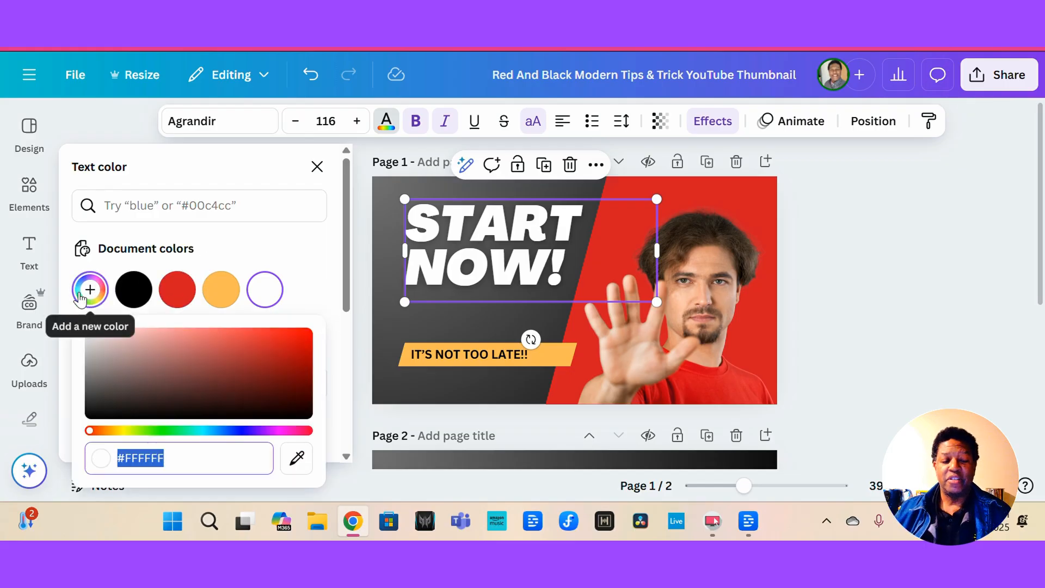
drag(114, 433, 170, 431)
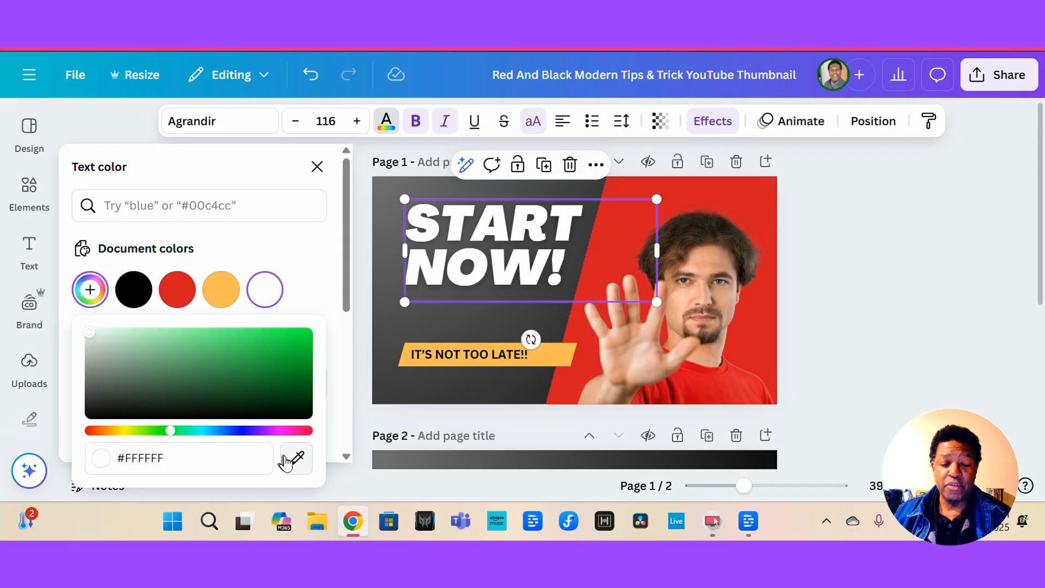
click(296, 458)
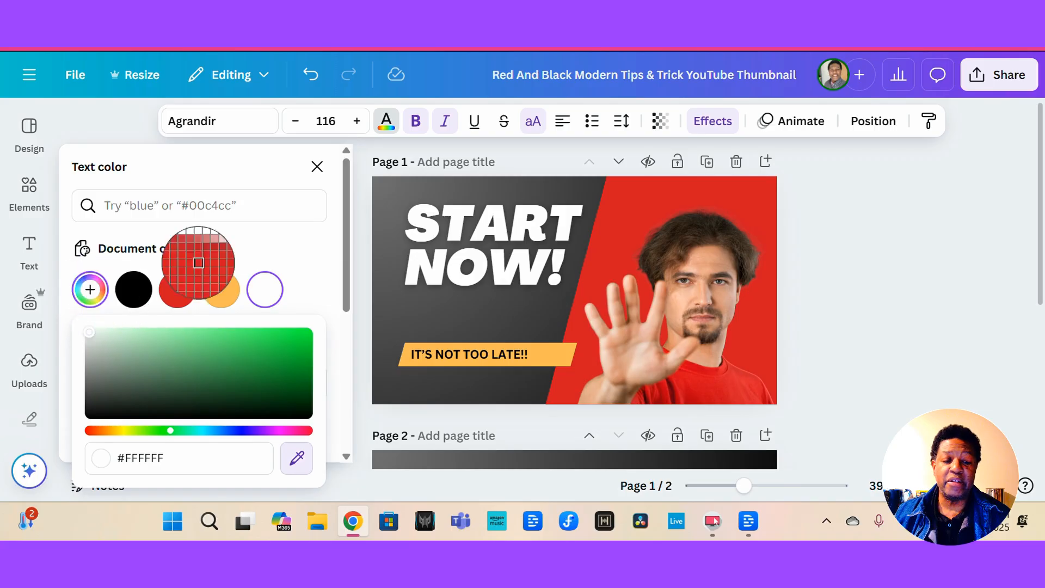
key(Escape)
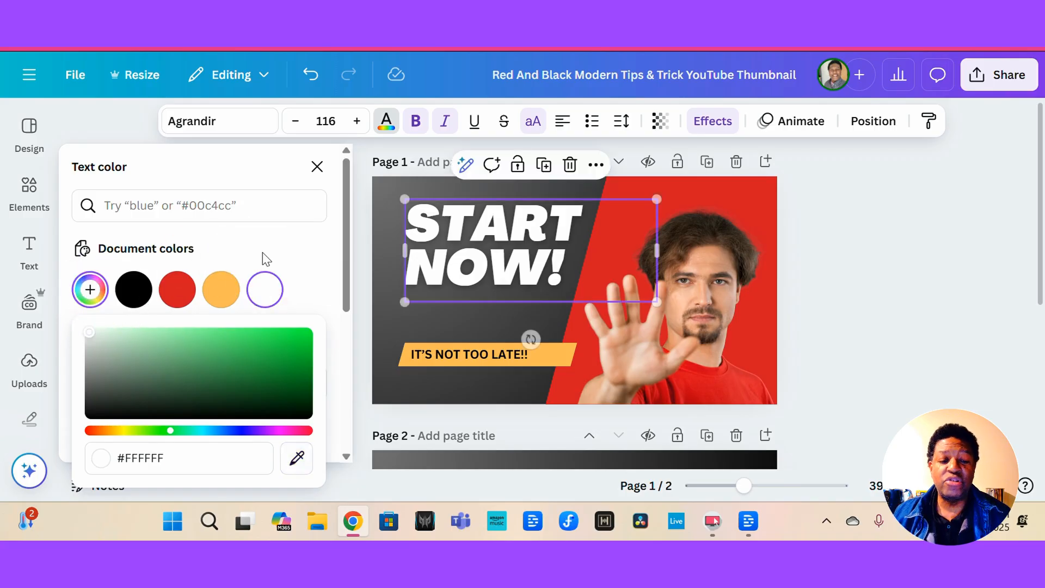
scroll(244, 389, down, 5)
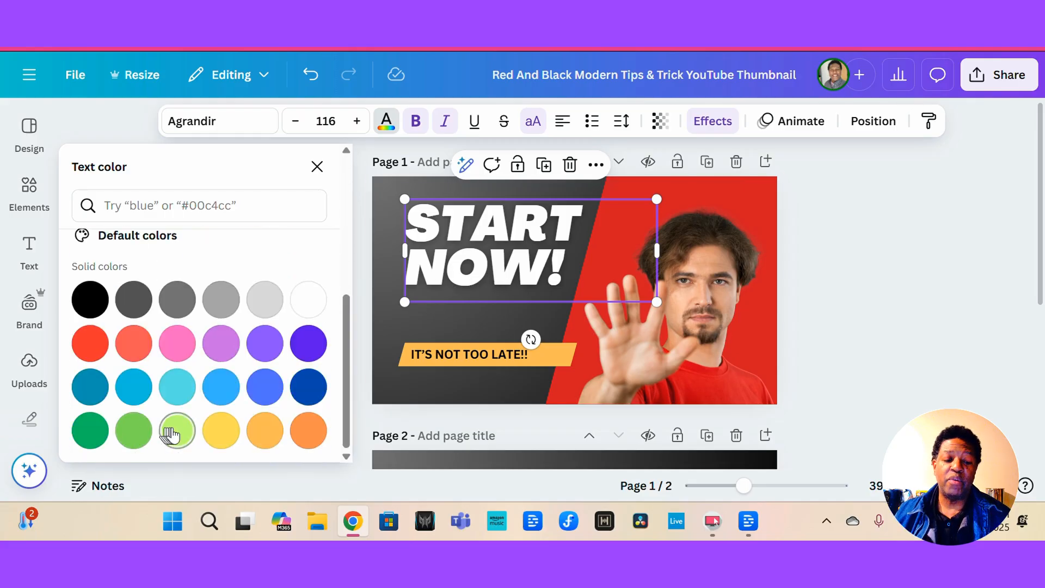
click(171, 432)
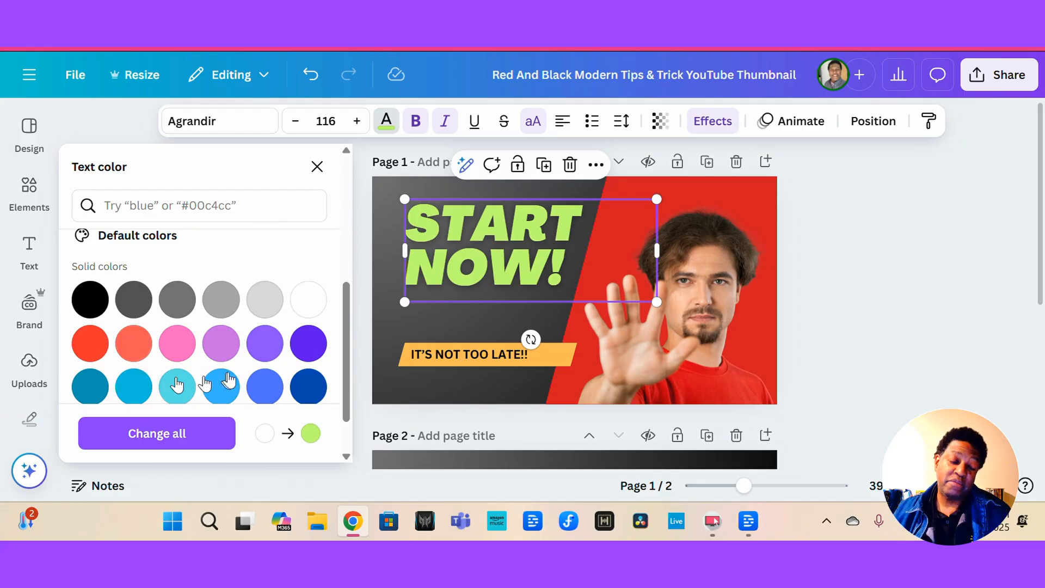
scroll(220, 378, down, 1)
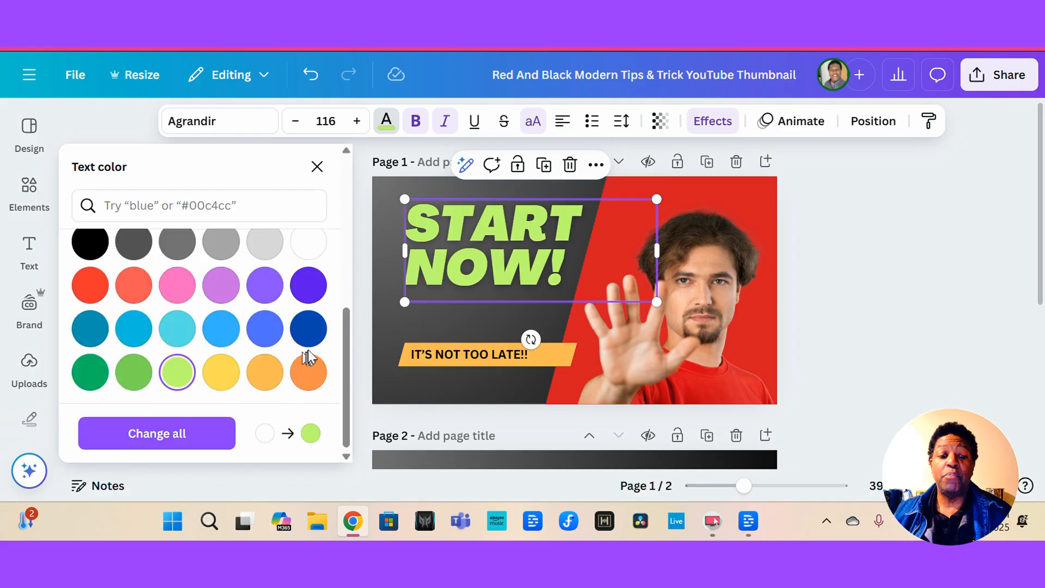
click(309, 329)
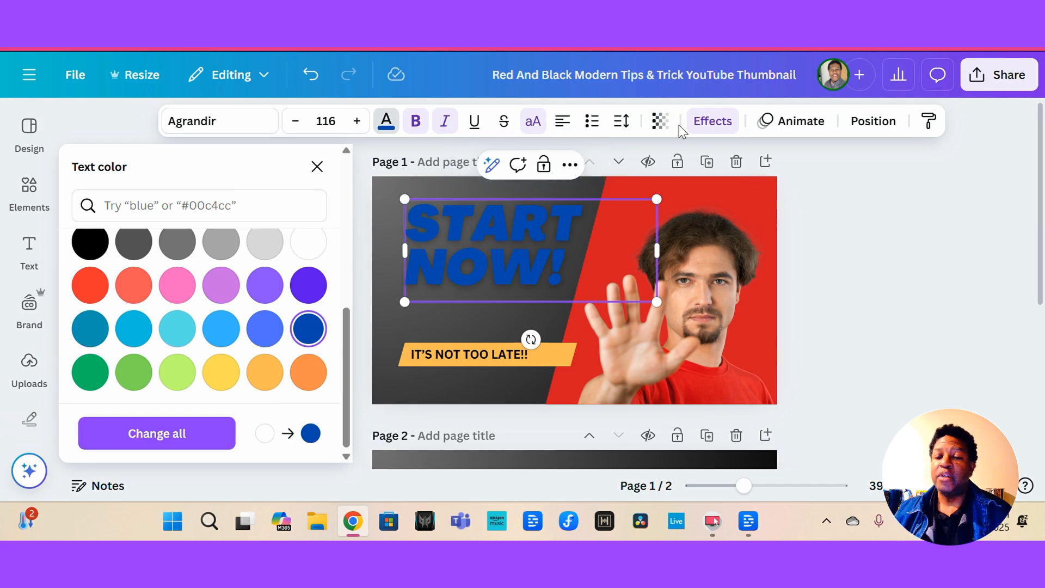
Apply the Outline effect to the headline and set the outline color to white.
click(713, 123)
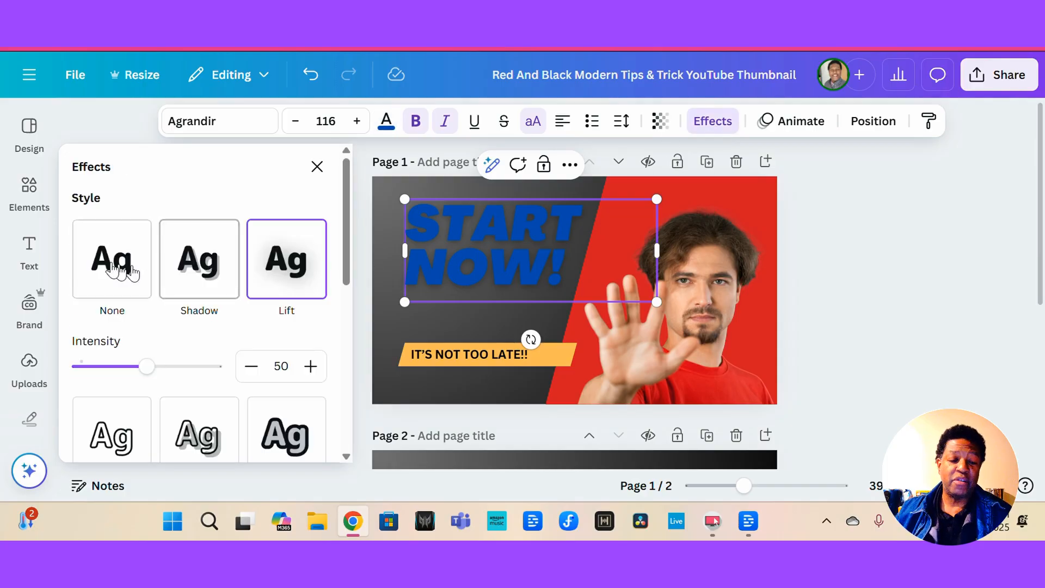
click(121, 262)
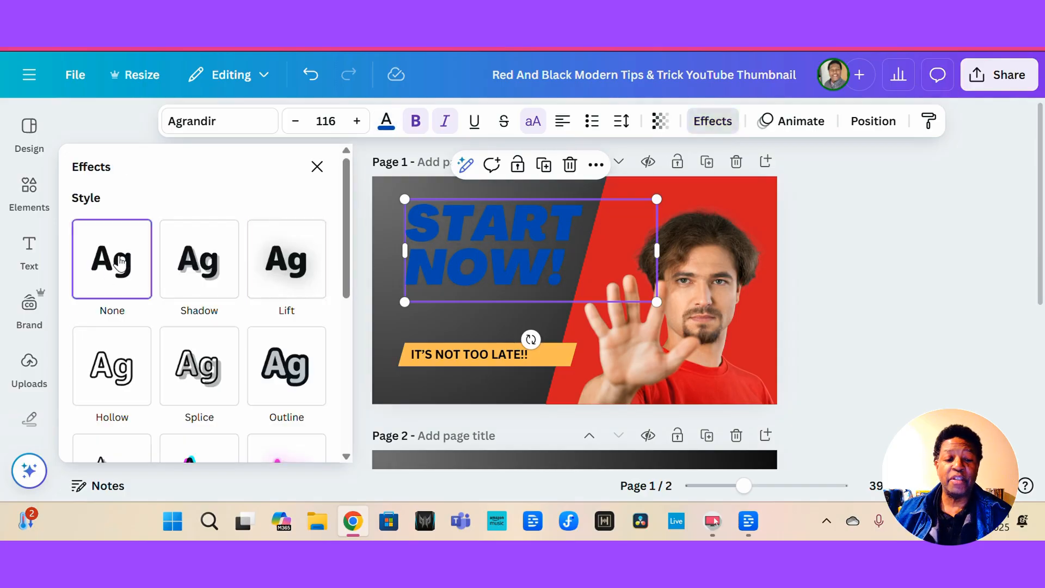
click(210, 264)
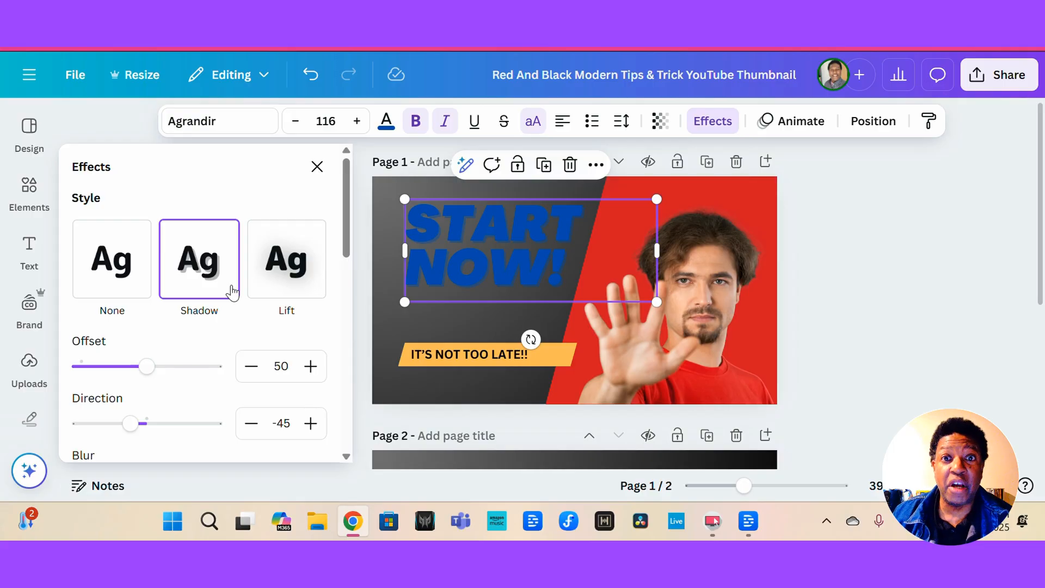
click(283, 270)
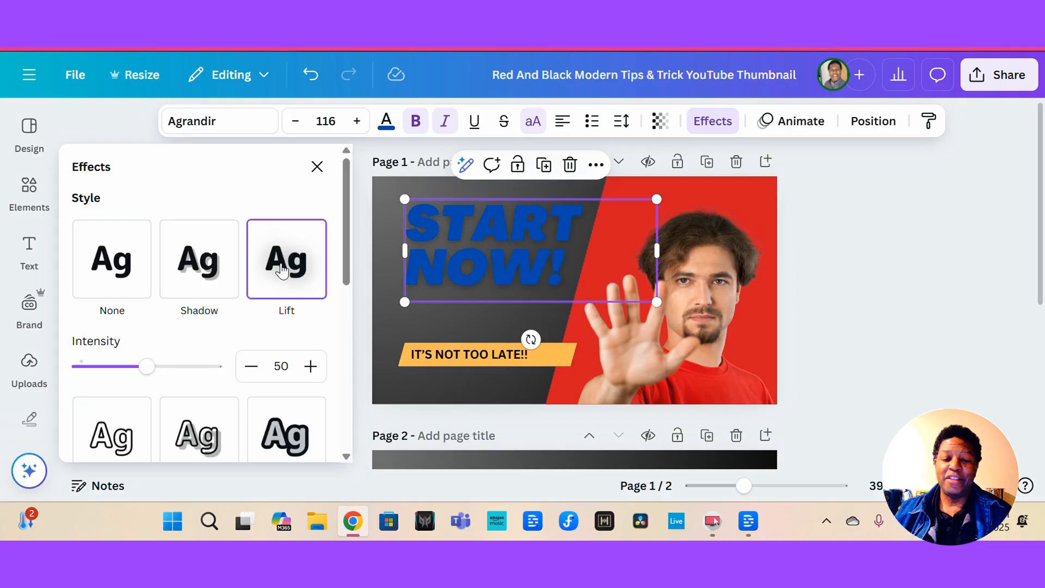
scroll(199, 378, down, 4)
click(124, 255)
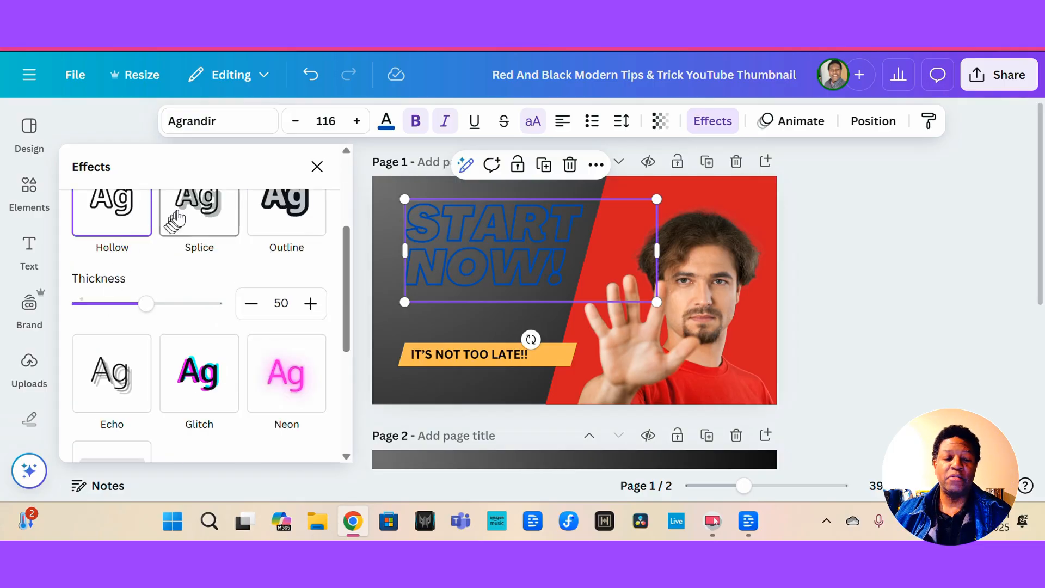
click(185, 212)
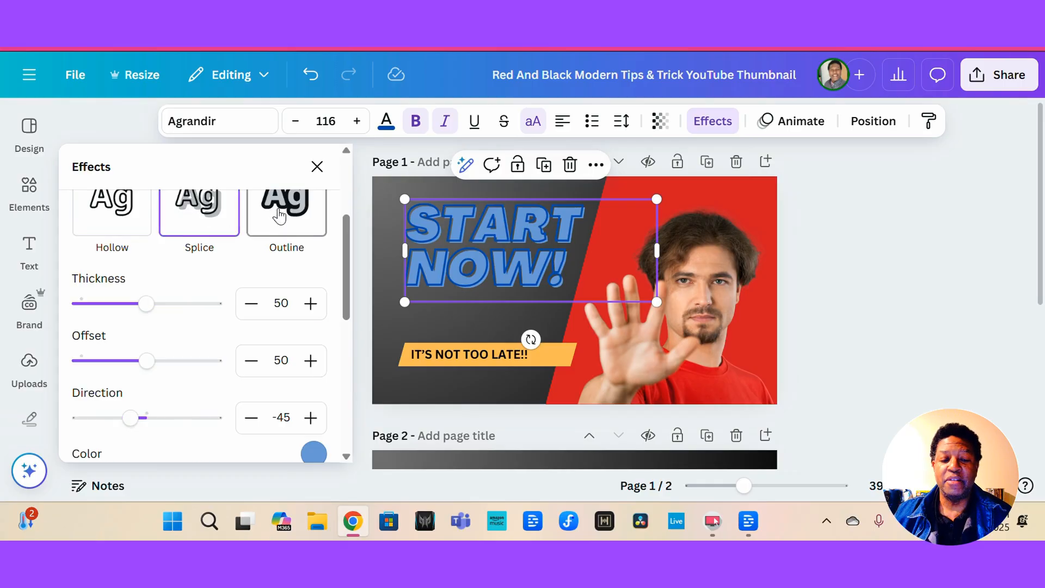
click(279, 216)
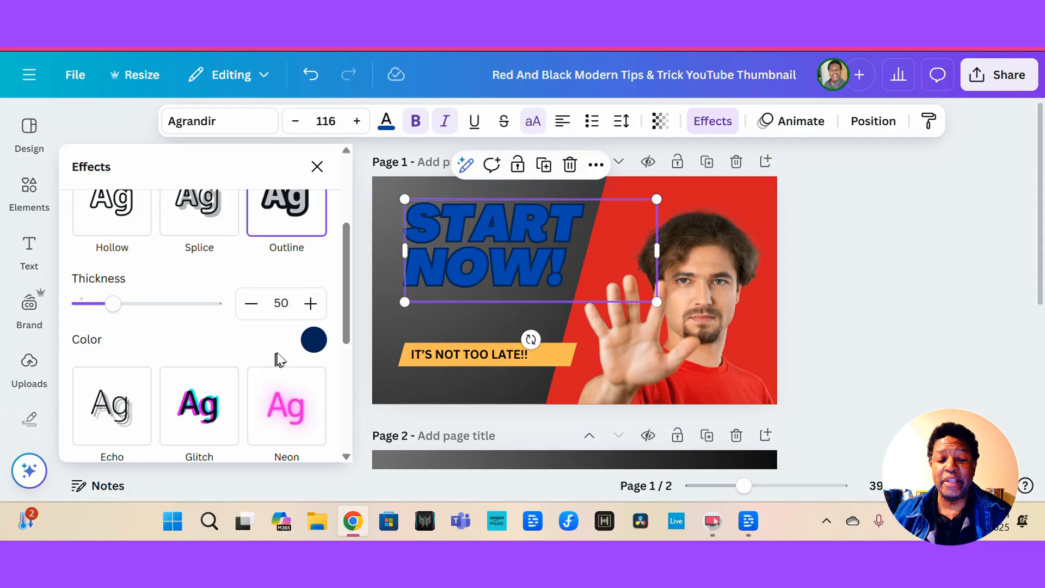
click(314, 339)
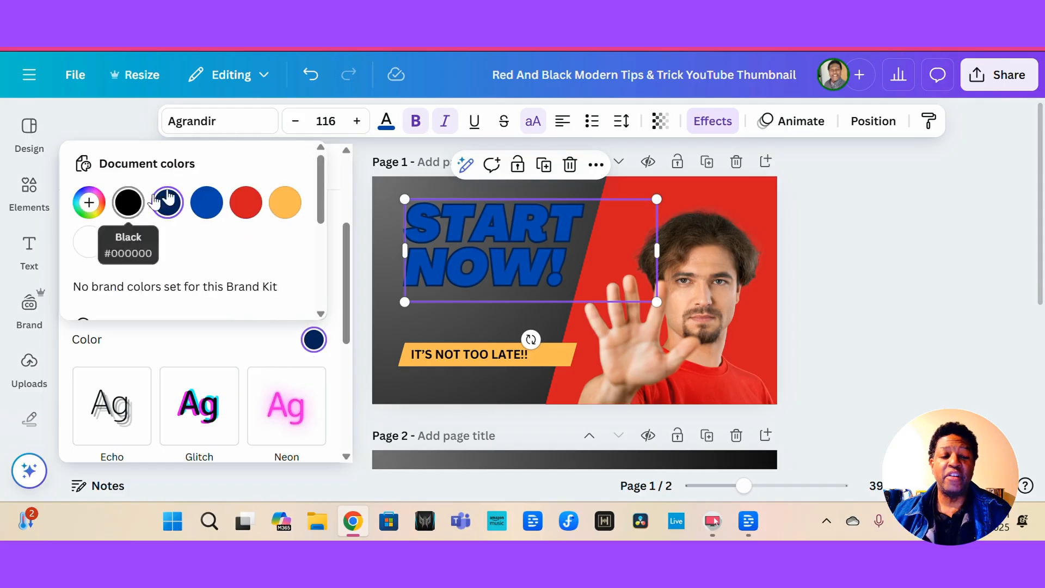
click(89, 241)
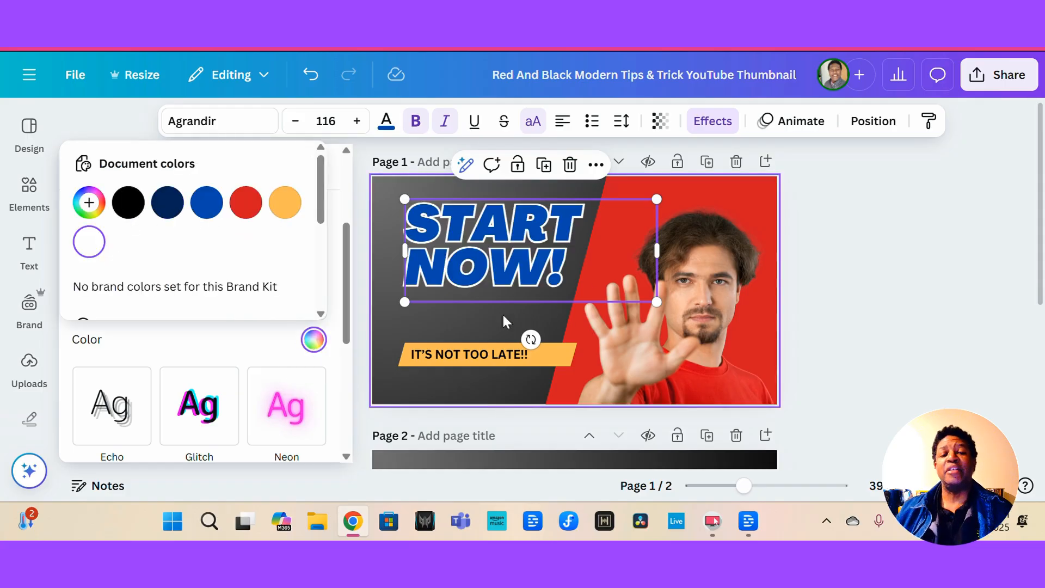
Narrow the banner's text box so it fits within the yellow banner.
click(458, 312)
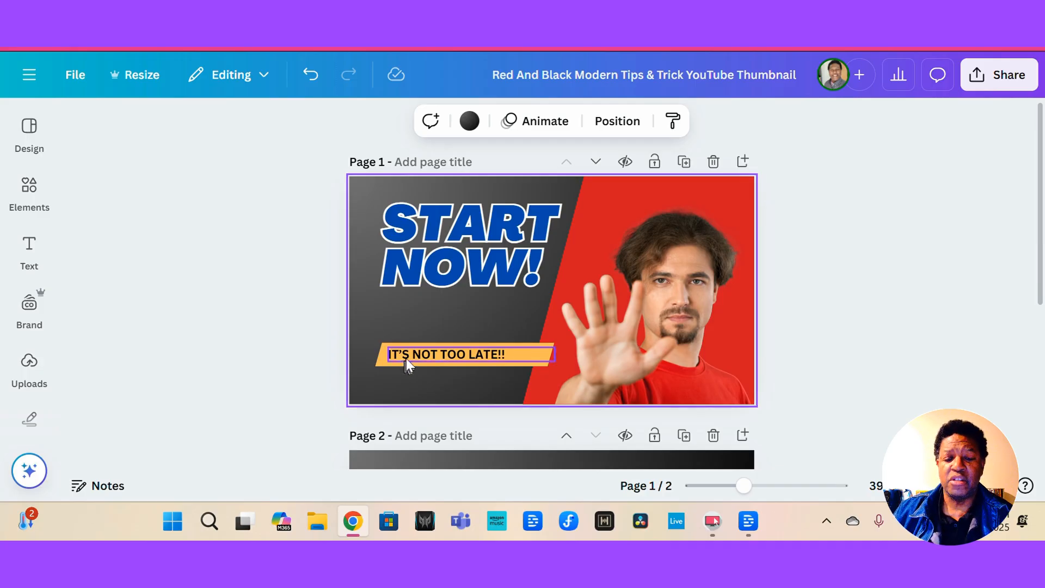
mouse_move(406, 361)
mouse_down()
mouse_move(432, 355)
mouse_move(422, 354)
mouse_up()
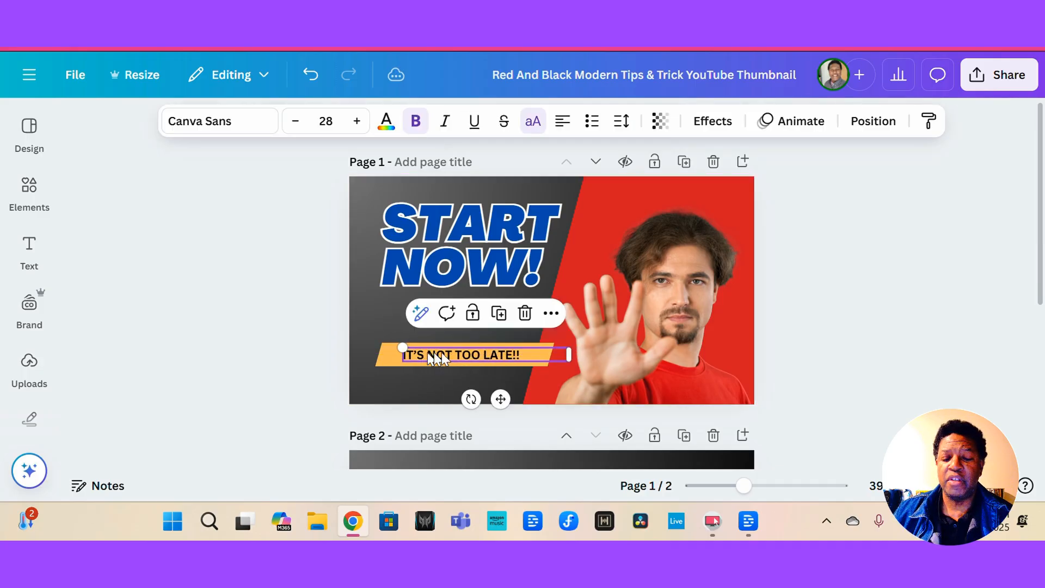
drag(569, 355, 528, 354)
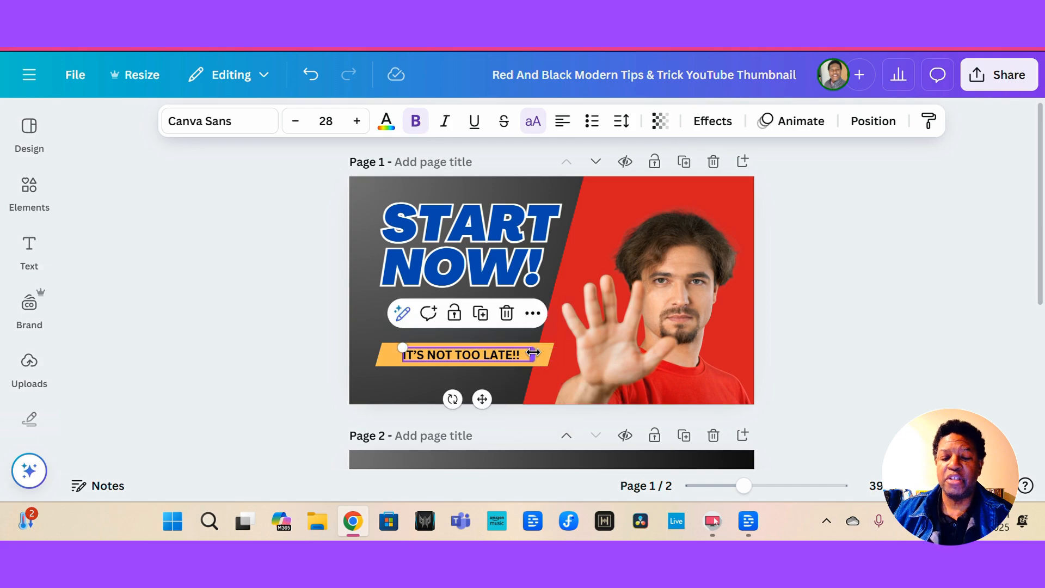
Change the banner shape's fill color to yellow.
click(388, 359)
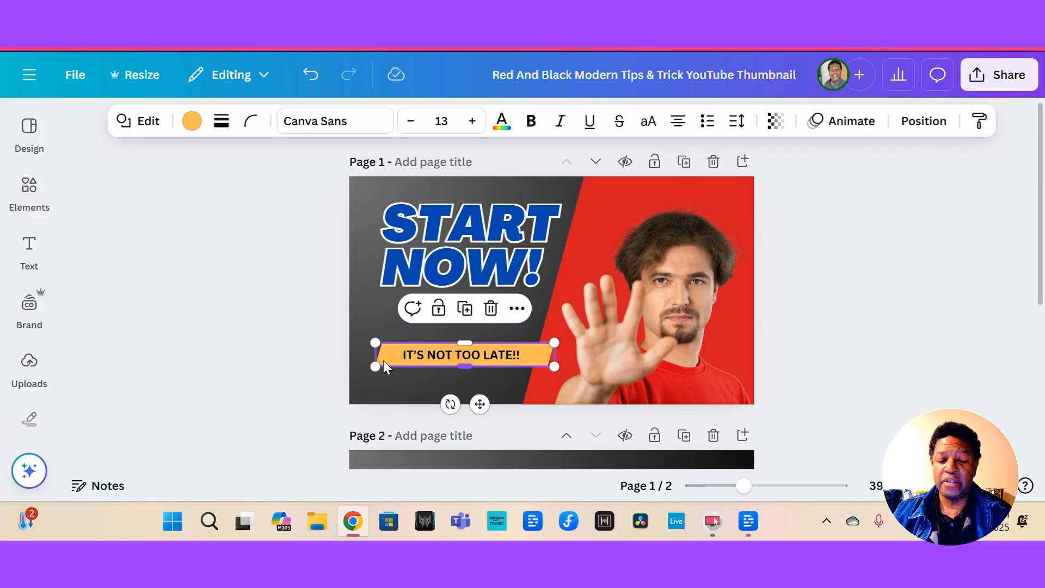
right_click(384, 366)
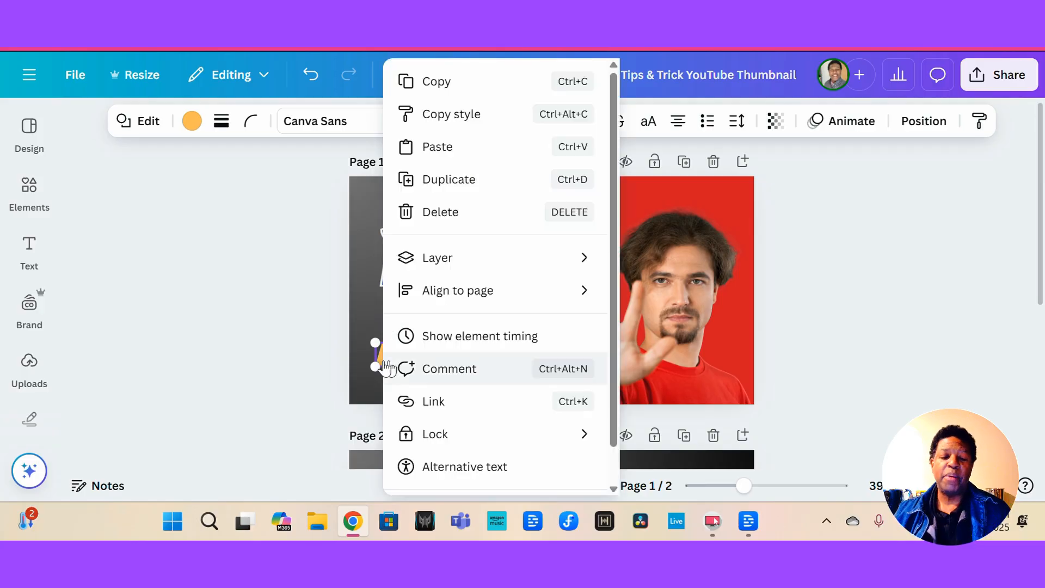
click(239, 275)
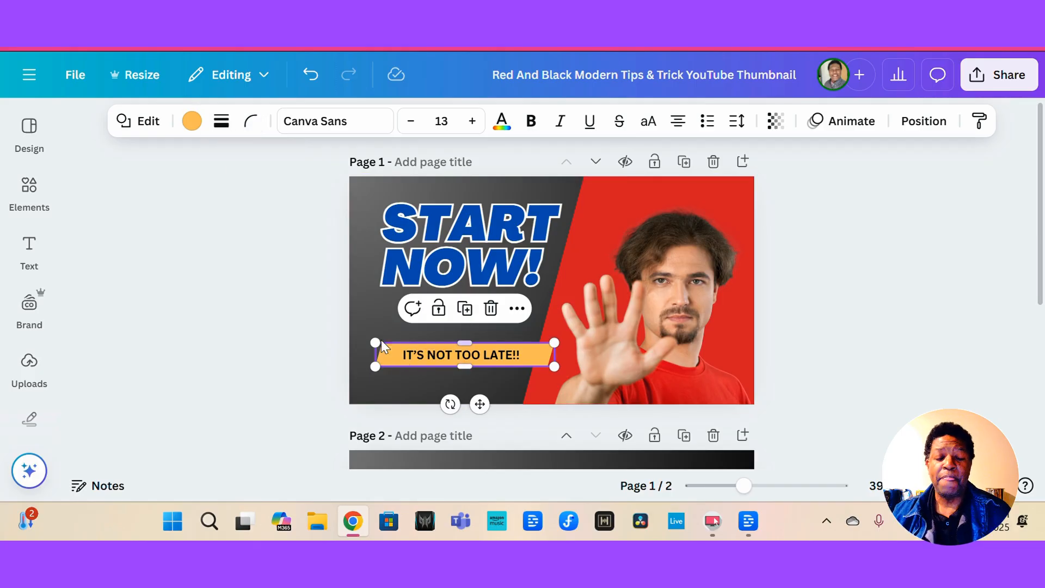
click(195, 122)
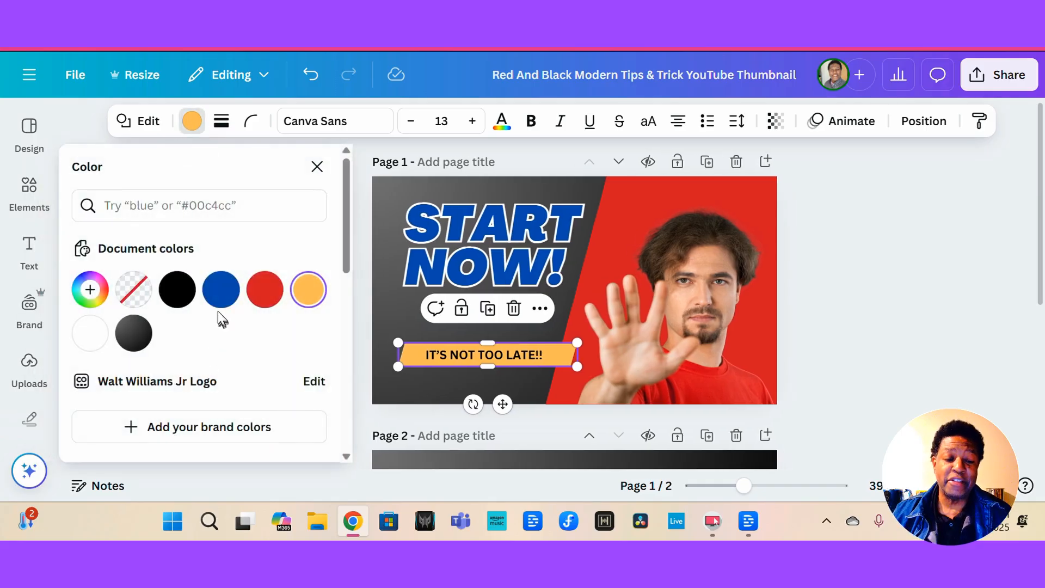
scroll(243, 339, down, 5)
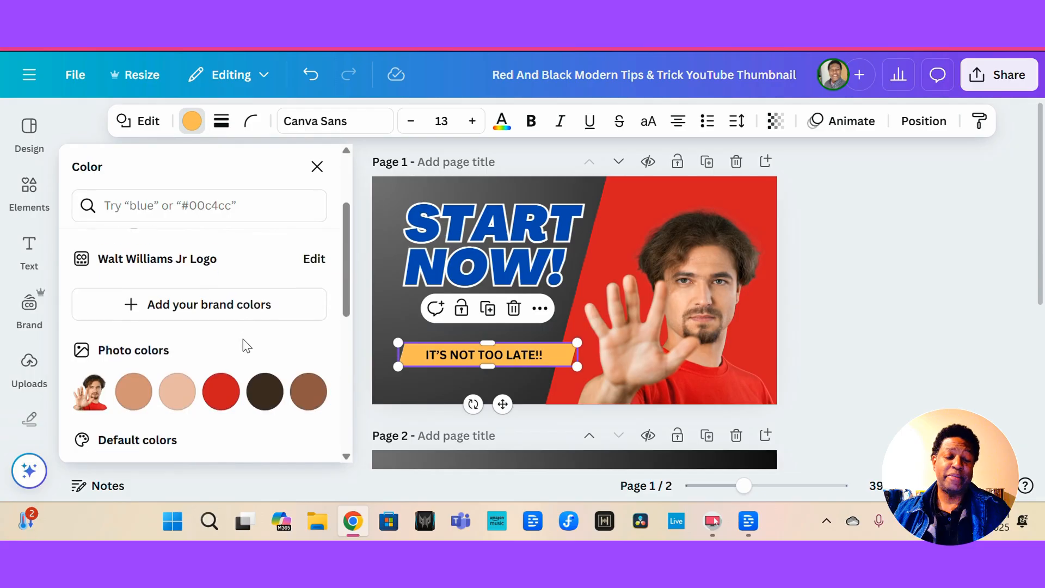
scroll(243, 338, down, 1)
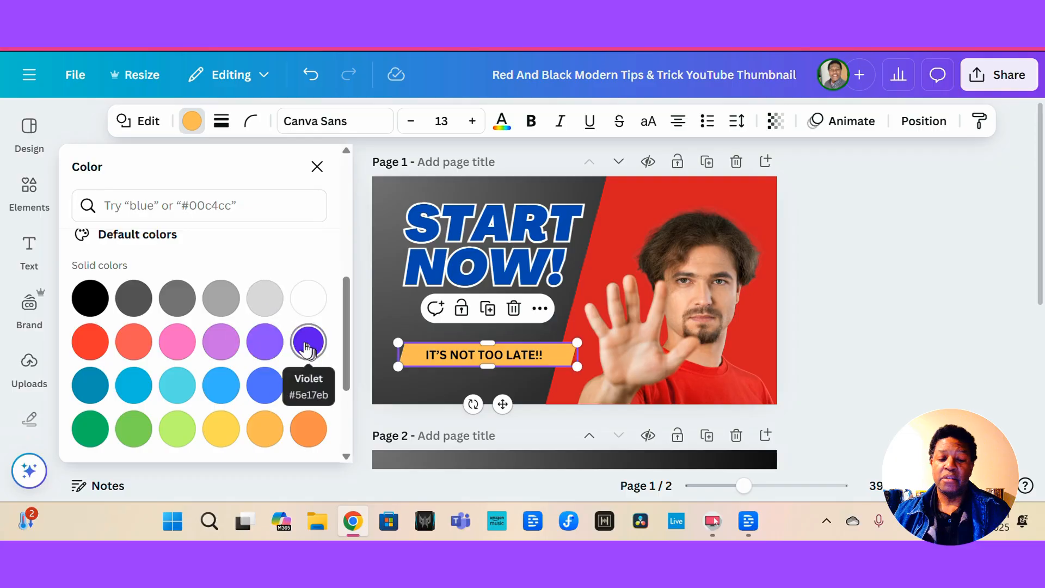
click(224, 431)
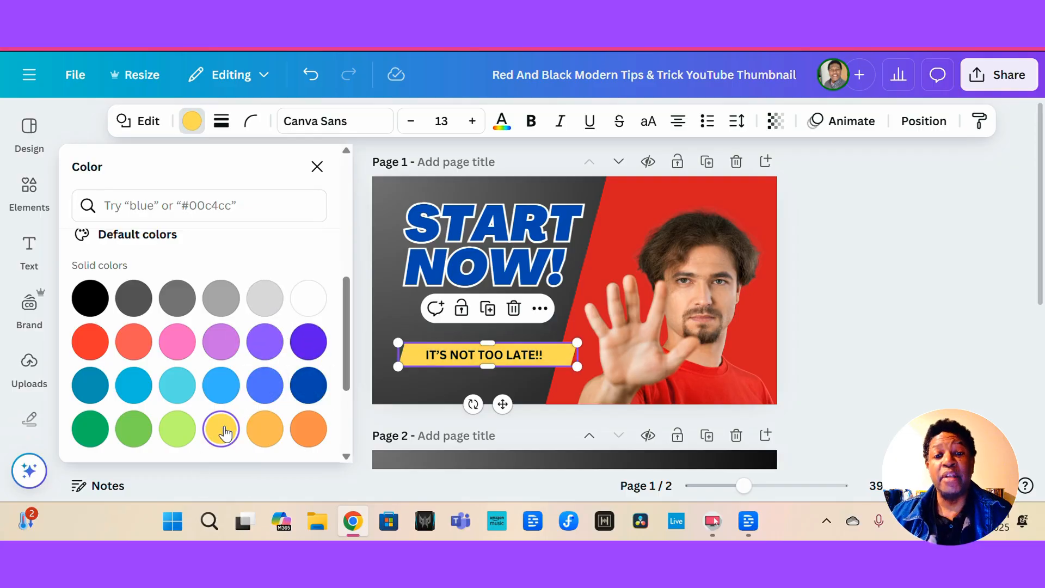
Select the headline text and delete it.
click(389, 242)
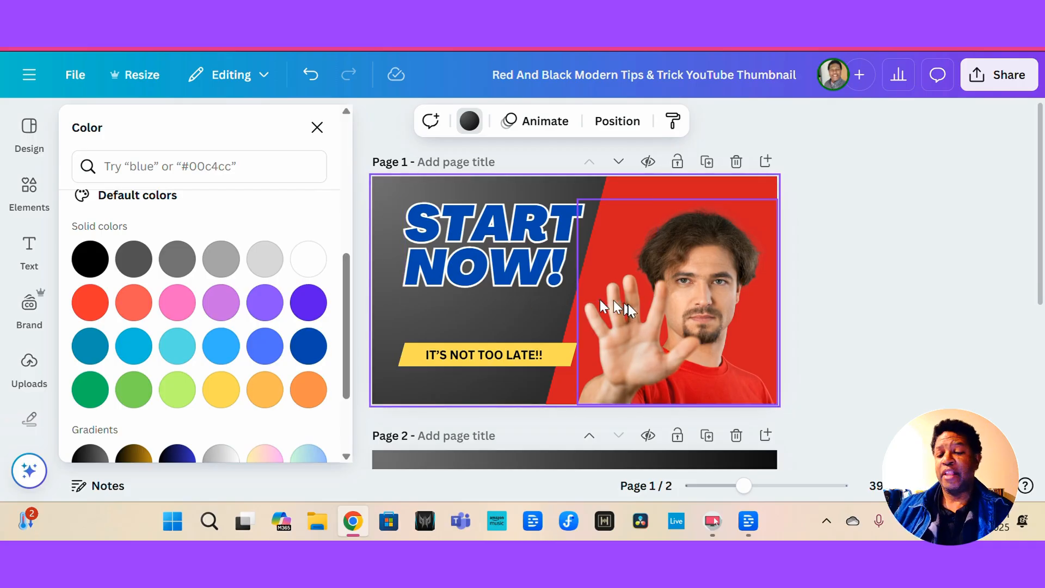
click(449, 250)
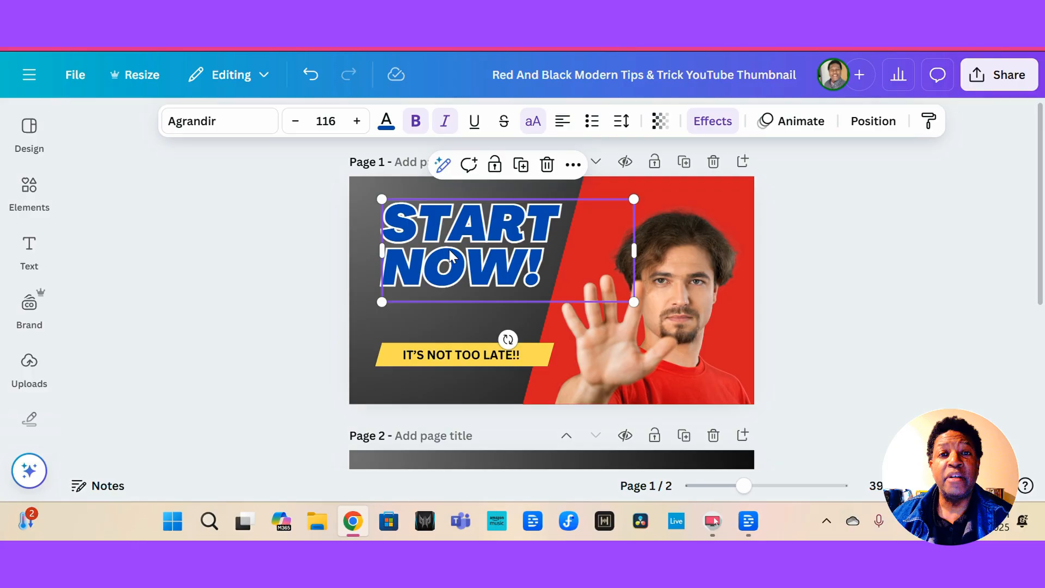
click(448, 355)
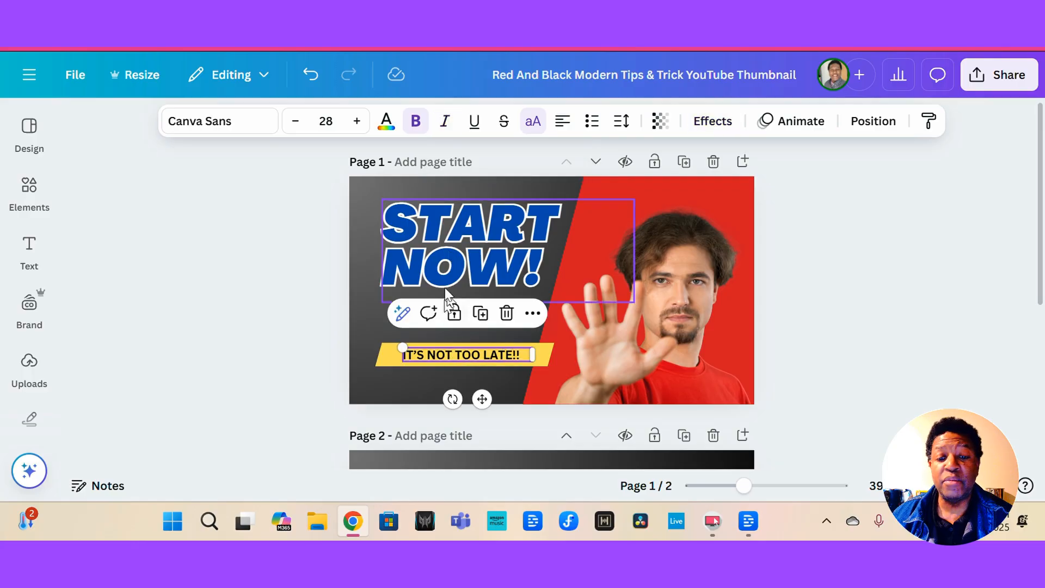
click(438, 251)
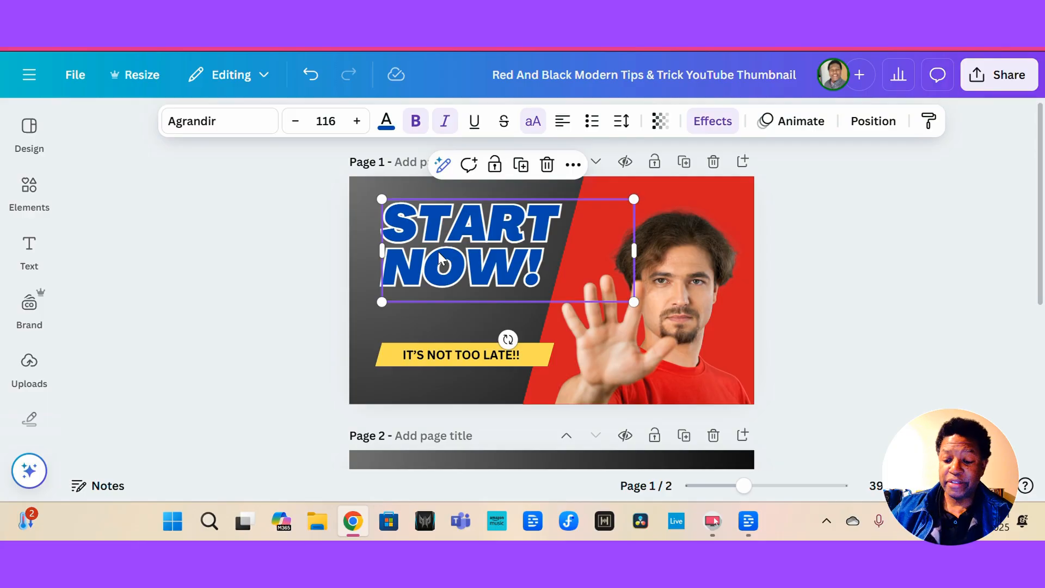
key(Delete)
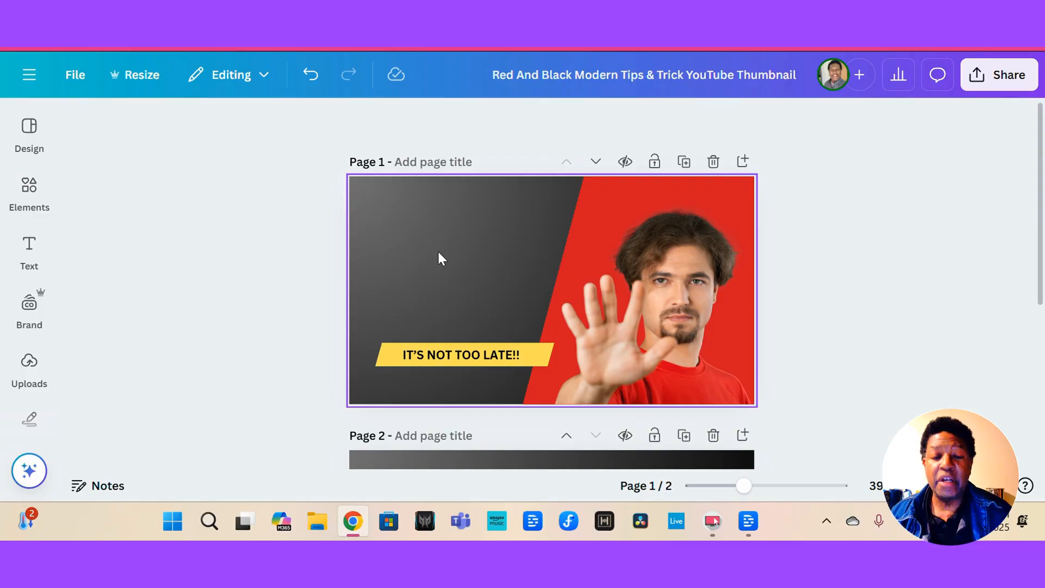
Undo the headline deletion so the START NOW! text returns.
key(ctrl+z)
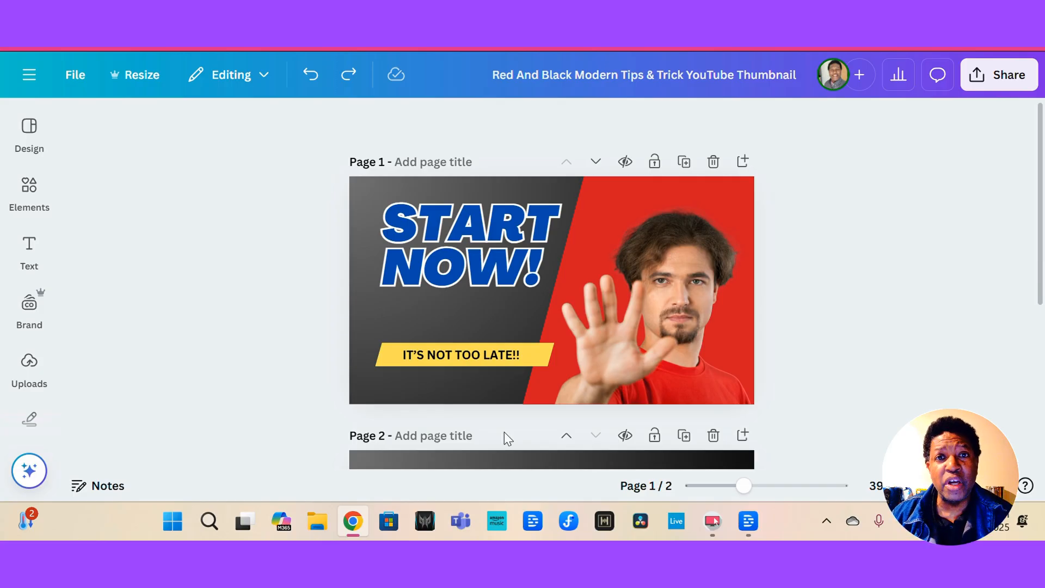
key(ctrl+y)
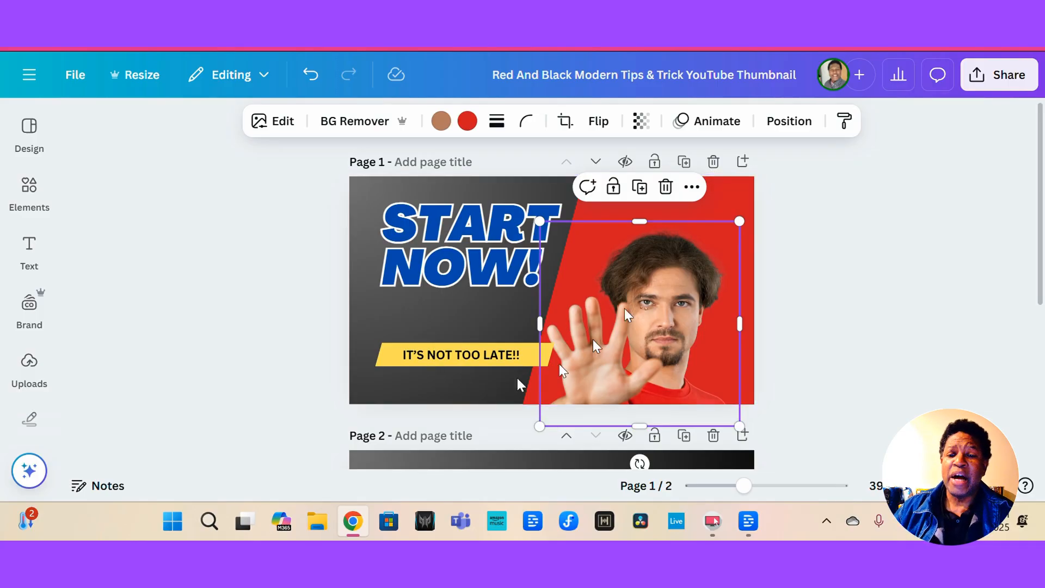
Select the red diagonal background shape and delete it.
click(714, 201)
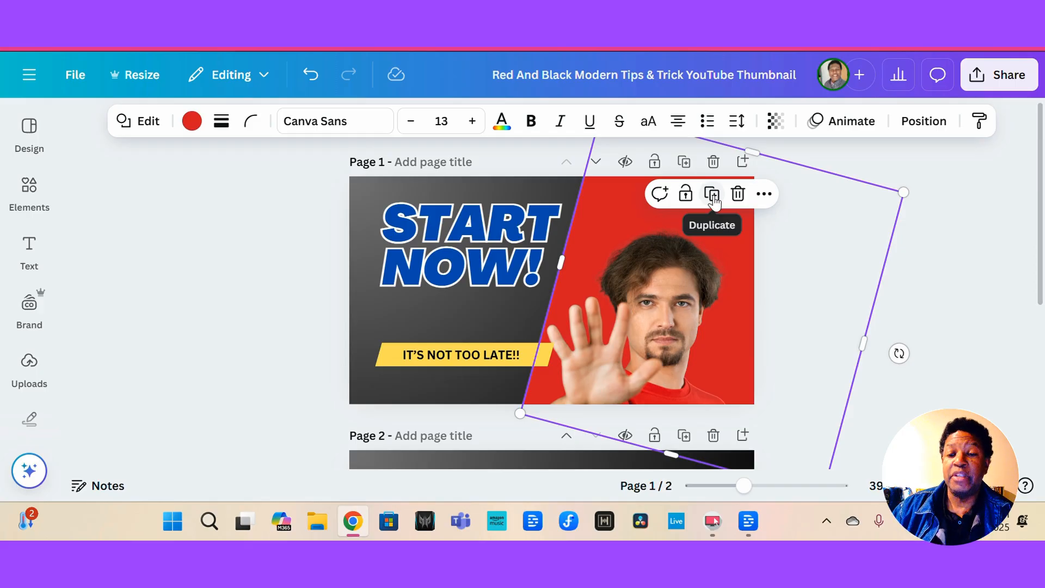
key(Delete)
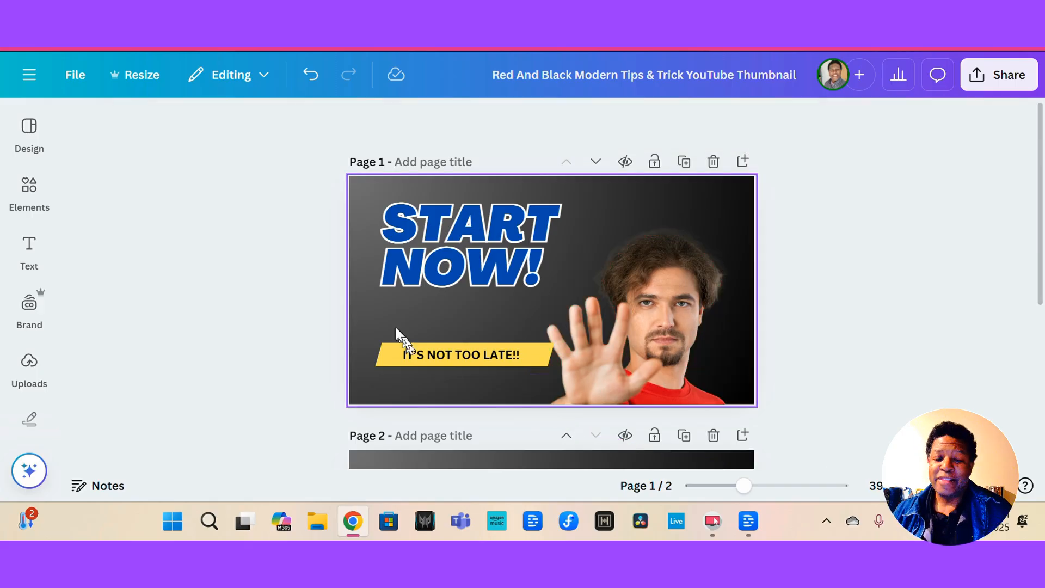
Try several gradient fills on the page background, settling on the blue-to-pink gradient.
click(373, 209)
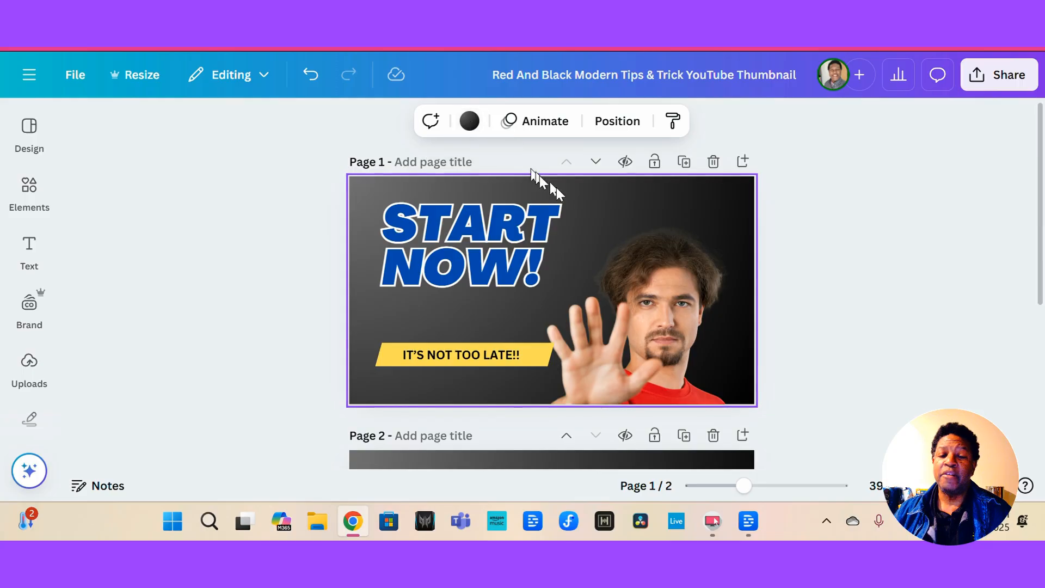
click(470, 120)
scroll(59, 224, down, 5)
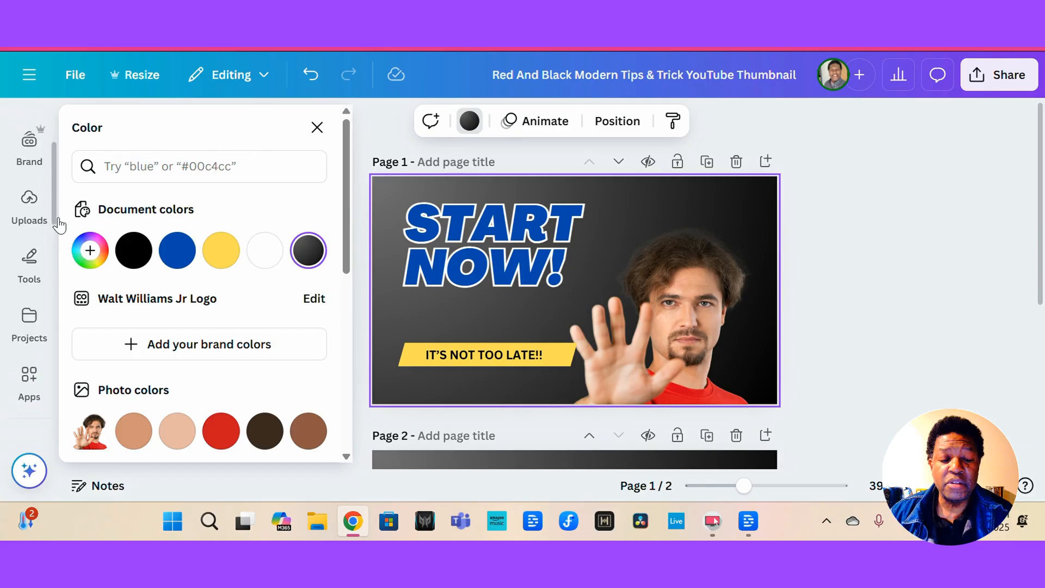
scroll(125, 325, down, 8)
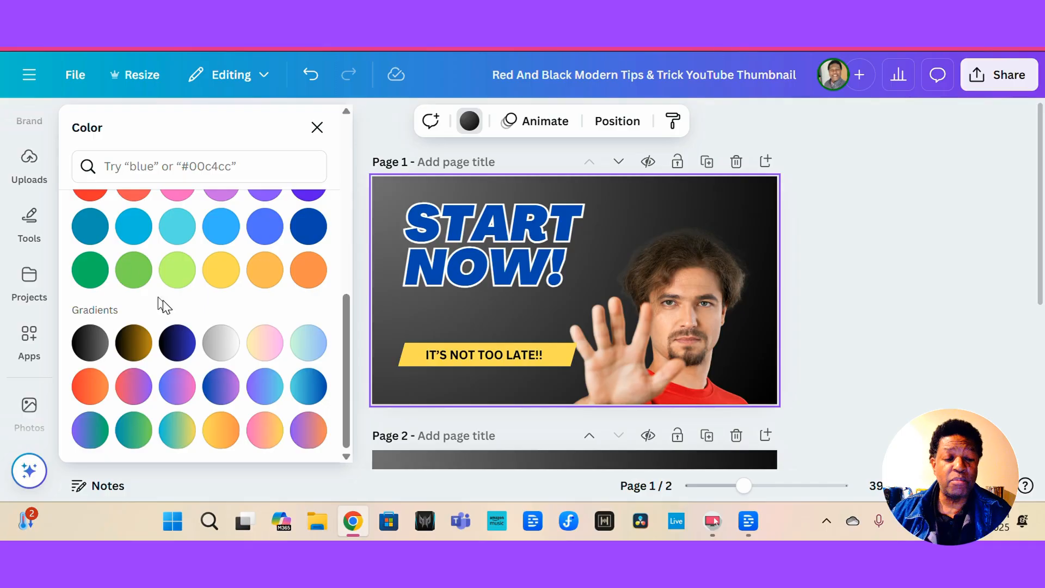
scroll(164, 305, up, 1)
scroll(166, 307, down, 1)
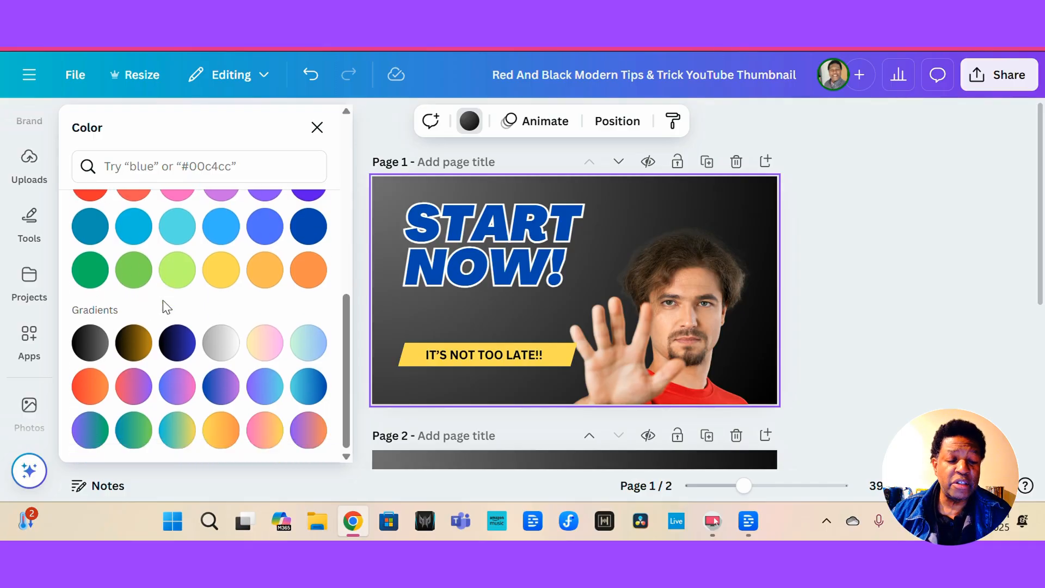
click(132, 347)
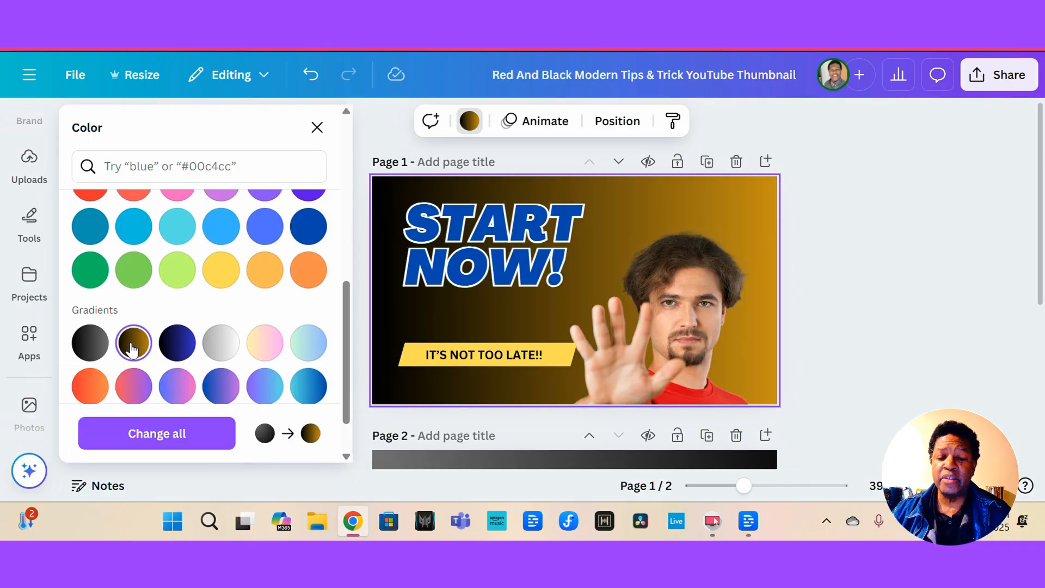
click(183, 343)
click(217, 340)
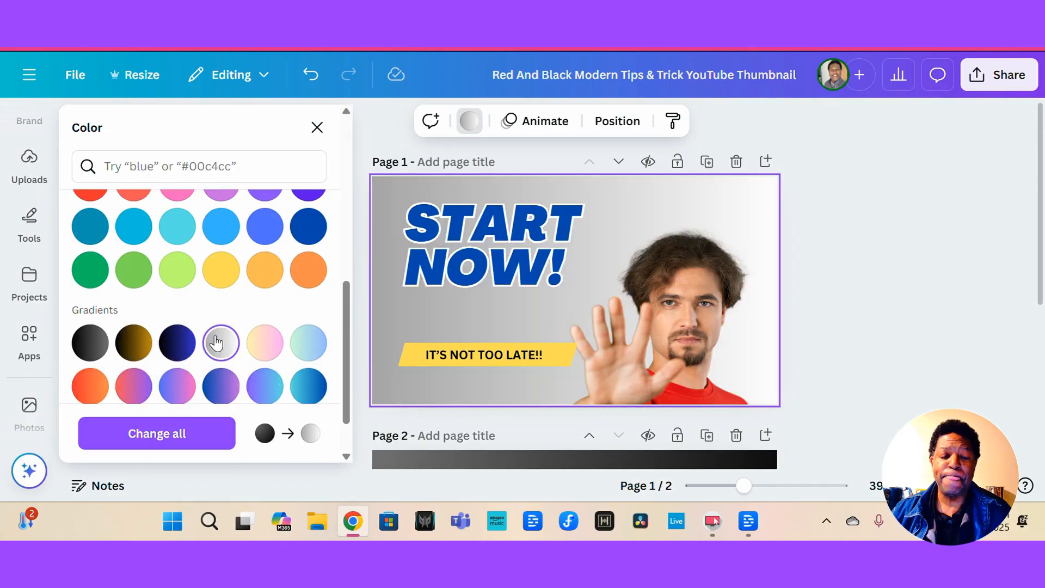
click(273, 343)
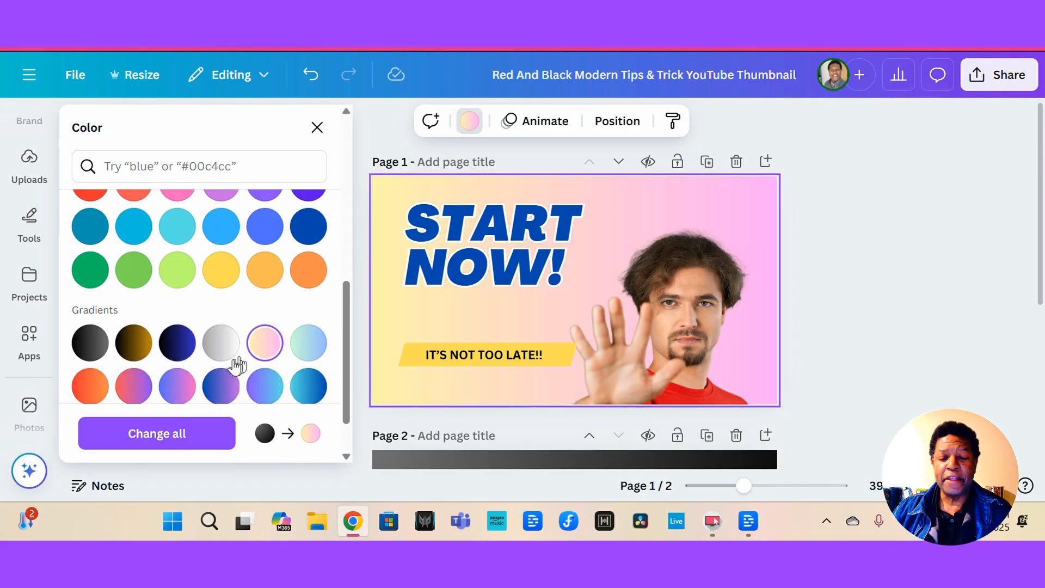
click(128, 391)
scroll(163, 386, down, 1)
click(176, 329)
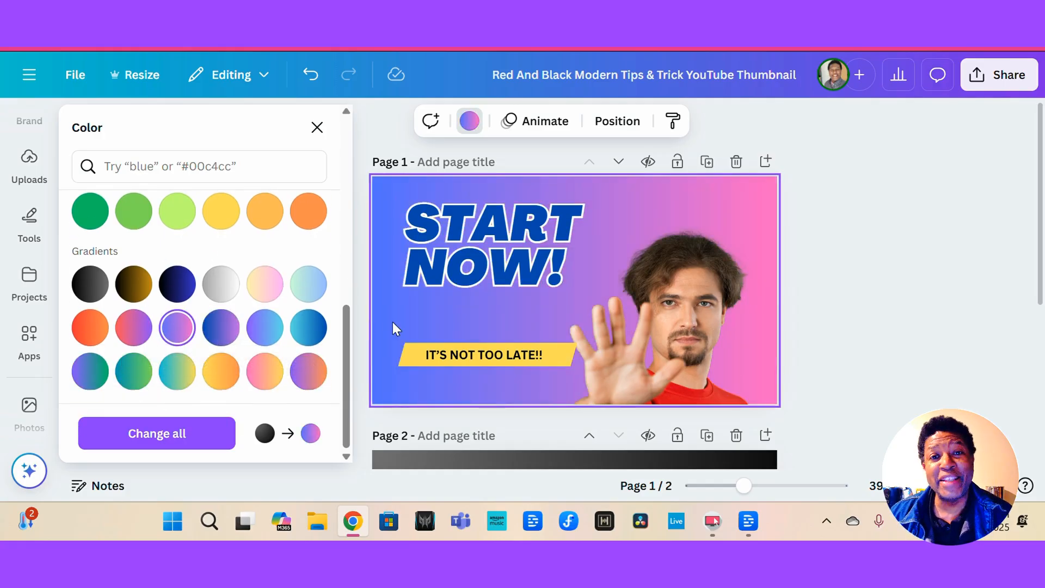
Select the template's person photo and delete it.
click(675, 316)
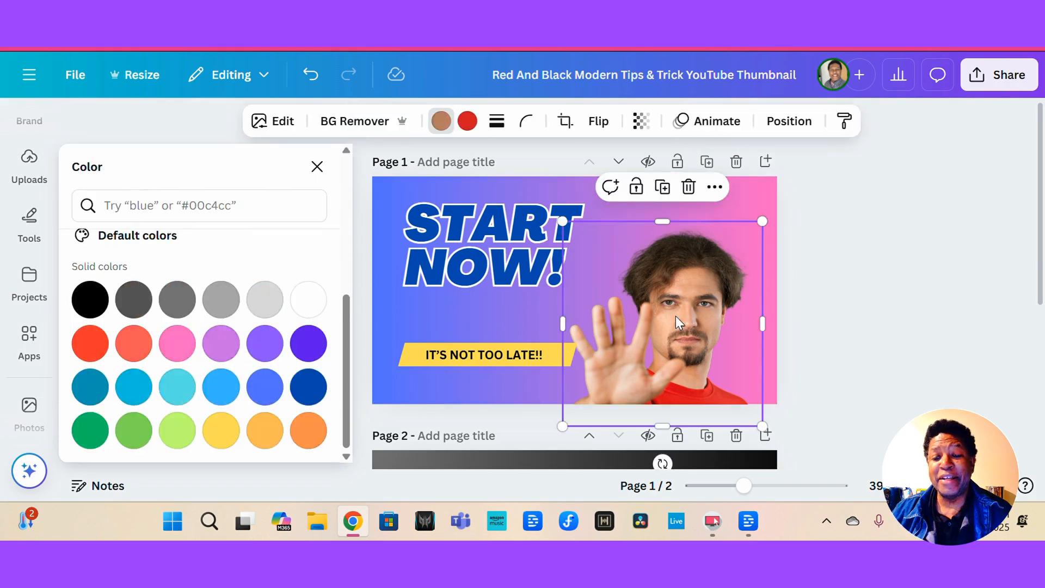
click(689, 187)
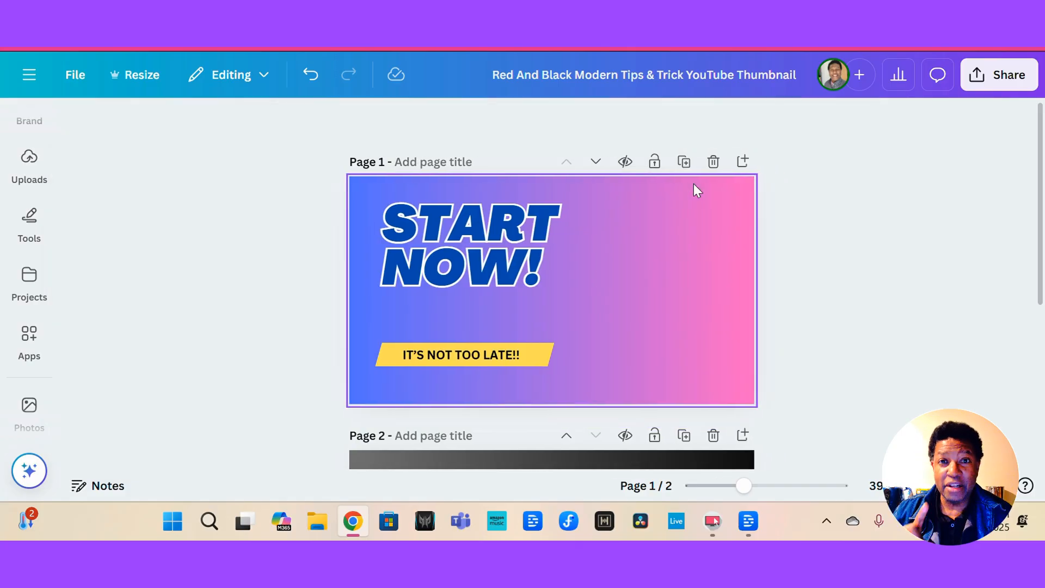
Insert one of the uploaded smiling headshot photos into the thumbnail.
click(119, 126)
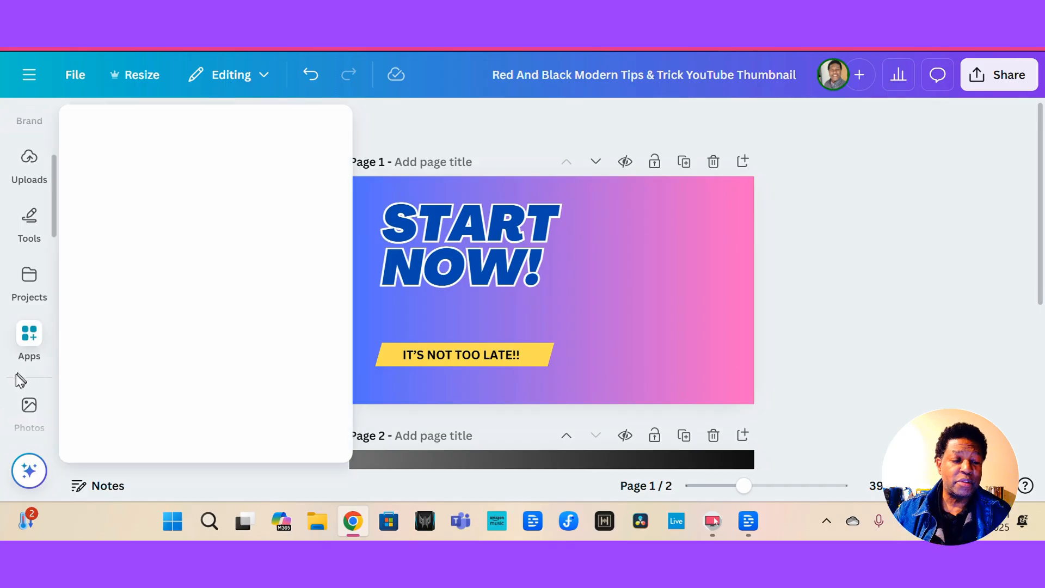
scroll(16, 374, up, 3)
mouse_move(29, 253)
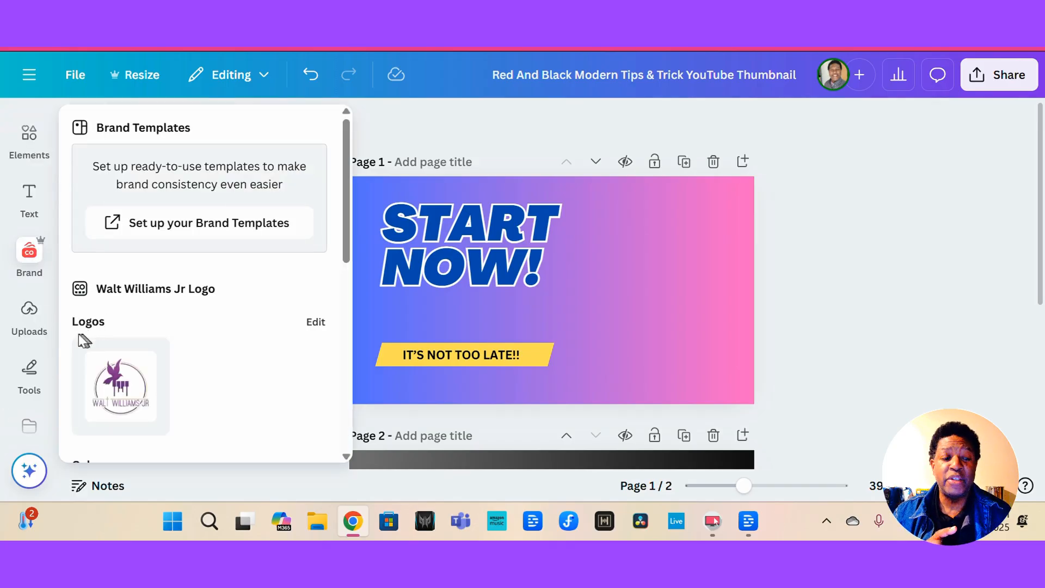
click(25, 325)
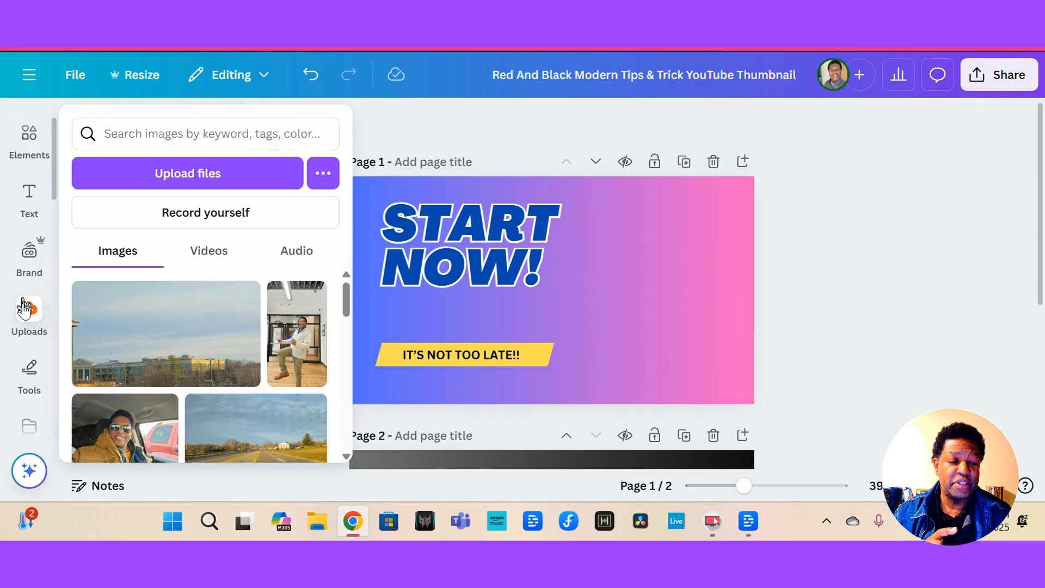
click(25, 322)
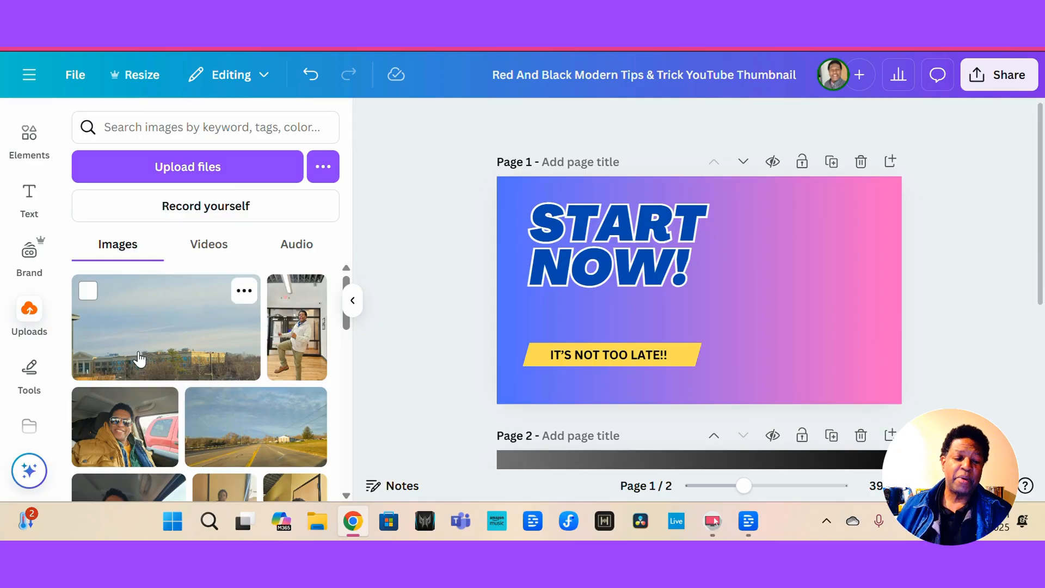
scroll(138, 358, down, 10)
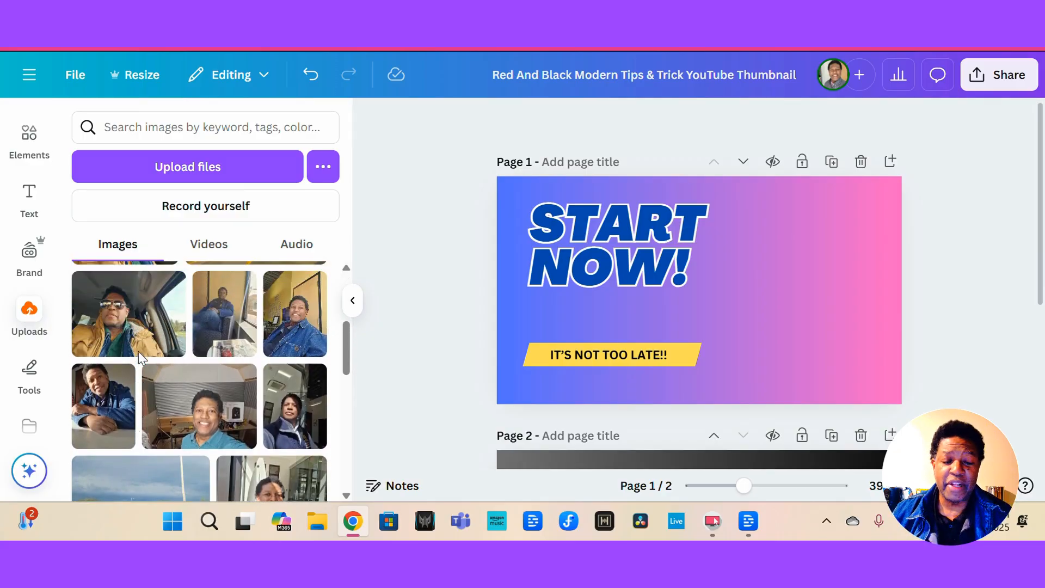
scroll(139, 351, down, 8)
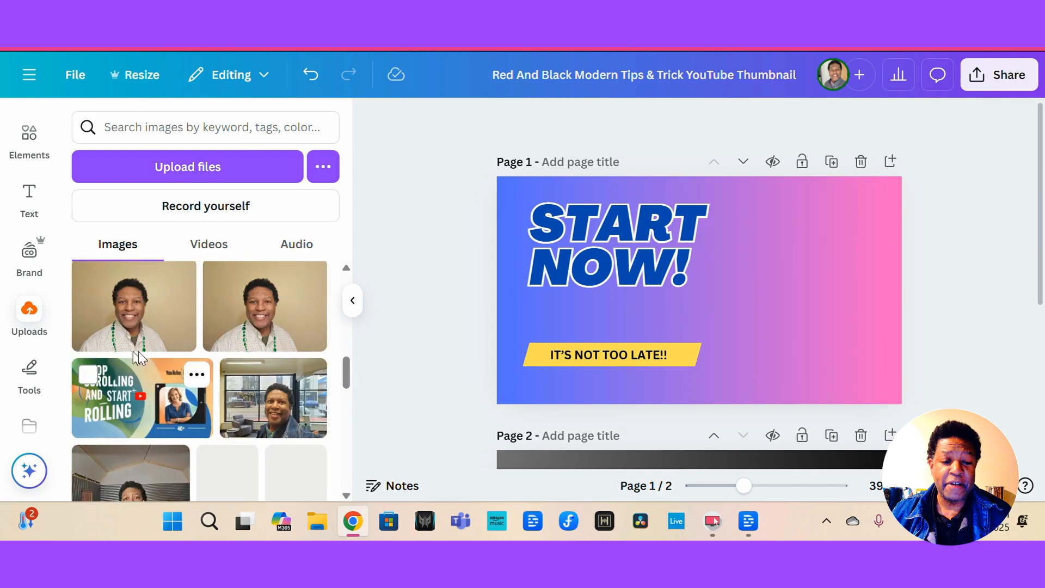
click(259, 323)
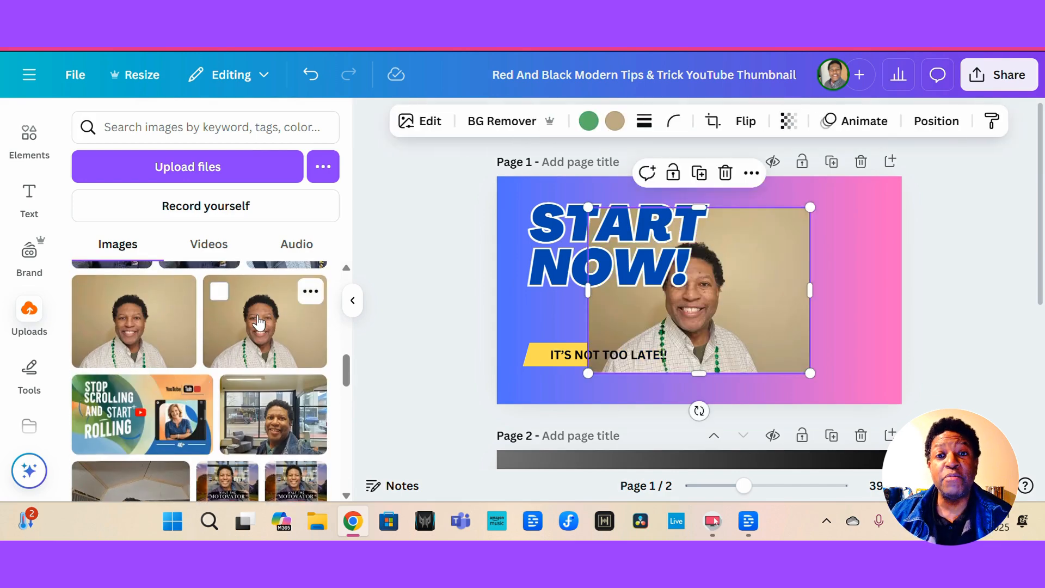
Move the headshot to the right of the headline and remove its background with BG Remover.
click(353, 300)
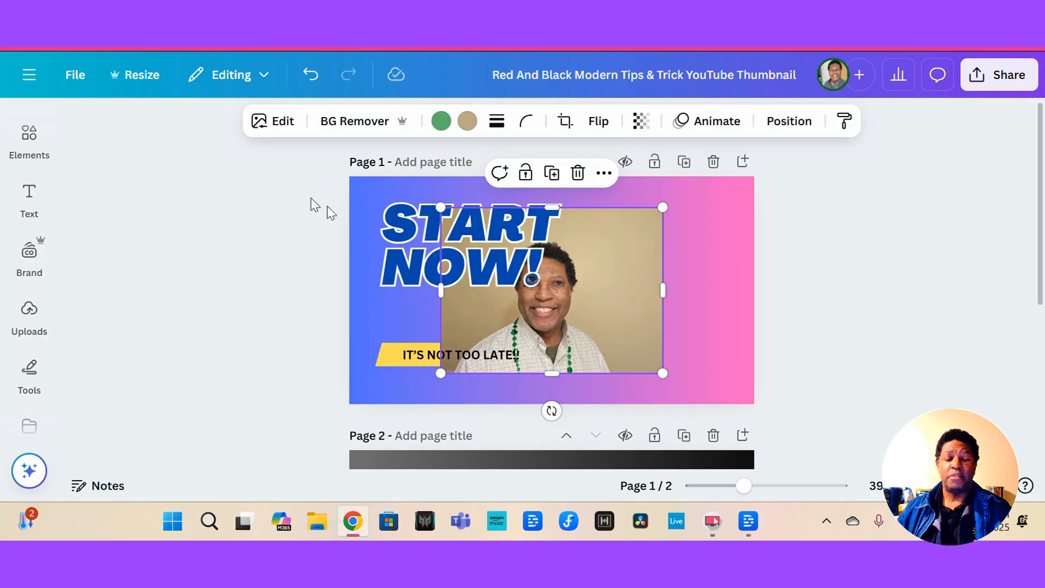
drag(572, 293, 641, 293)
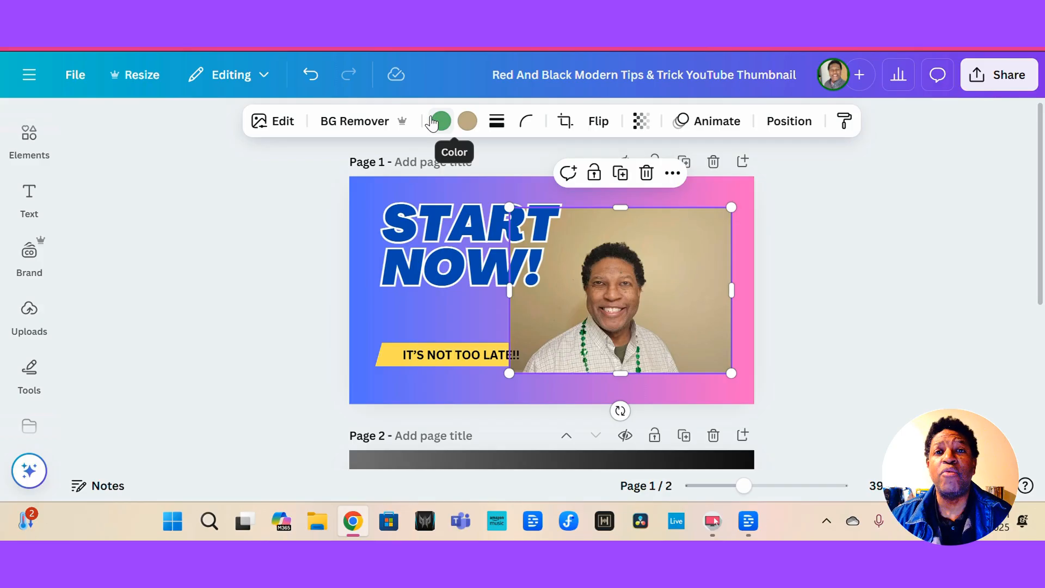
click(349, 124)
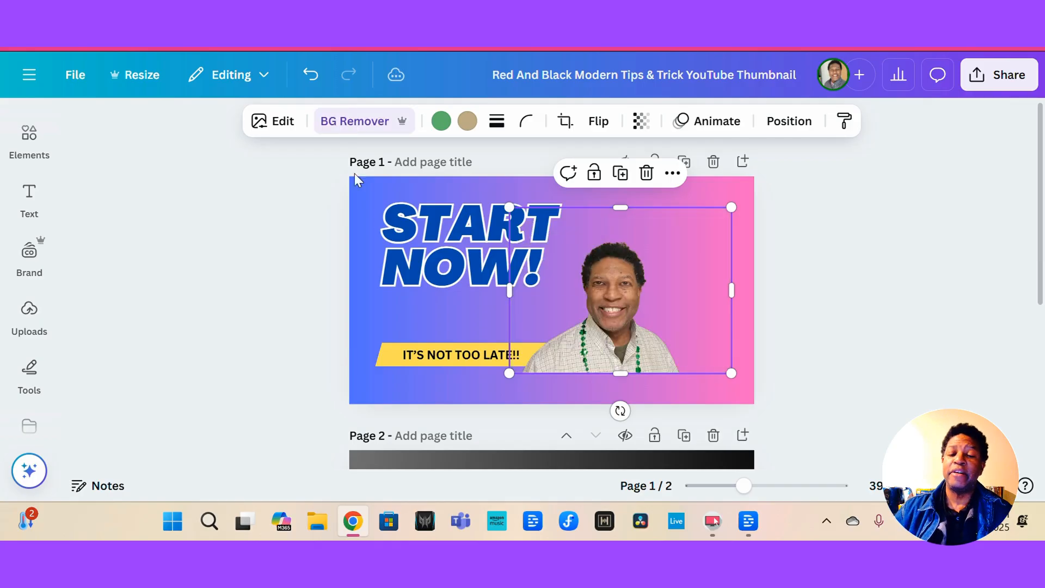
Crop the headshot's frame from the top and right edges and shift it toward the right.
drag(620, 208, 613, 232)
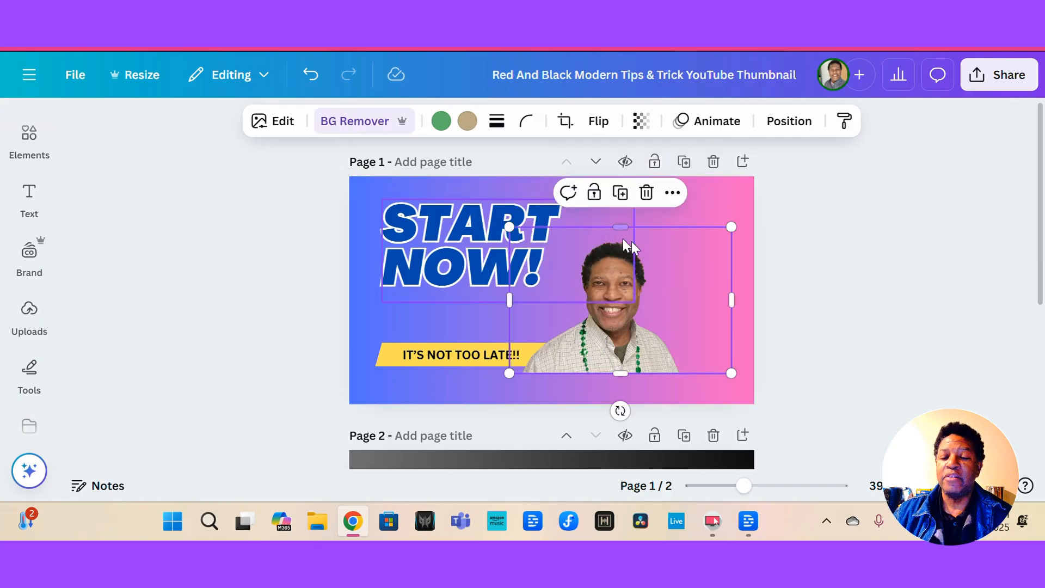
drag(730, 299, 685, 294)
drag(597, 283, 634, 283)
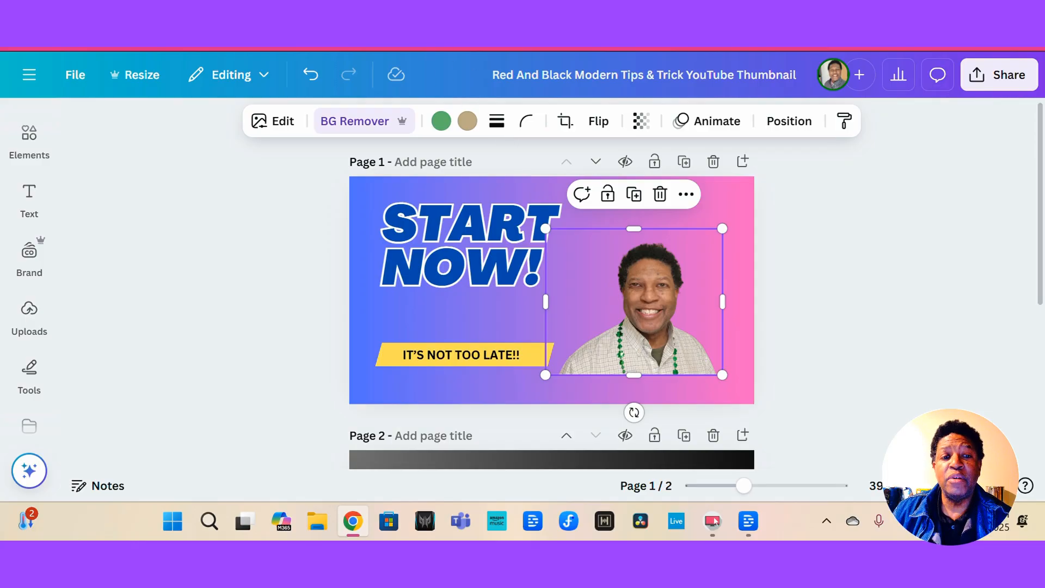
In a new browser tab, search Google for a background remover and open the Background Remover for Images listing.
key(ctrl+t)
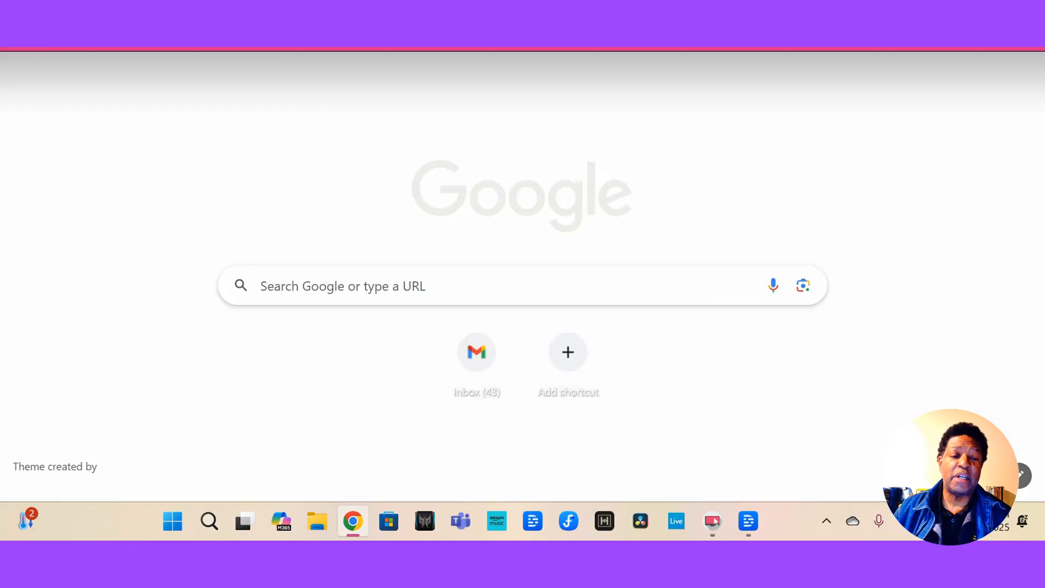
click(299, 287)
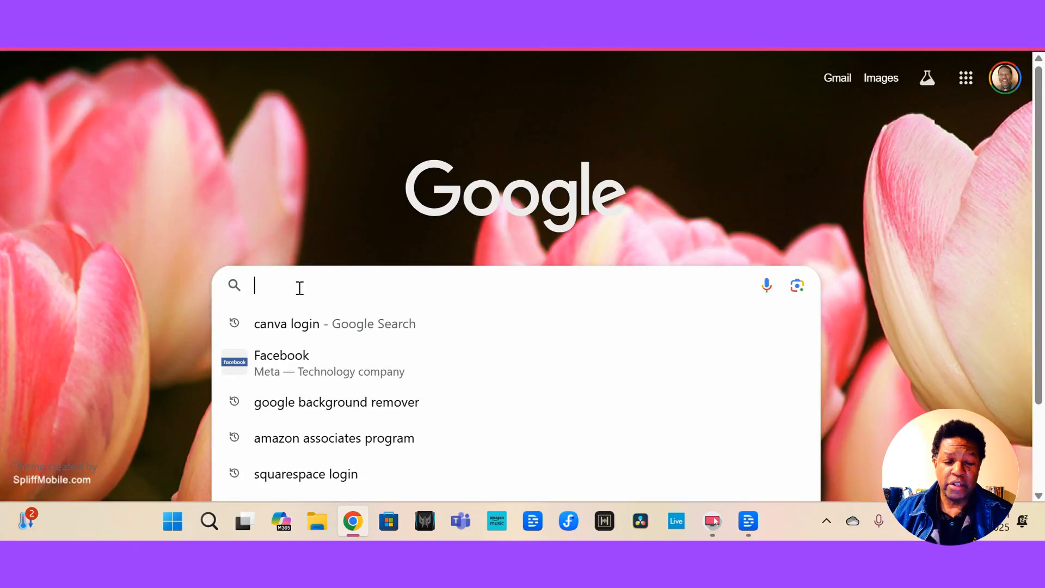
click(325, 403)
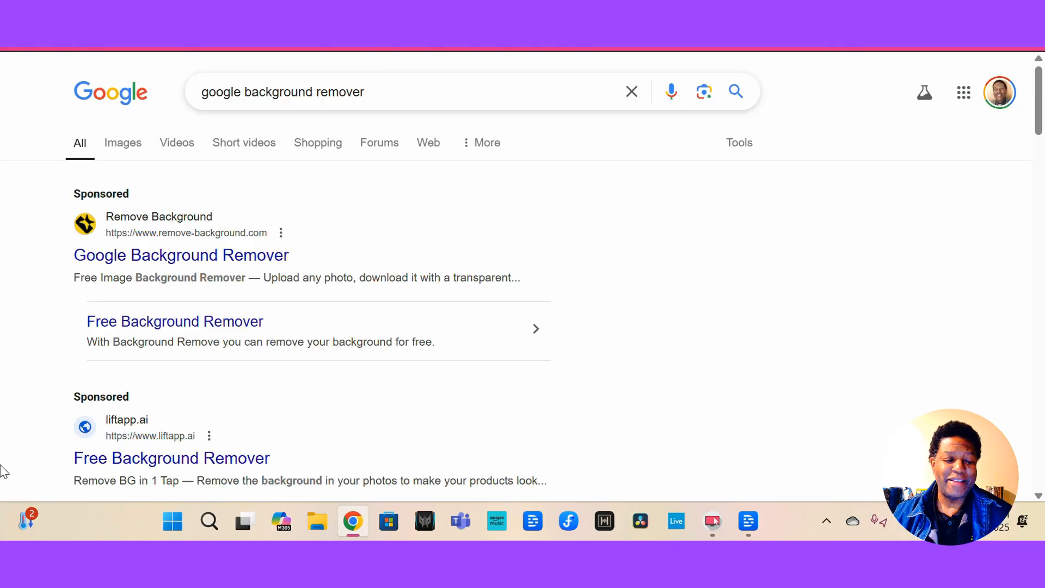
scroll(3, 463, down, 6)
scroll(3, 471, down, 2)
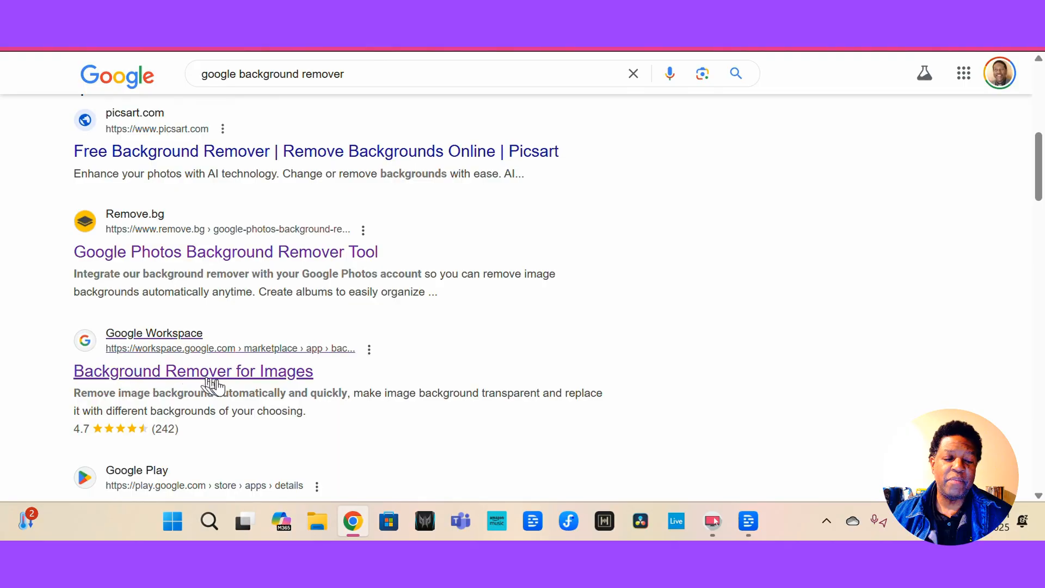
click(176, 382)
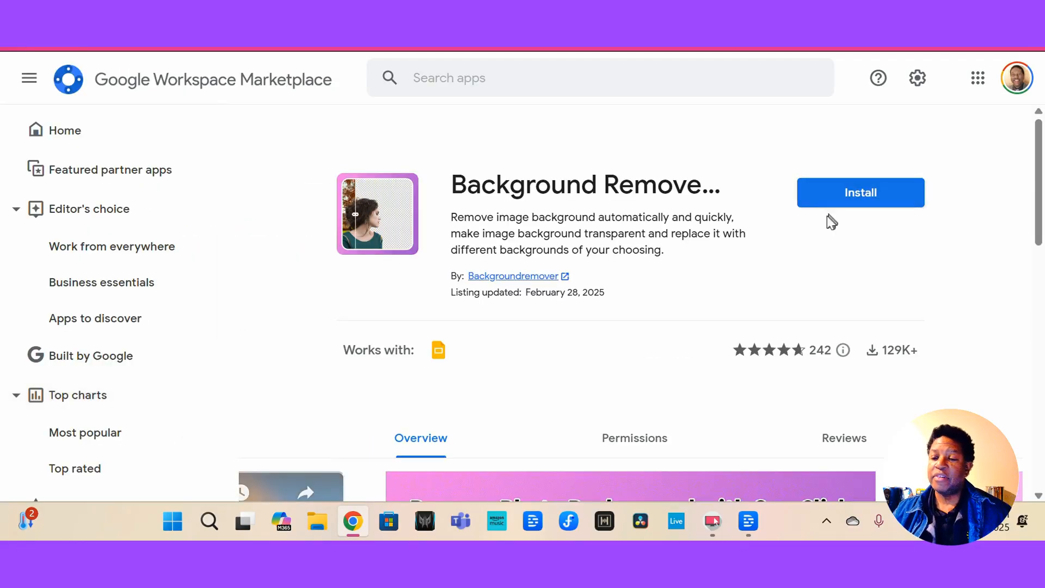
scroll(782, 243, down, 2)
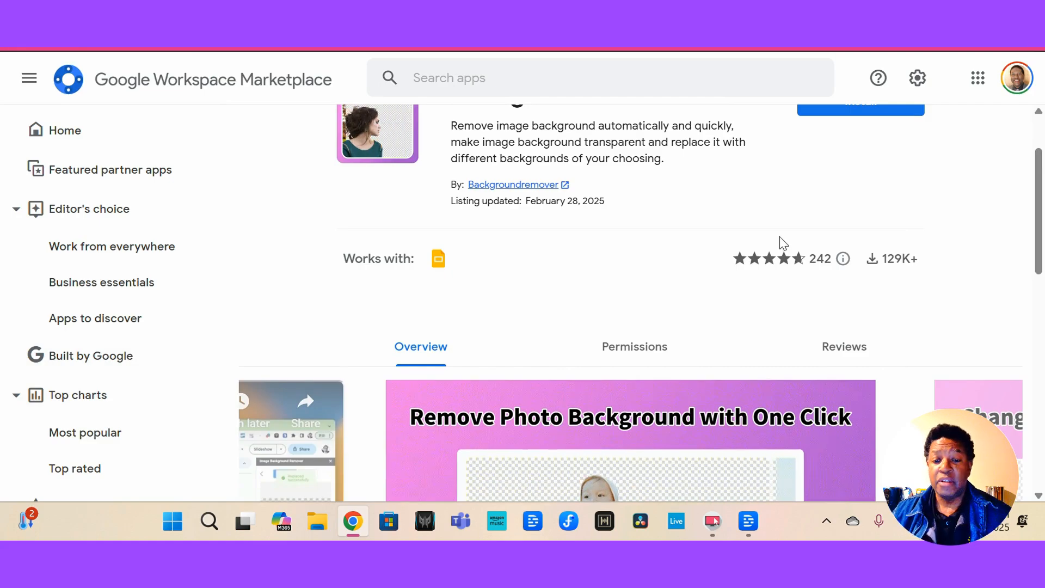
scroll(783, 243, up, 2)
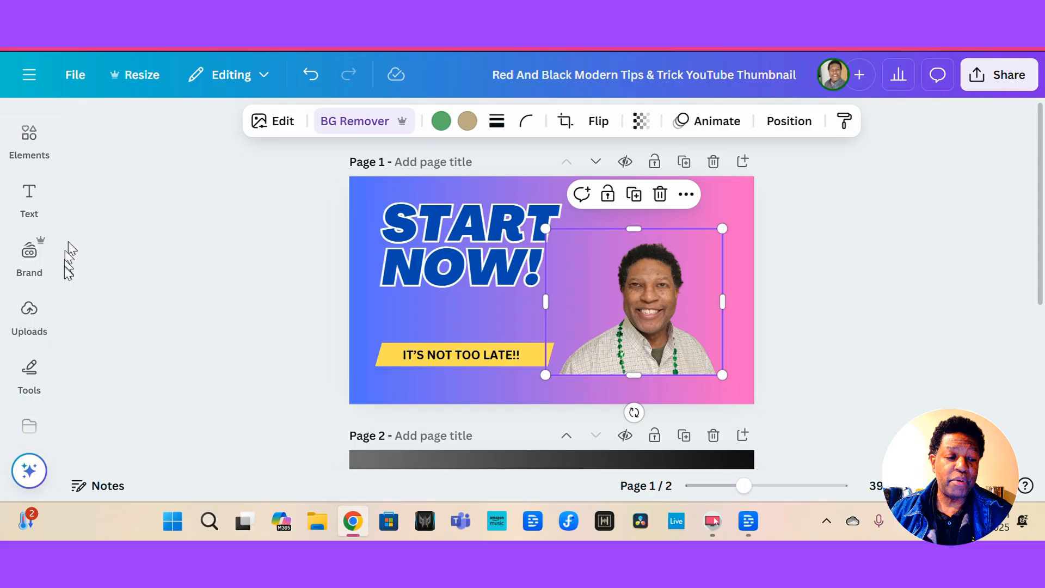
Enlarge the headshot from its corner and reposition it in the lower right of the thumbnail.
click(29, 308)
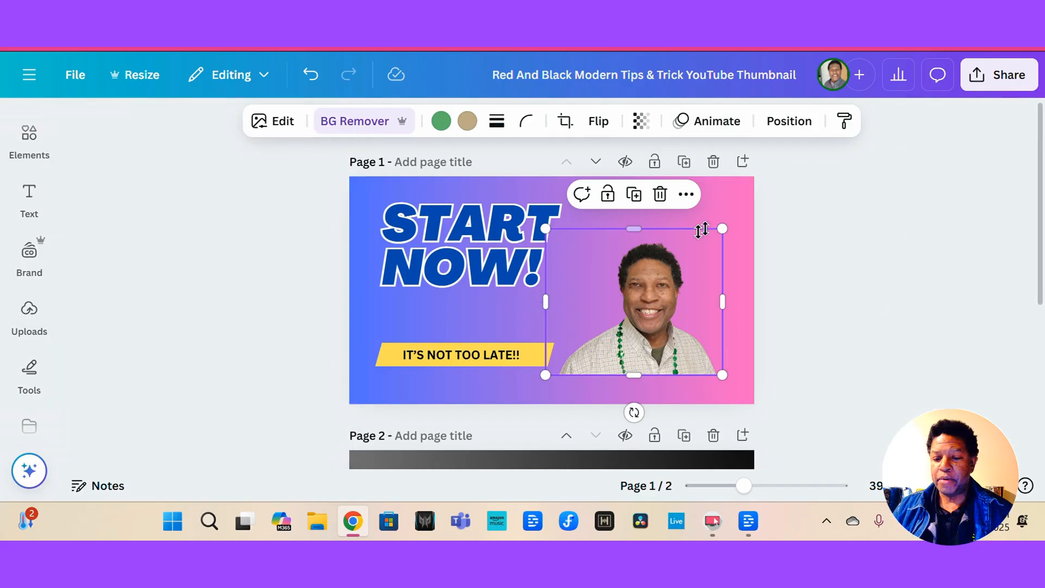
drag(724, 228, 768, 191)
drag(648, 287, 624, 306)
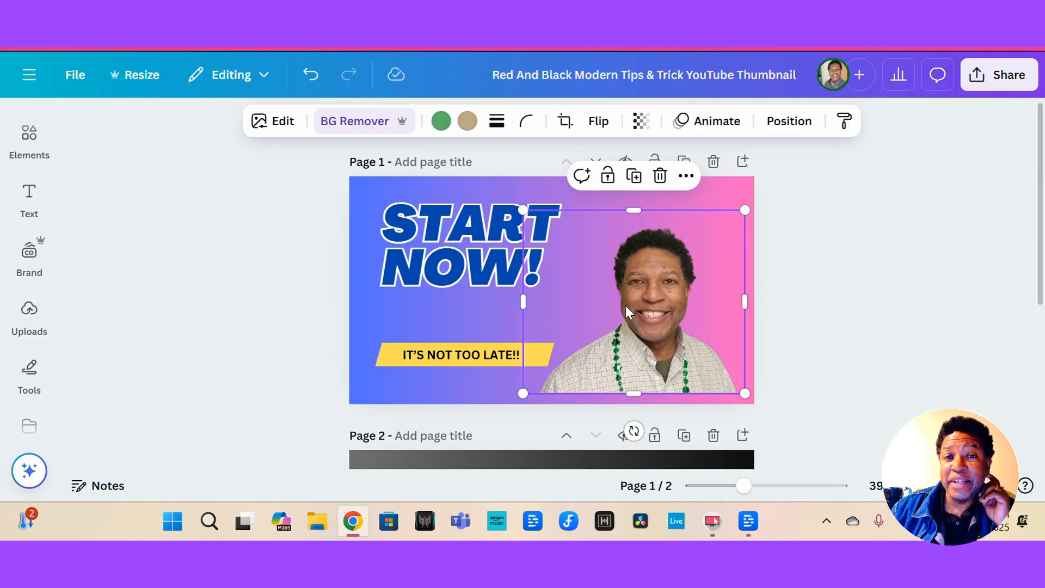
Enlarge the headshot from its top-right corner and shift it slightly down and left.
drag(625, 306, 625, 316)
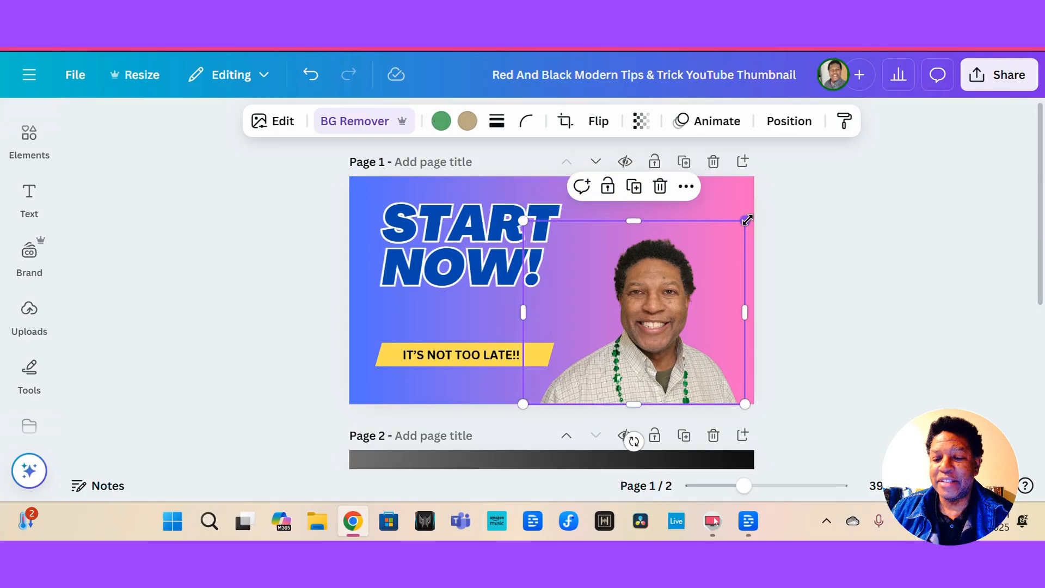
drag(746, 220, 798, 175)
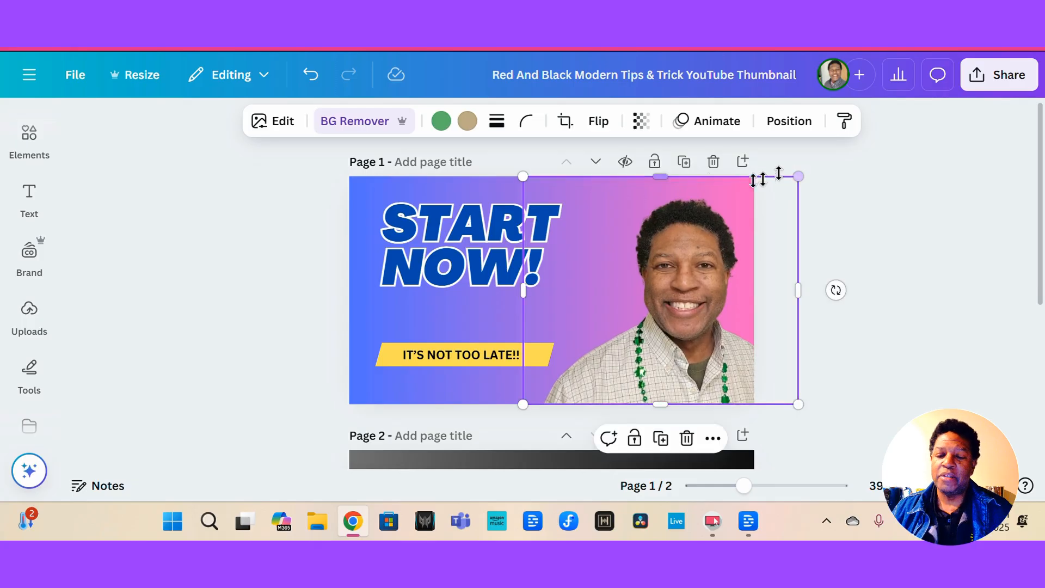
drag(684, 306, 659, 310)
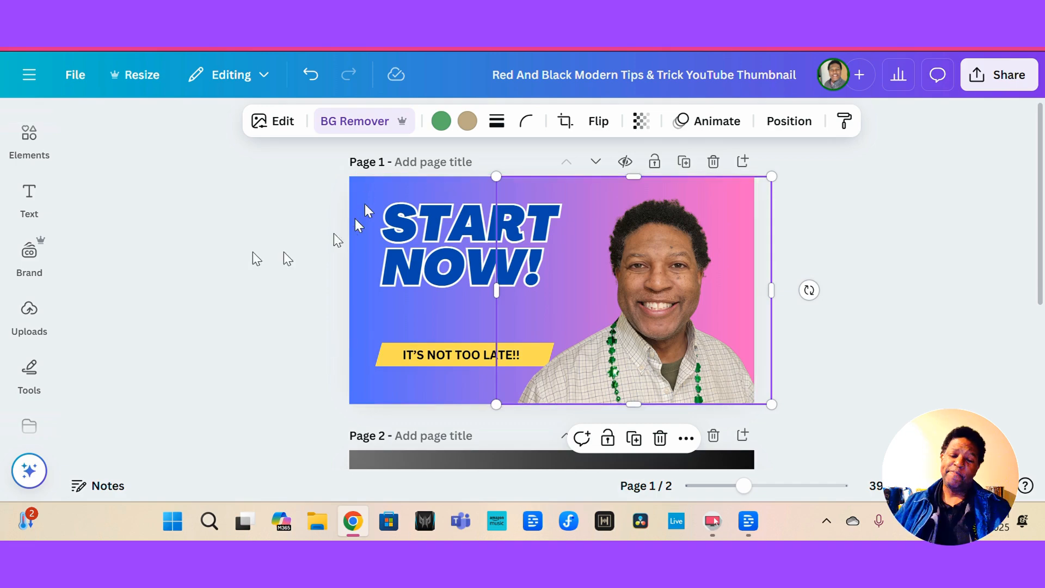
Change the page background to the purple-to-orange gradient.
scroll(208, 328, down, 3)
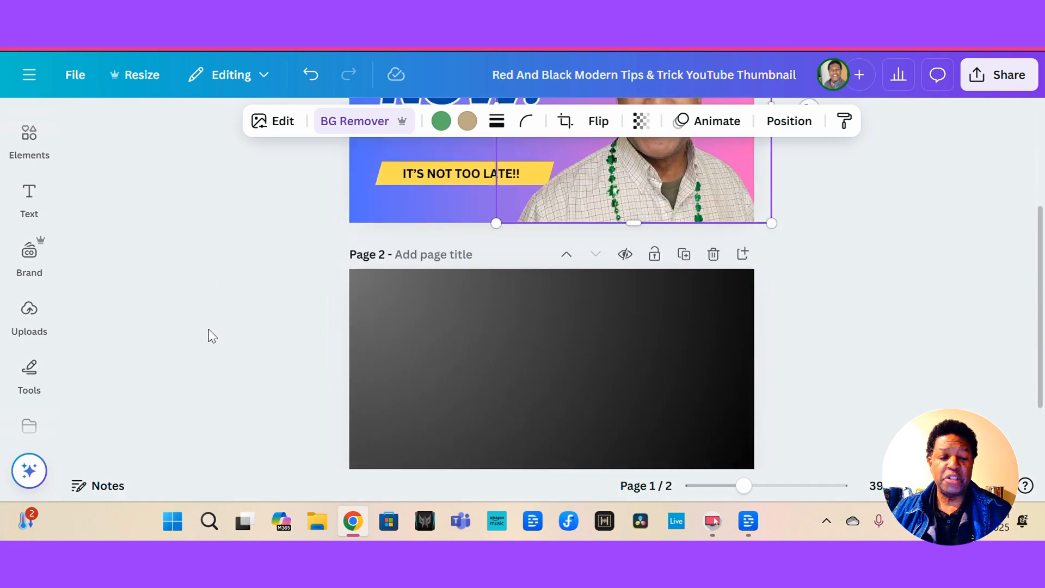
scroll(207, 329, up, 3)
click(364, 298)
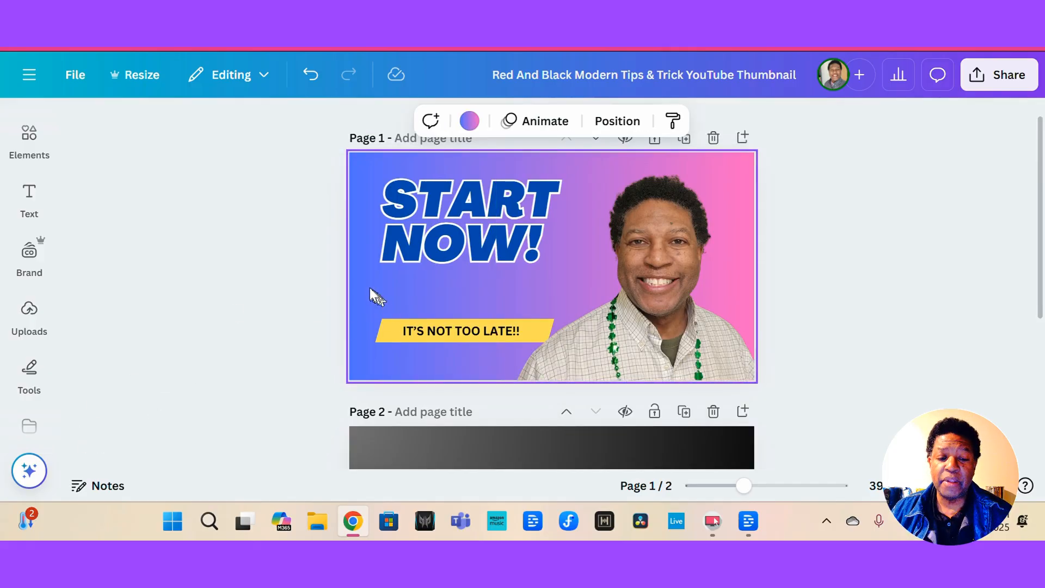
click(470, 121)
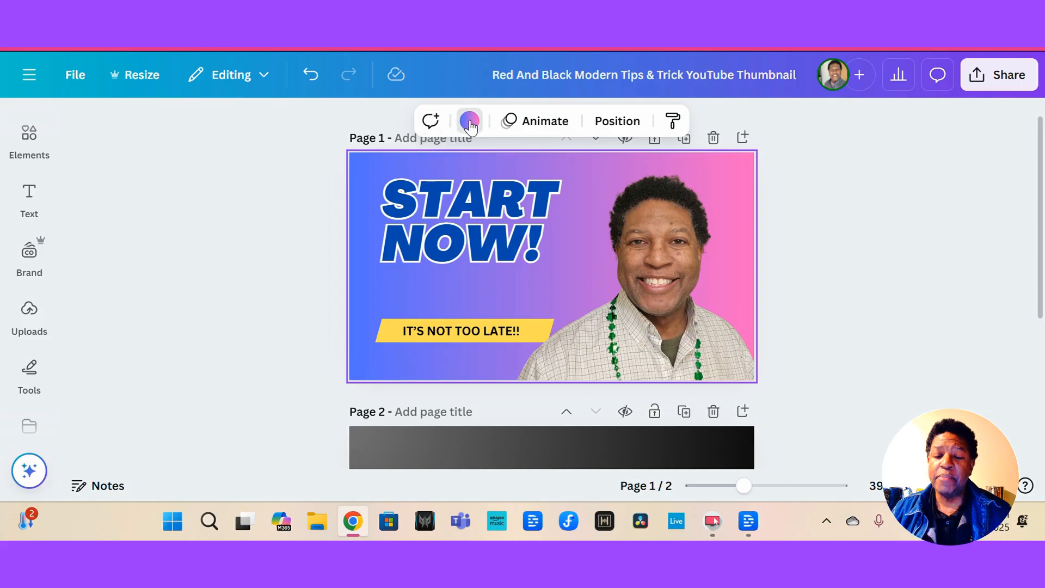
scroll(231, 362, down, 5)
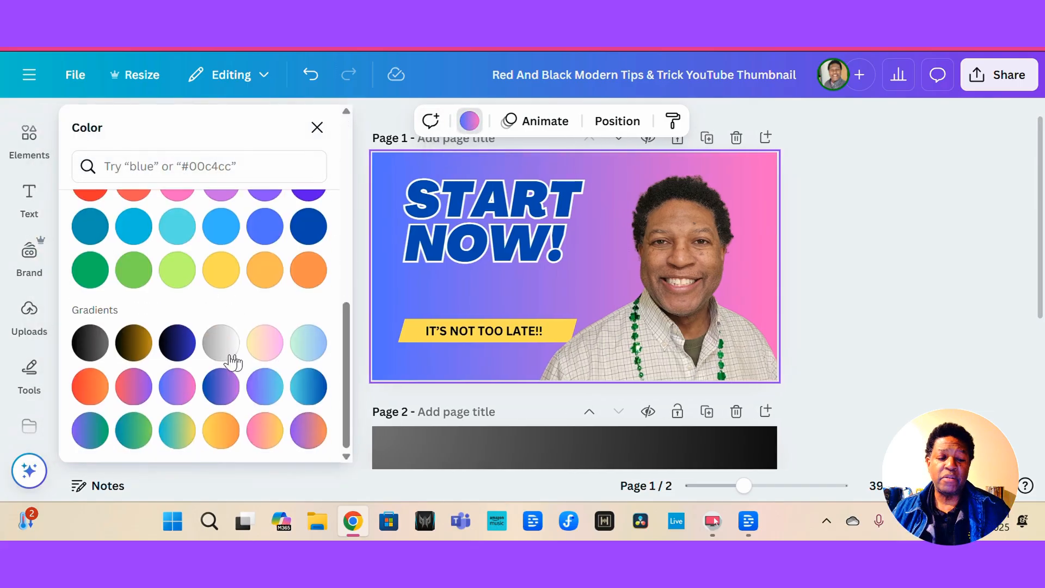
click(264, 430)
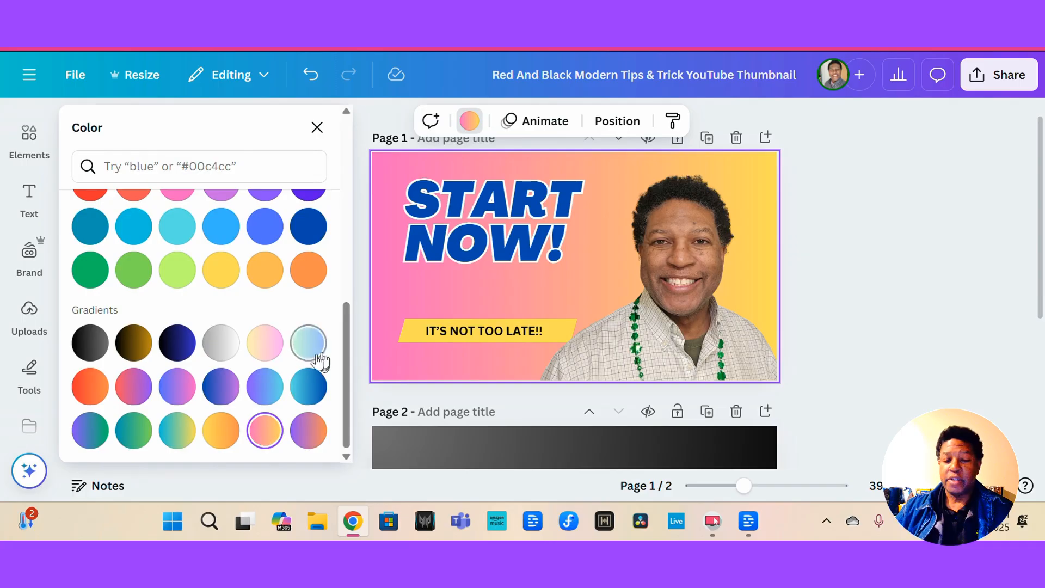
click(310, 425)
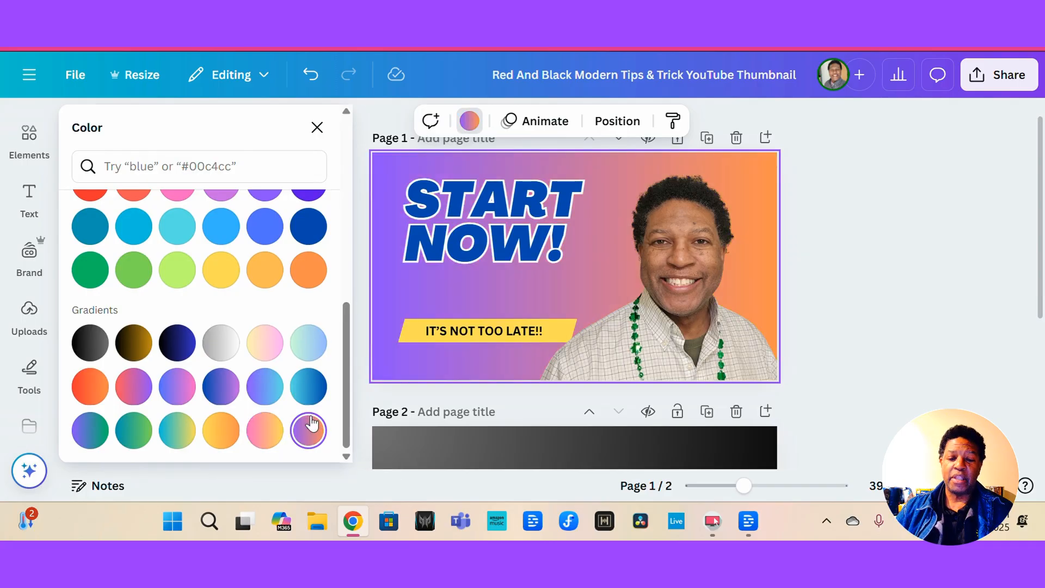
Apply the Glow shadow effect to the headshot image.
click(485, 211)
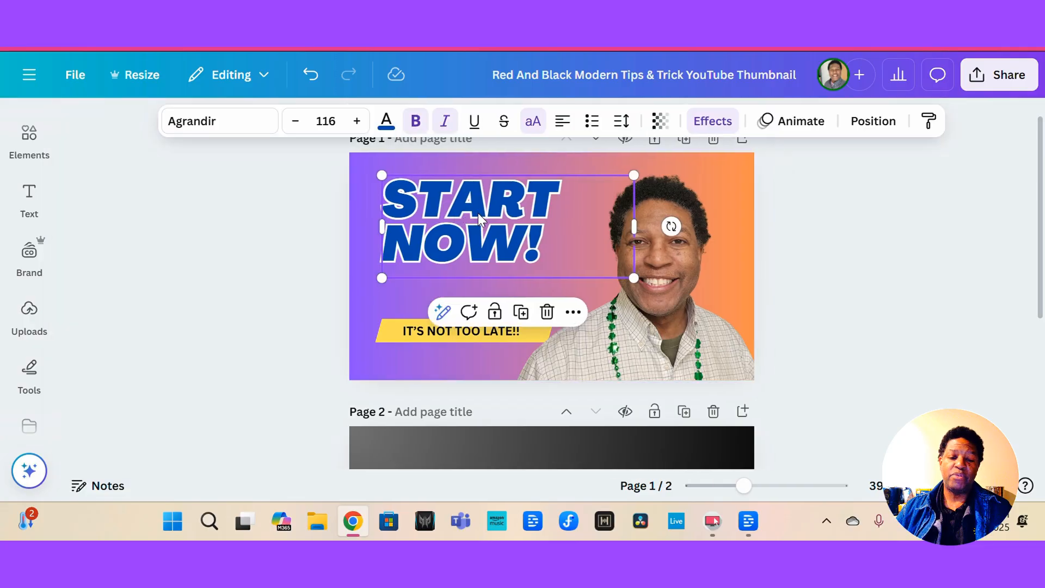
click(663, 314)
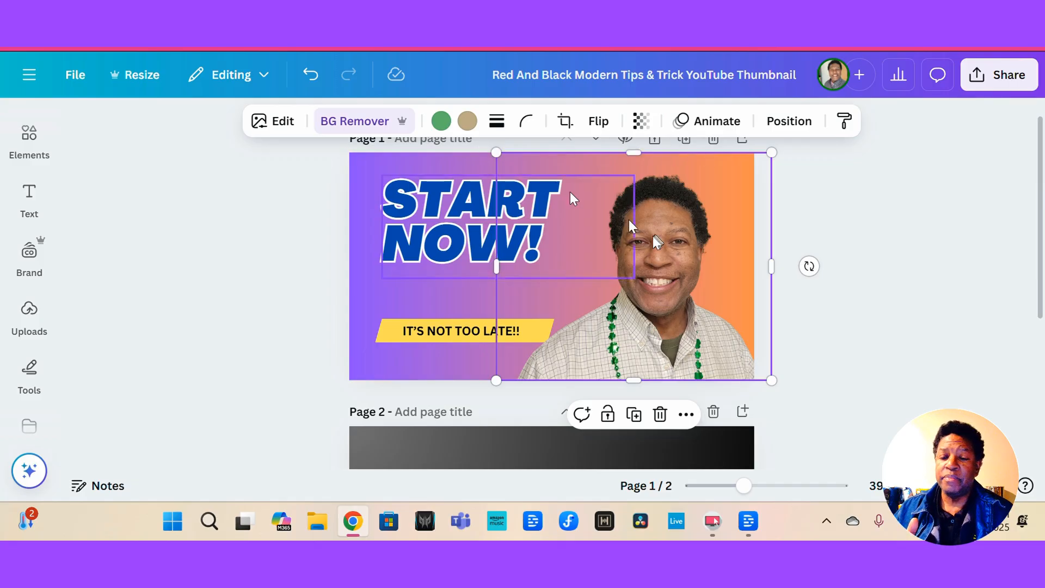
click(321, 191)
click(675, 294)
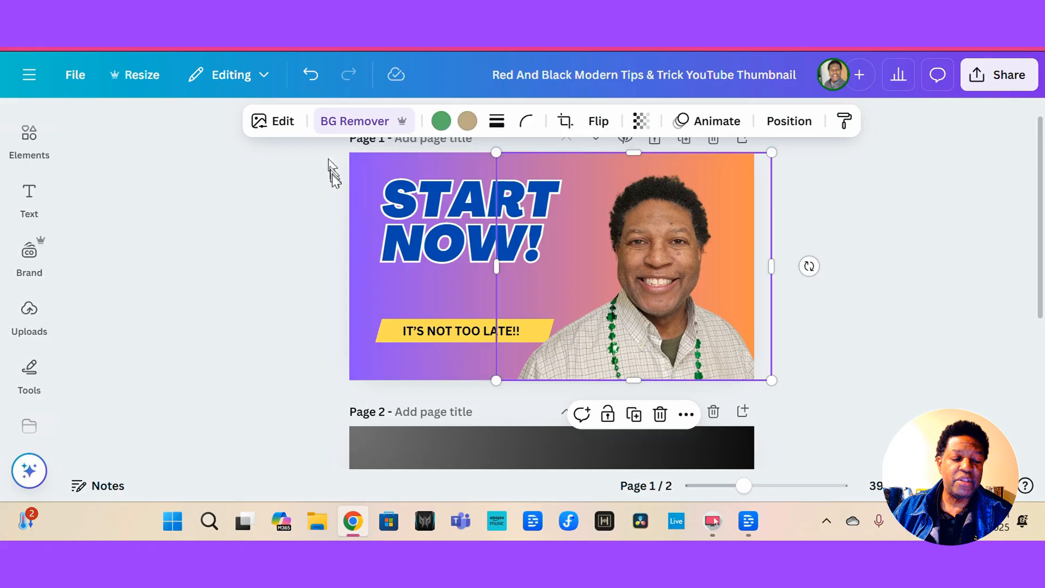
click(274, 122)
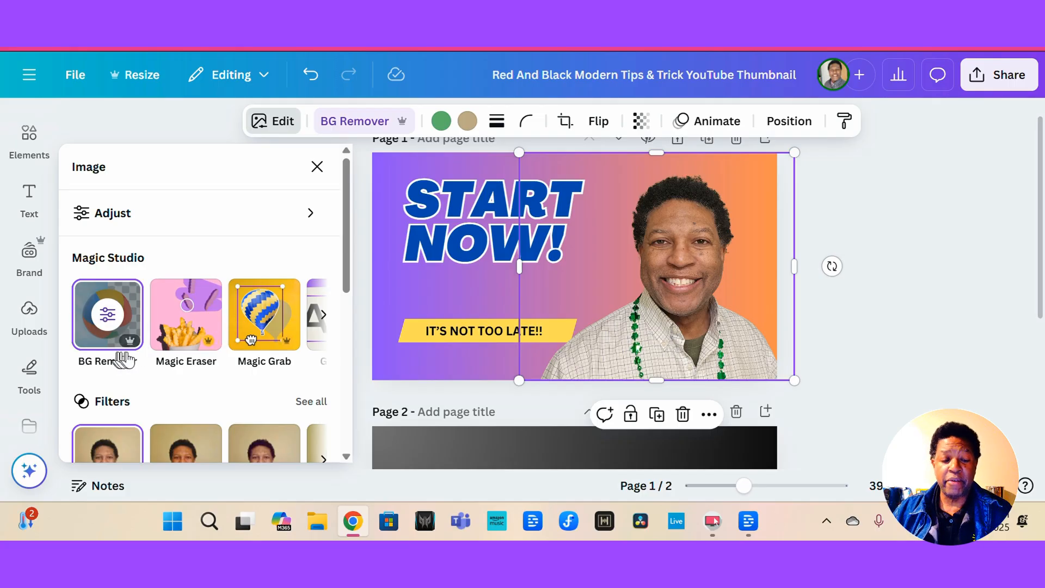
scroll(164, 376, down, 3)
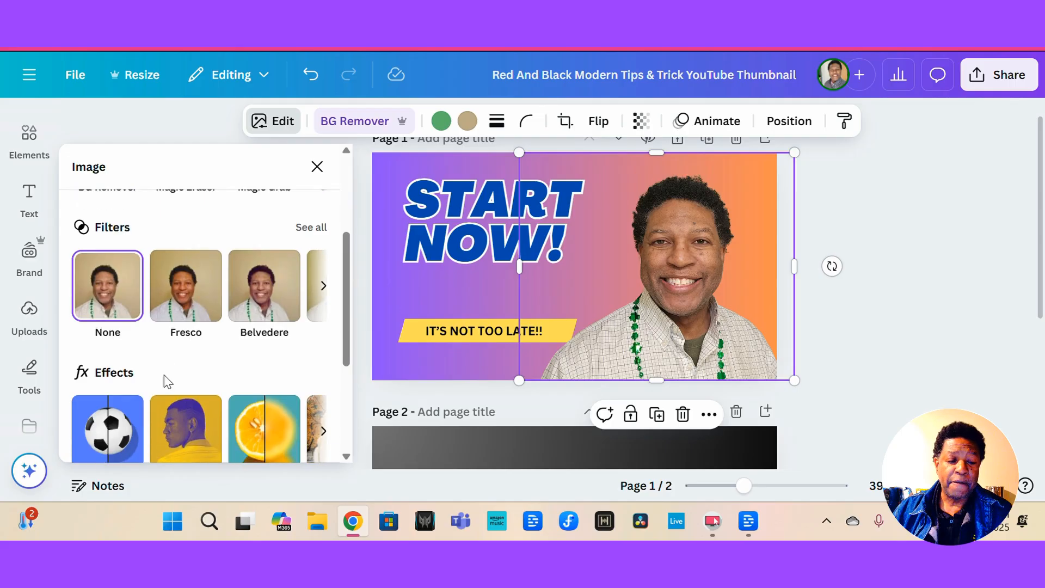
scroll(165, 379, down, 2)
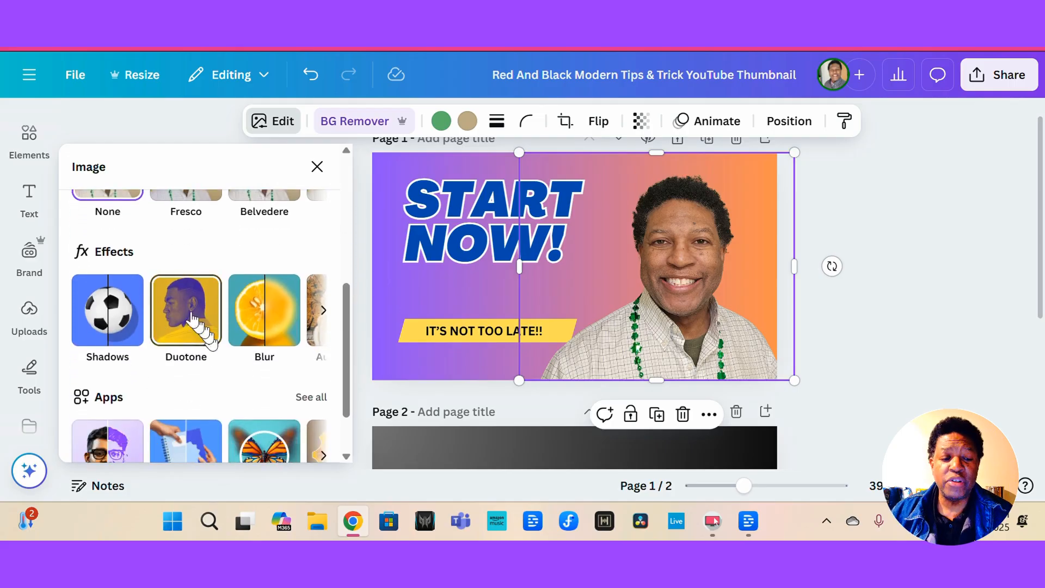
click(114, 309)
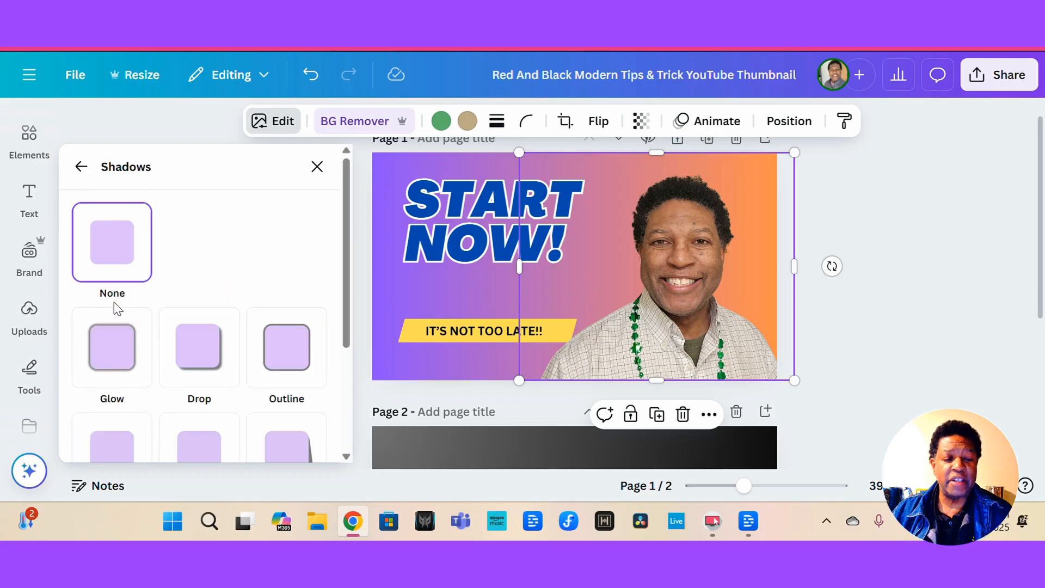
click(111, 354)
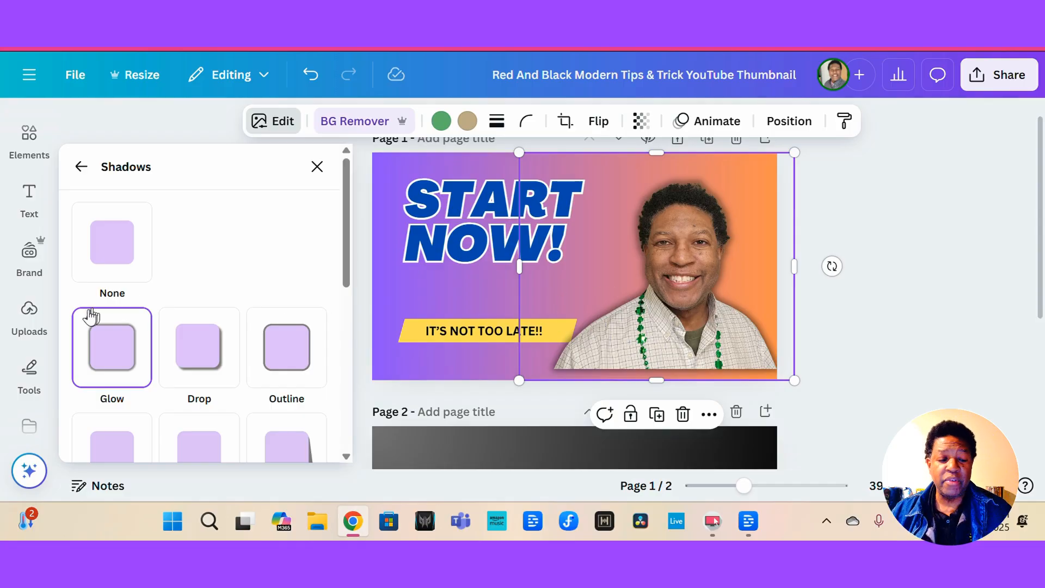
click(123, 251)
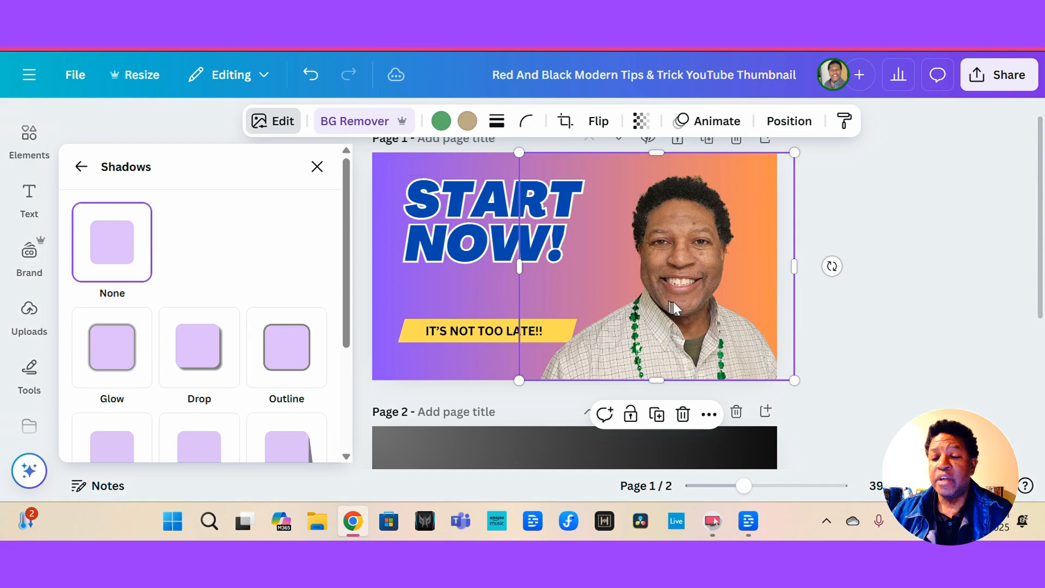
click(122, 346)
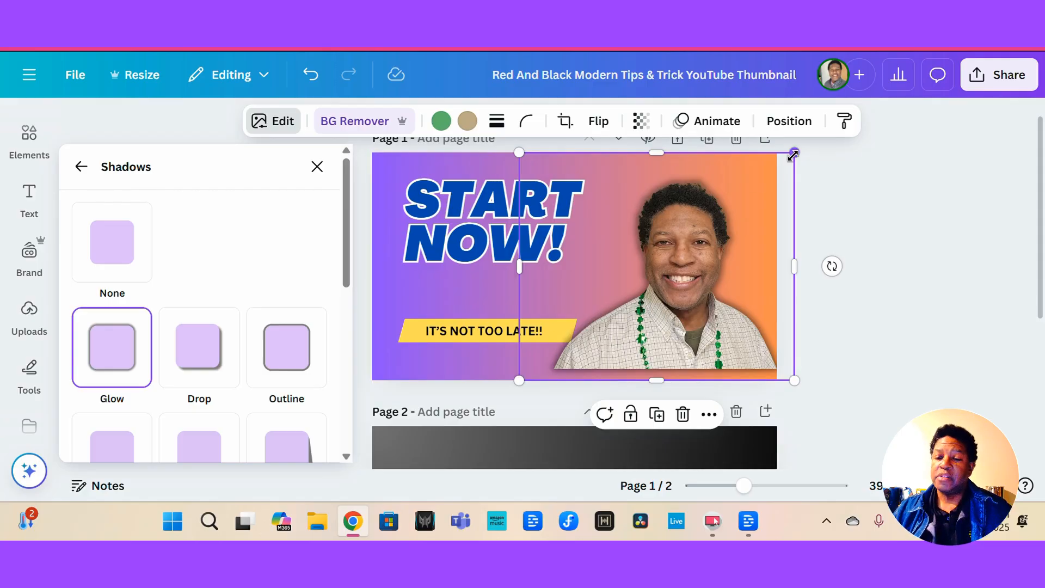
Enlarge the headshot slightly from its top-right corner and nudge it down and left.
drag(795, 154, 817, 135)
drag(696, 240, 678, 261)
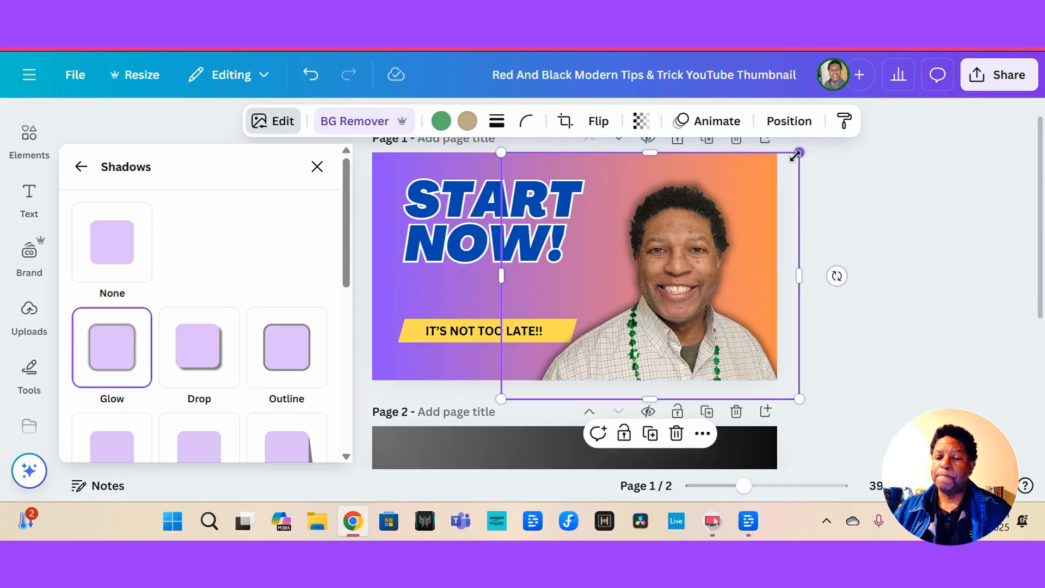
drag(798, 154, 809, 144)
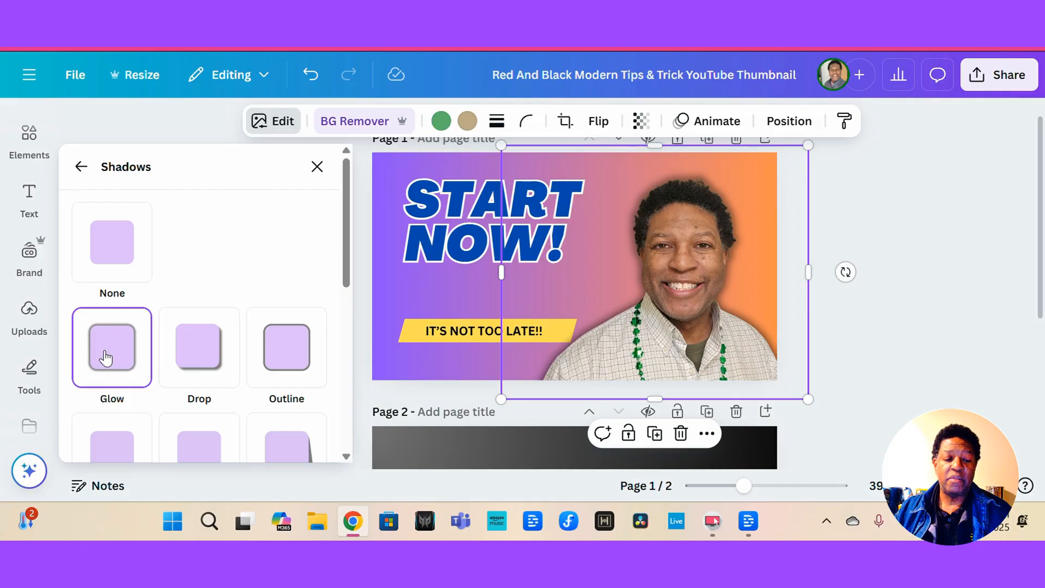
scroll(105, 355, down, 3)
scroll(105, 354, down, 1)
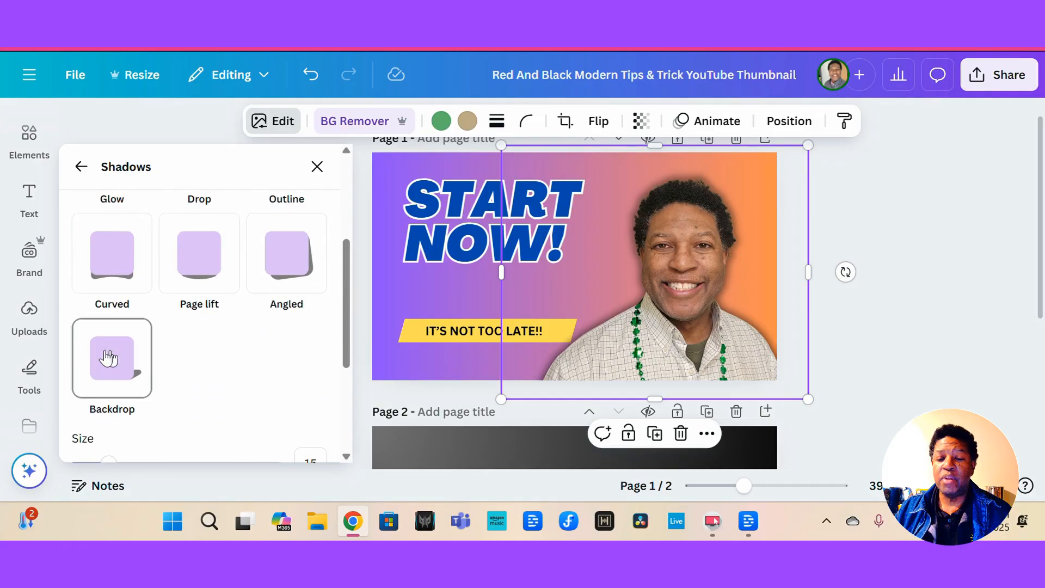
scroll(109, 358, up, 2)
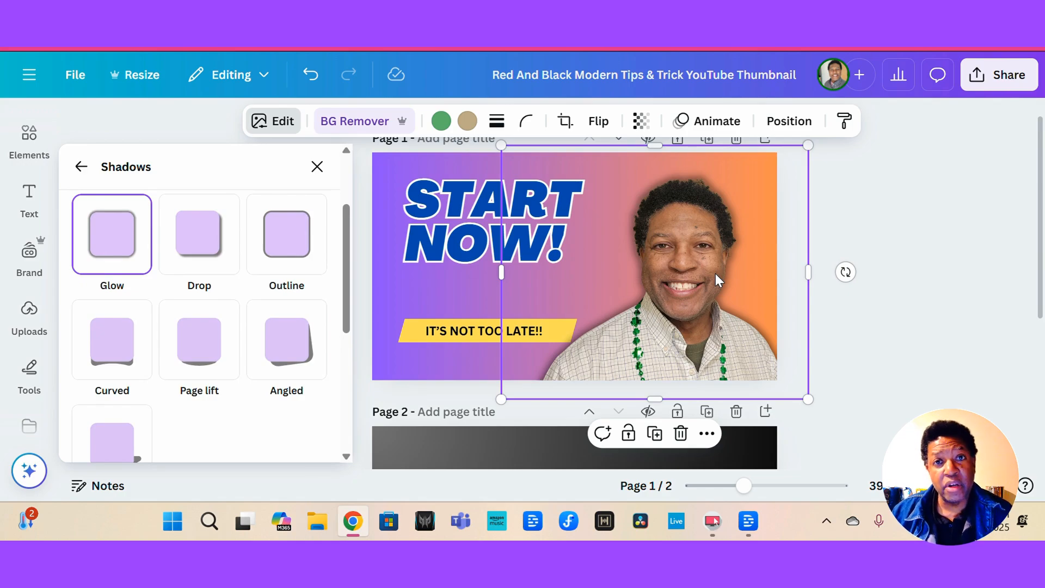
Try white and cobalt blue on the subtitle text and set it back to black.
click(438, 333)
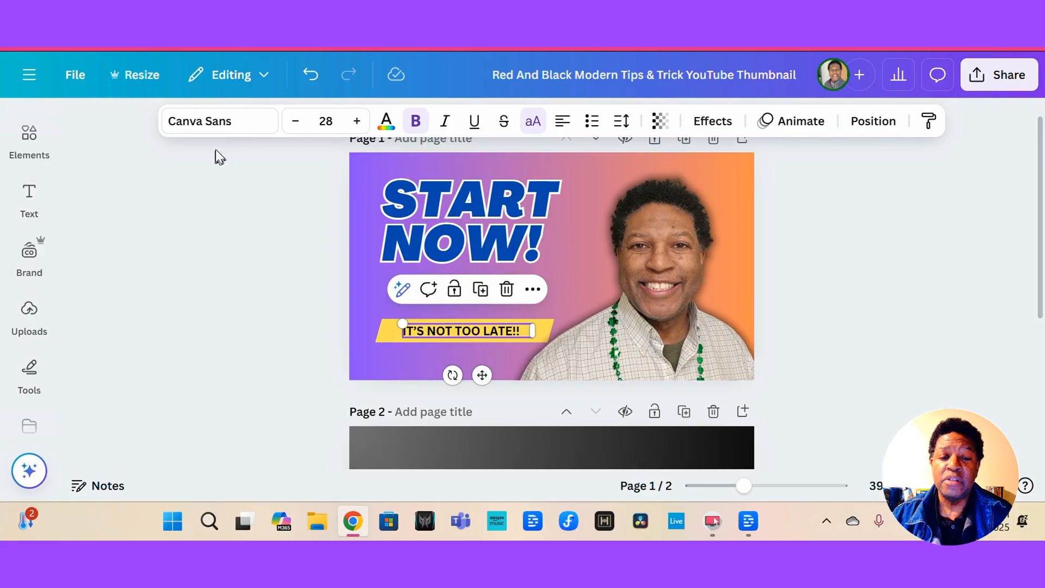
click(386, 119)
click(459, 330)
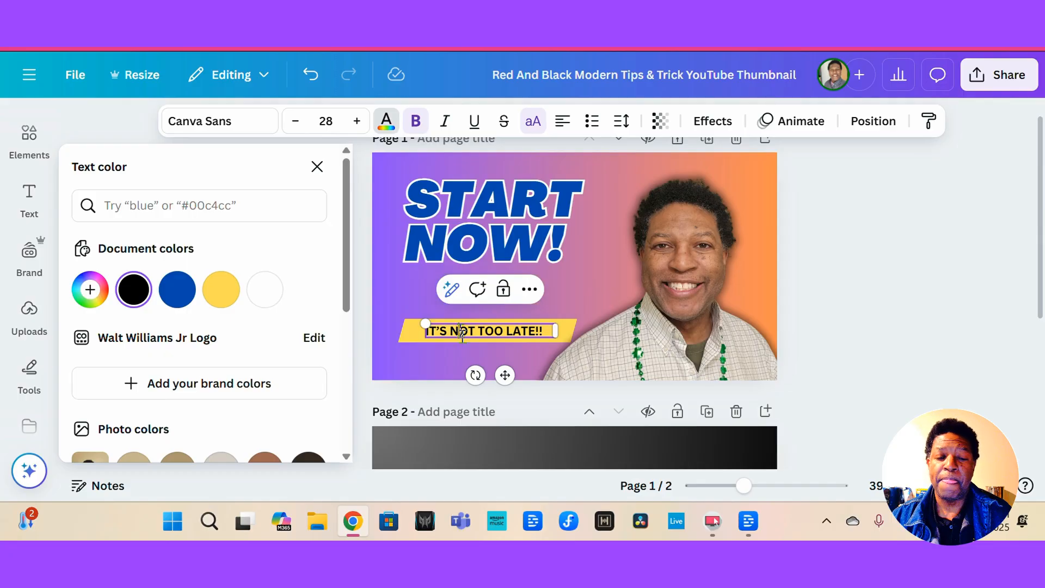
click(265, 289)
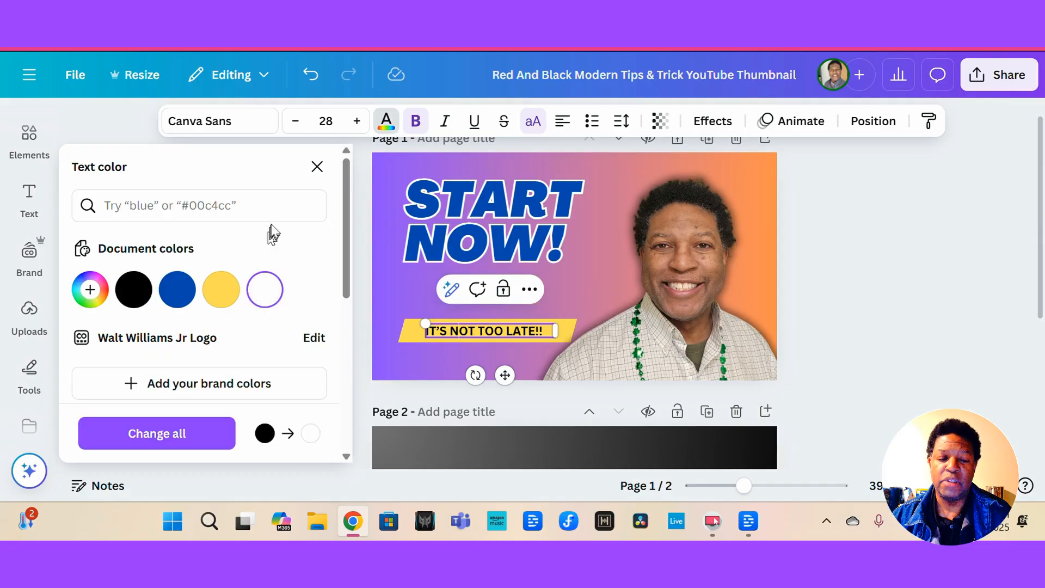
click(316, 167)
click(385, 122)
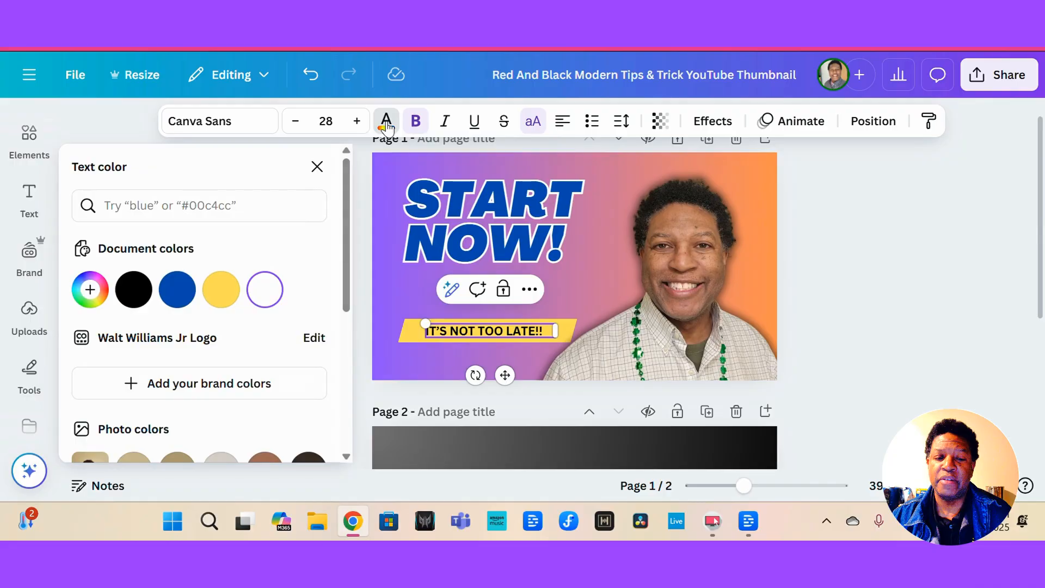
click(178, 289)
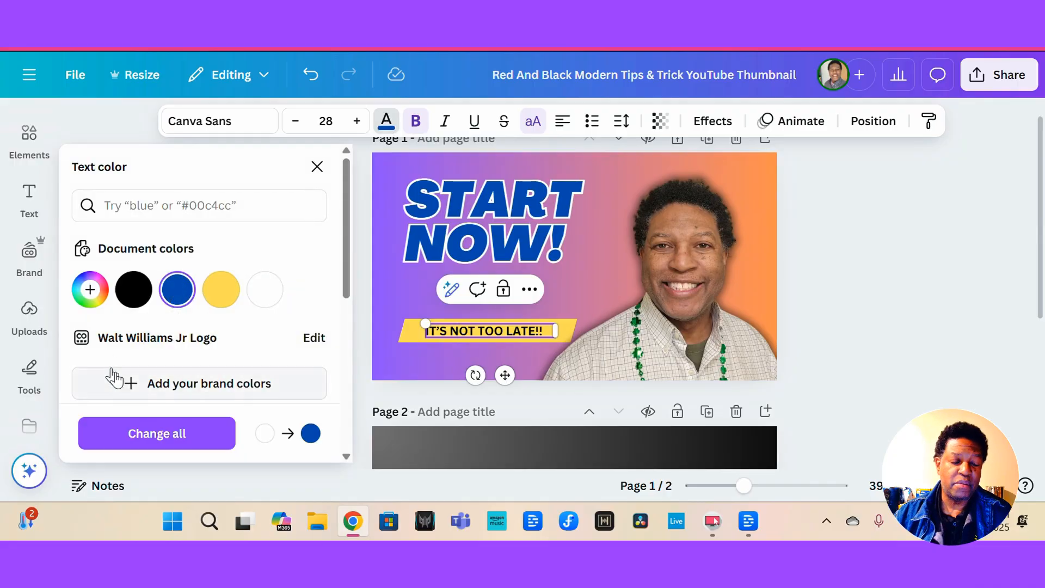
scroll(116, 379, down, 1)
scroll(116, 379, up, 2)
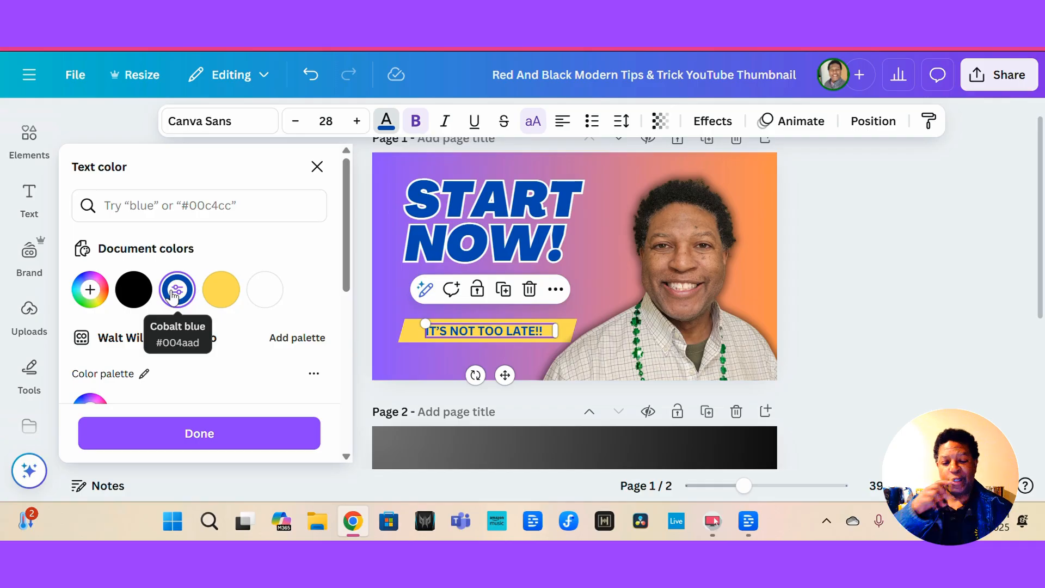
click(136, 294)
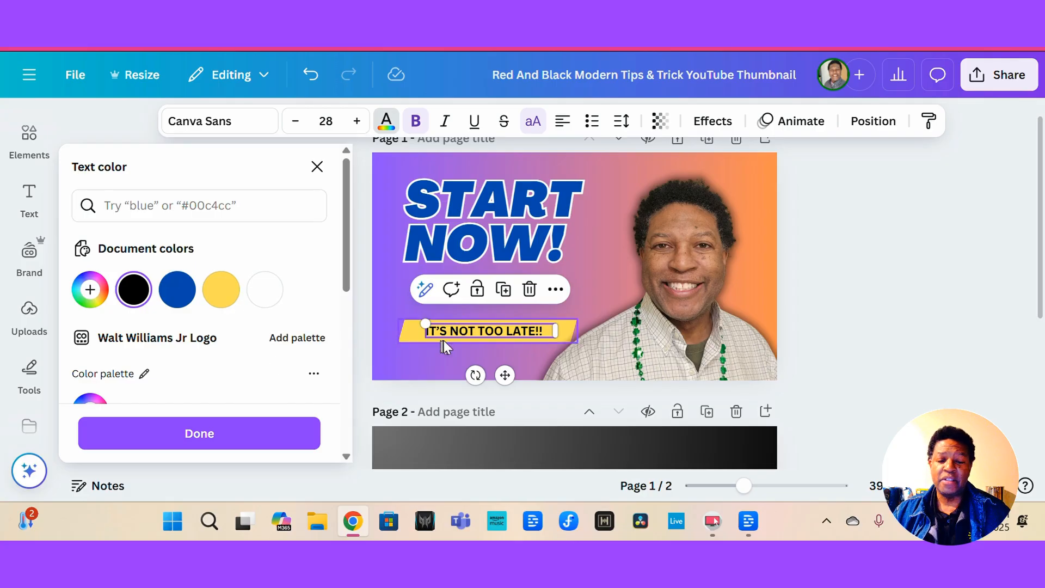
click(316, 168)
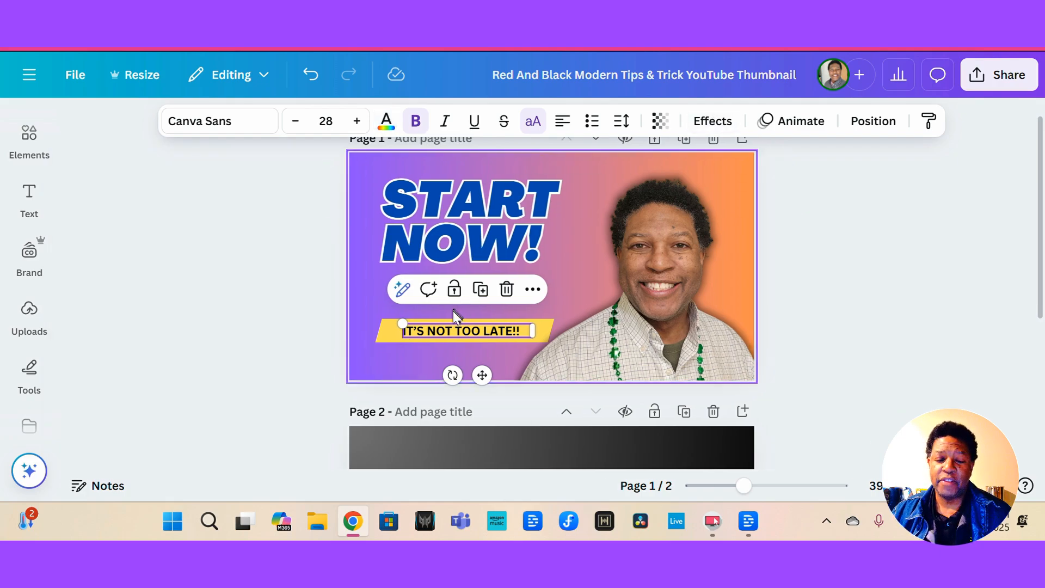
Apply the Lift text effect to the "IT'S NOT TOO LATE!!" subtitle.
click(716, 121)
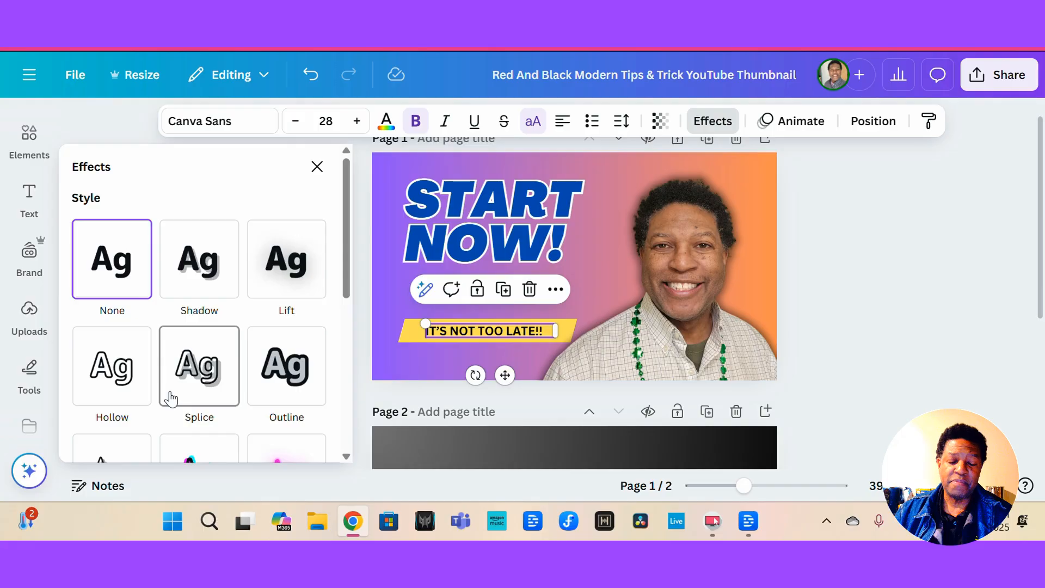
scroll(185, 405, down, 1)
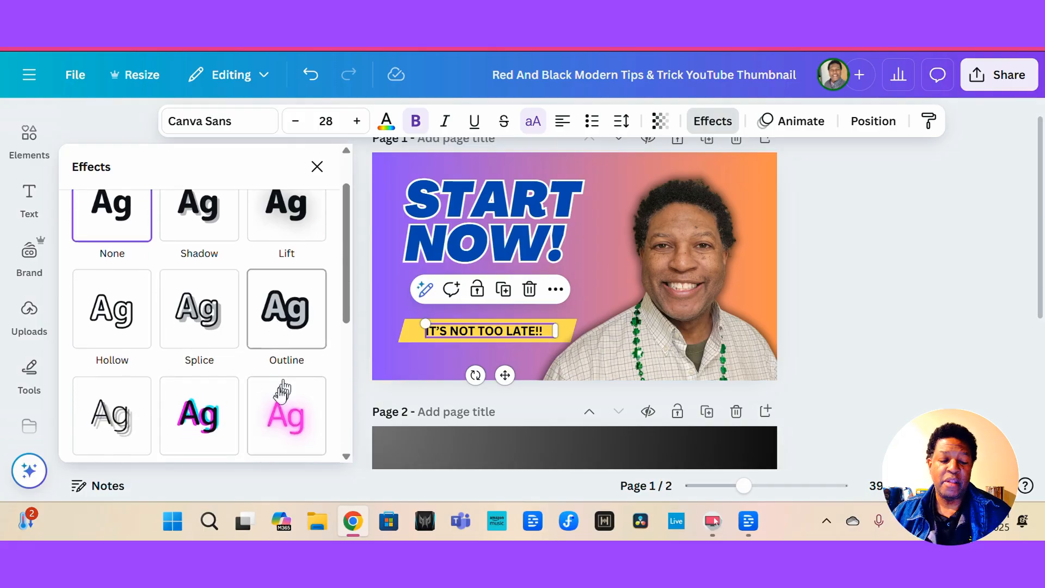
click(311, 227)
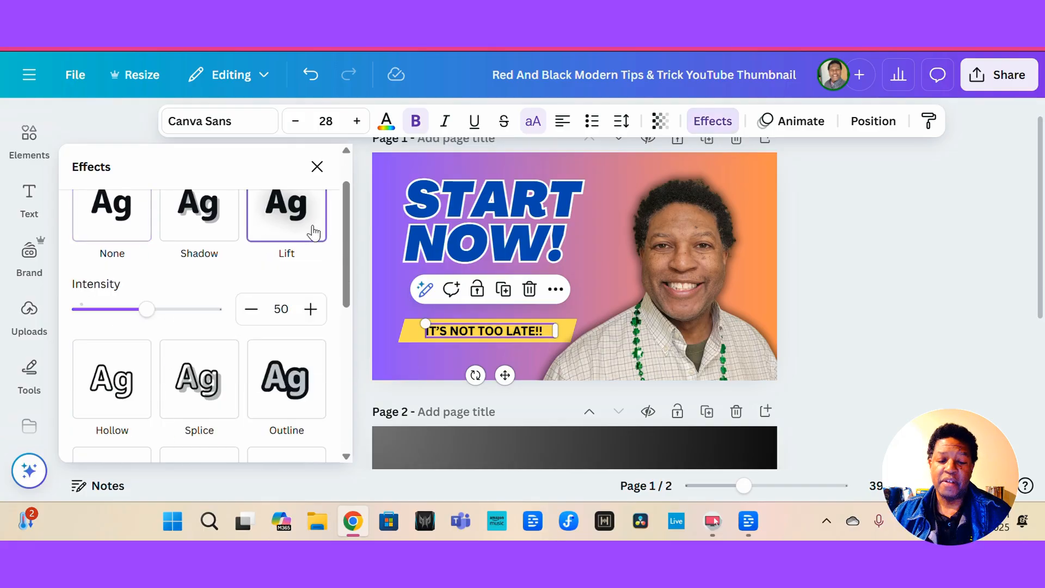
click(369, 303)
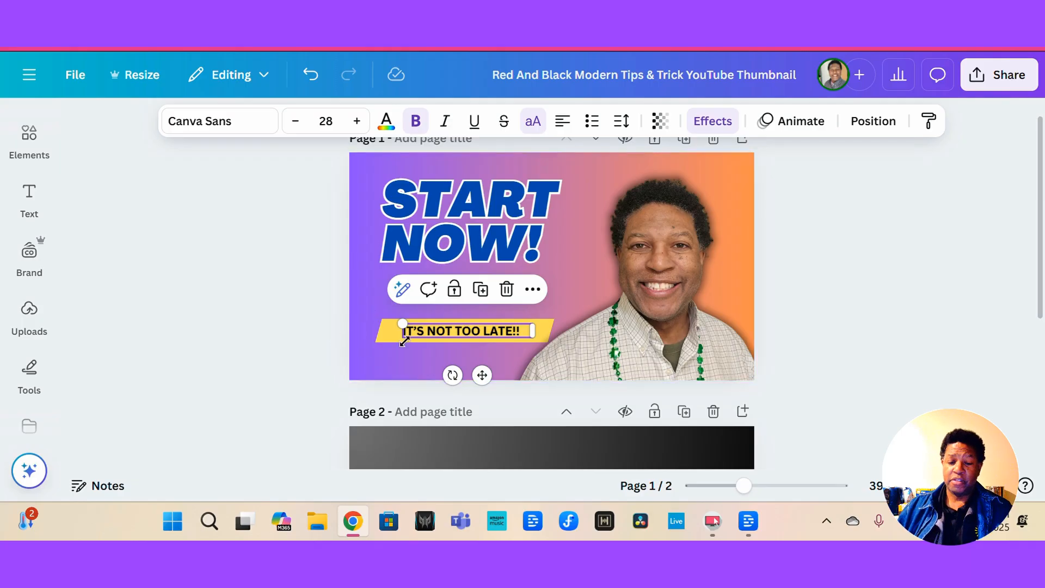
Examine the shape replacement options for the subtitle's yellow banner.
click(385, 333)
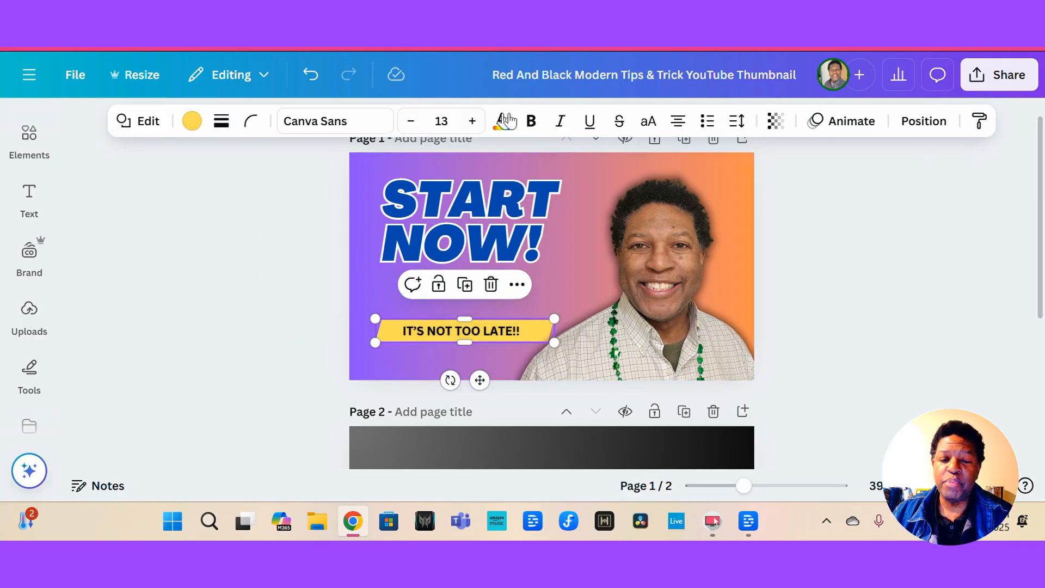
click(142, 124)
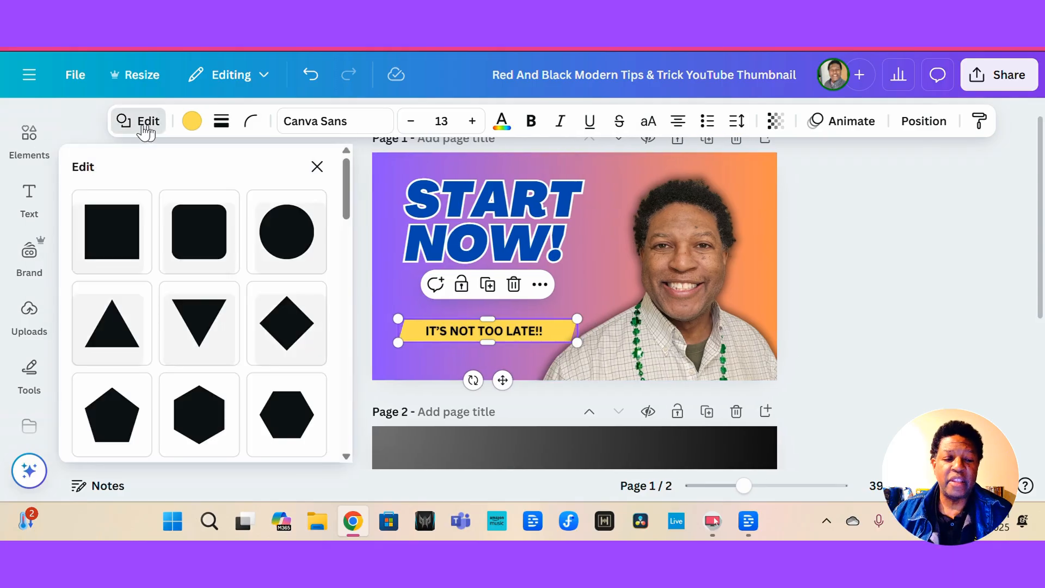
scroll(196, 346, down, 5)
click(316, 166)
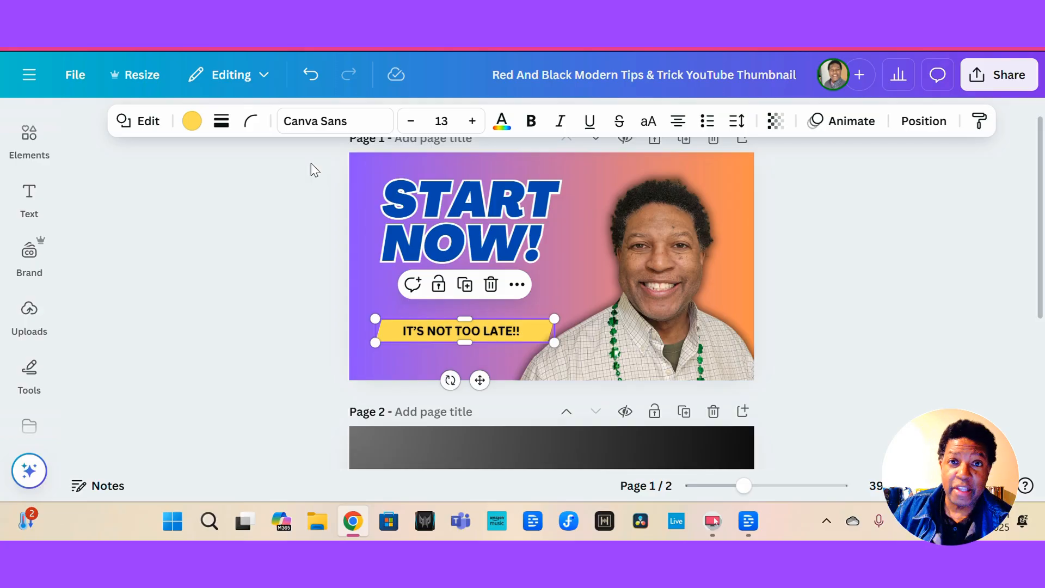
click(377, 315)
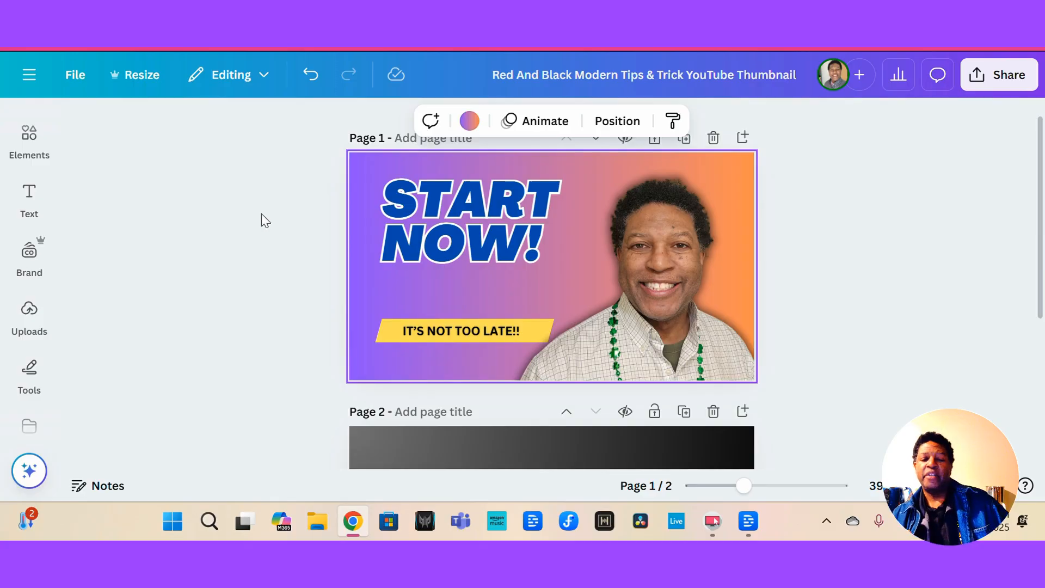
click(438, 243)
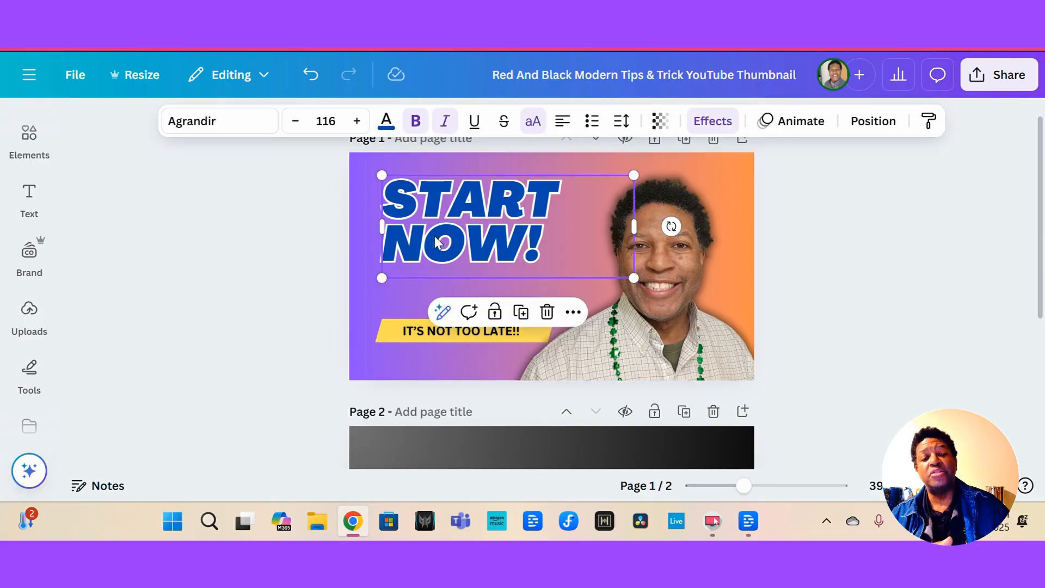
click(418, 335)
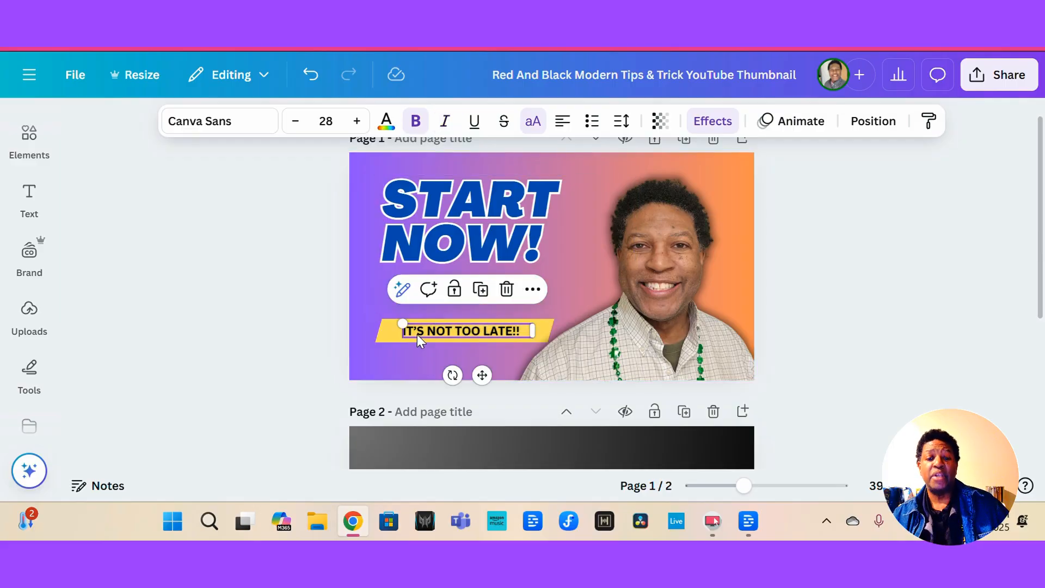
click(334, 309)
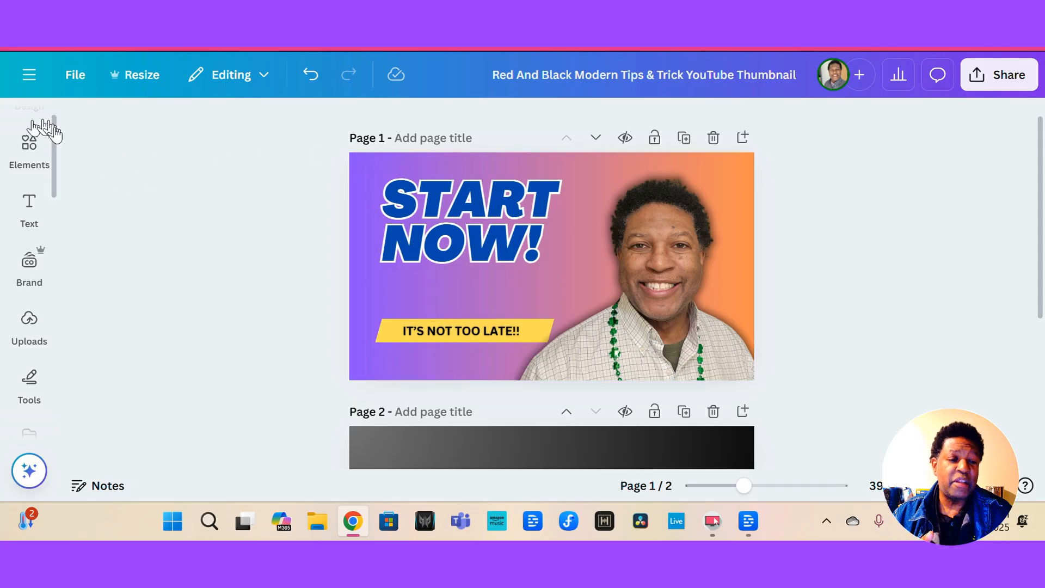
Search the elements library for YouTube logo.
click(32, 139)
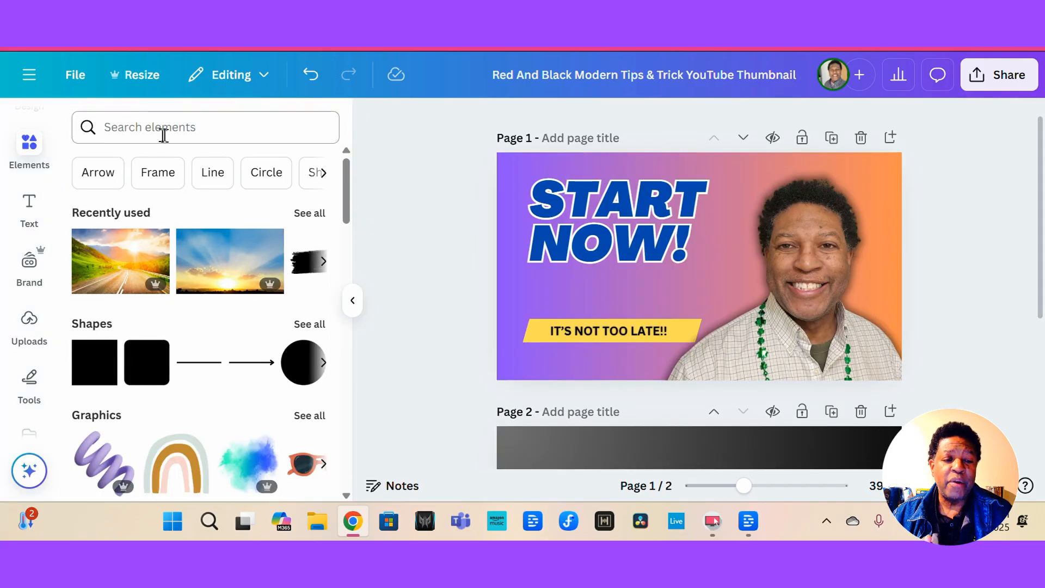
click(163, 135)
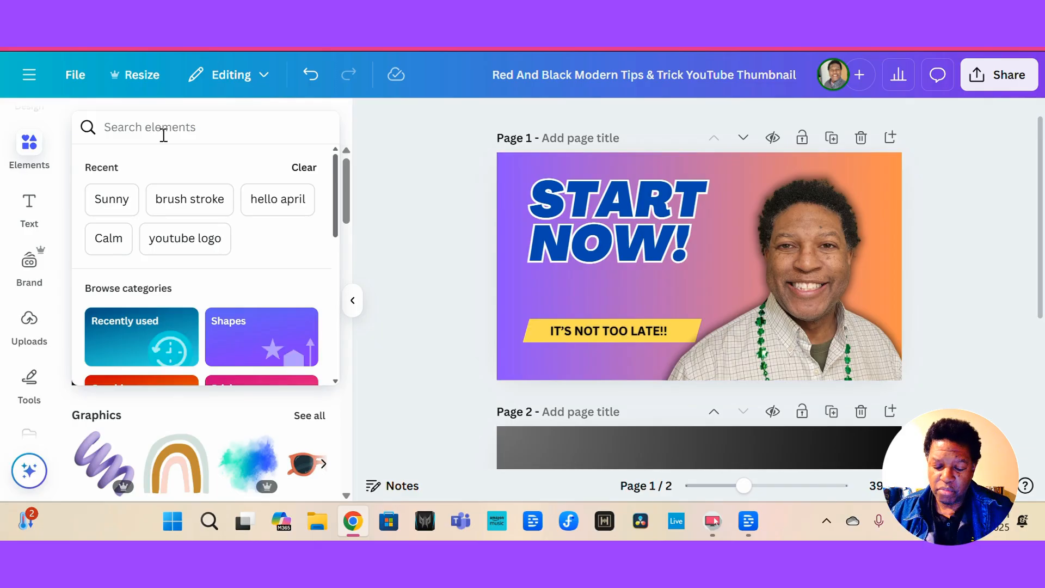
text(YouTube)
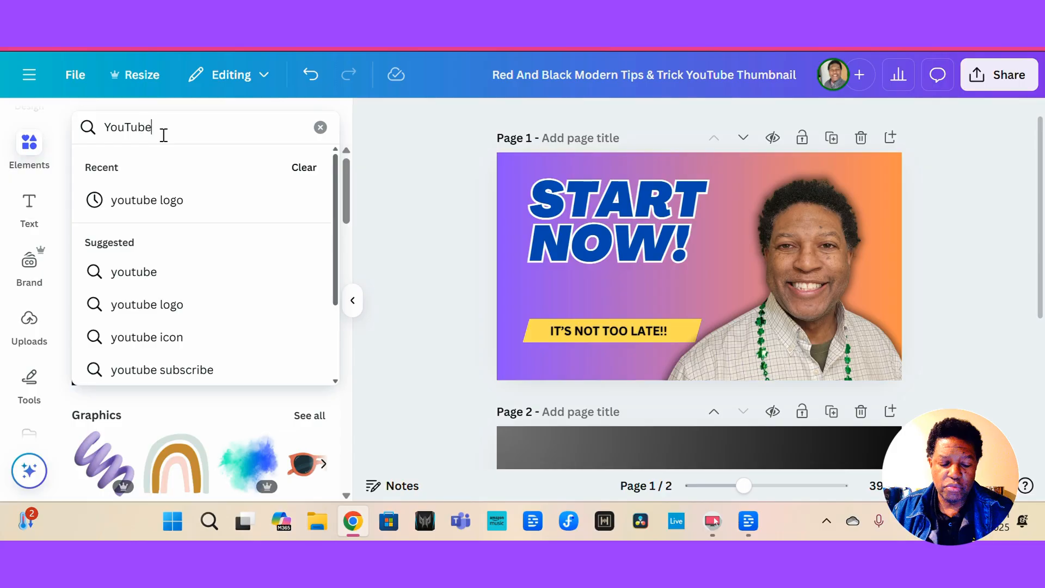
text( logo)
key(Return)
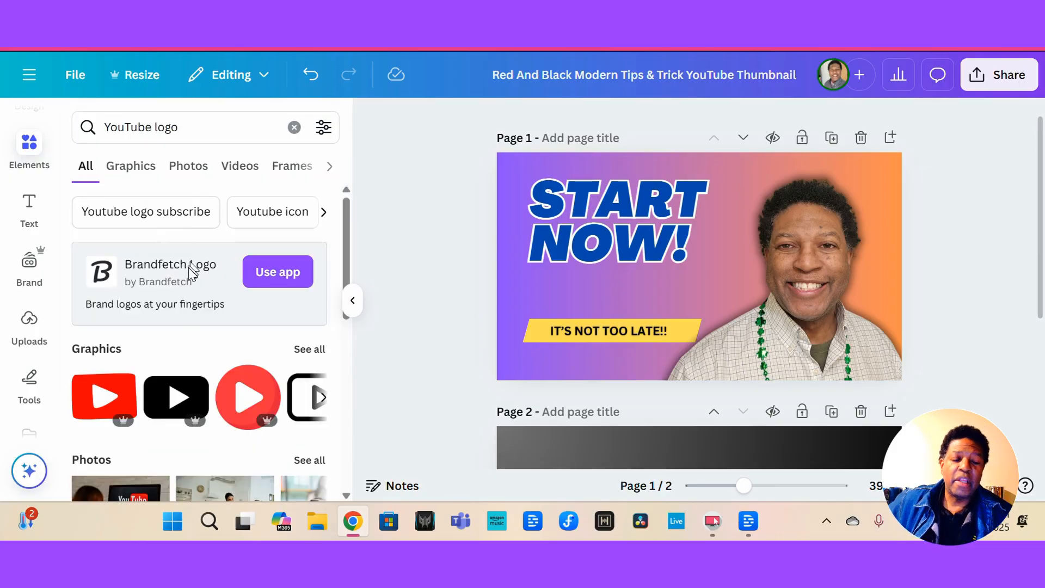
Add the red rounded YouTube logo graphic and shrink it to sit below the title.
scroll(182, 322, down, 8)
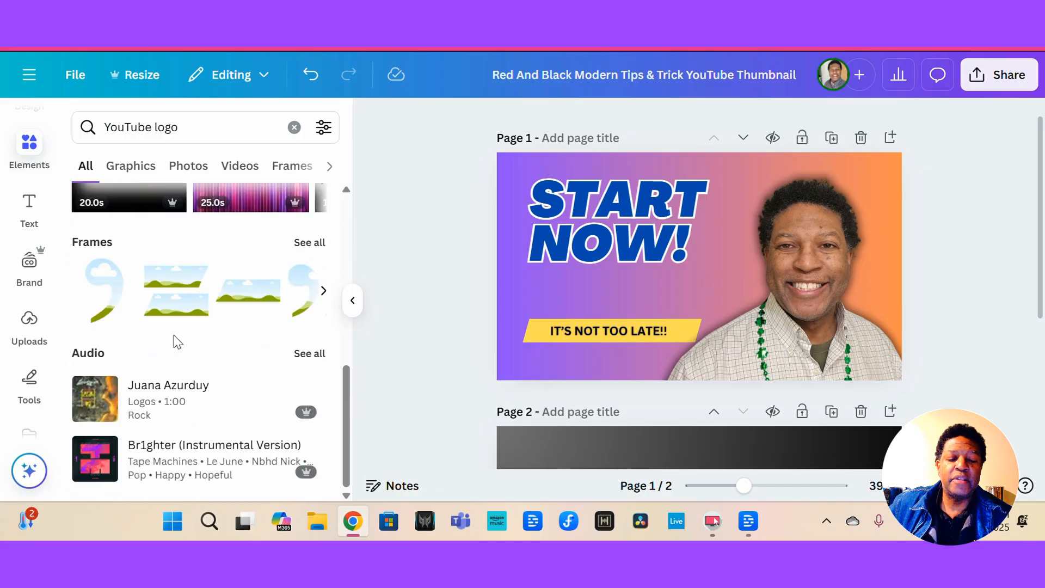
scroll(174, 342, up, 6)
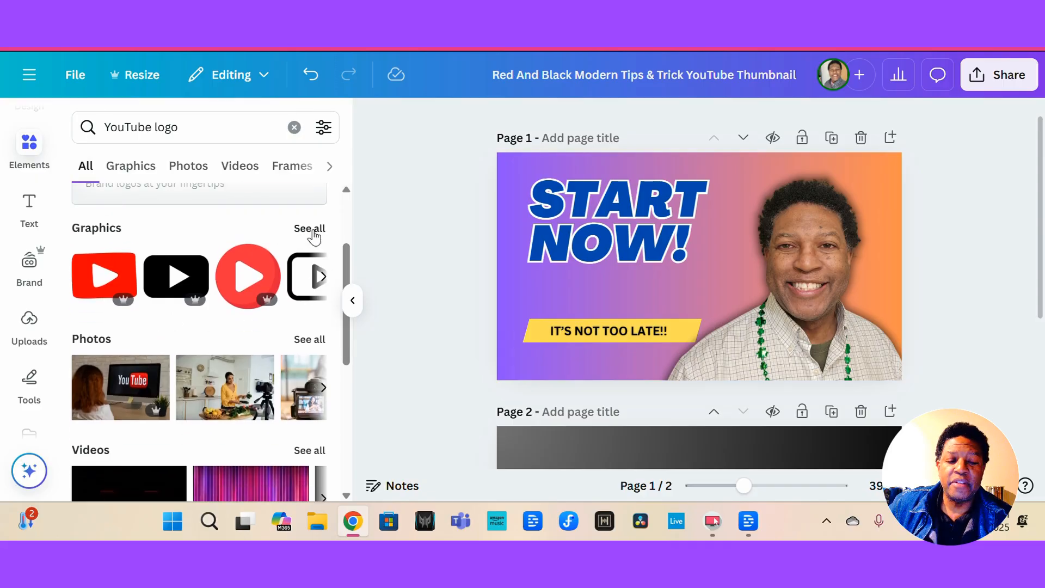
click(312, 229)
scroll(188, 369, down, 5)
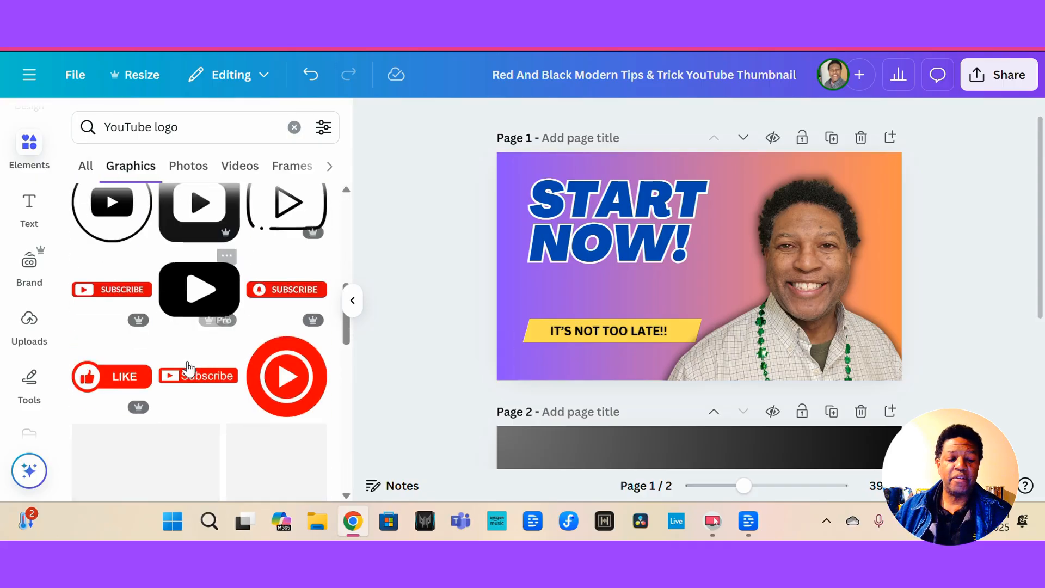
scroll(188, 369, down, 5)
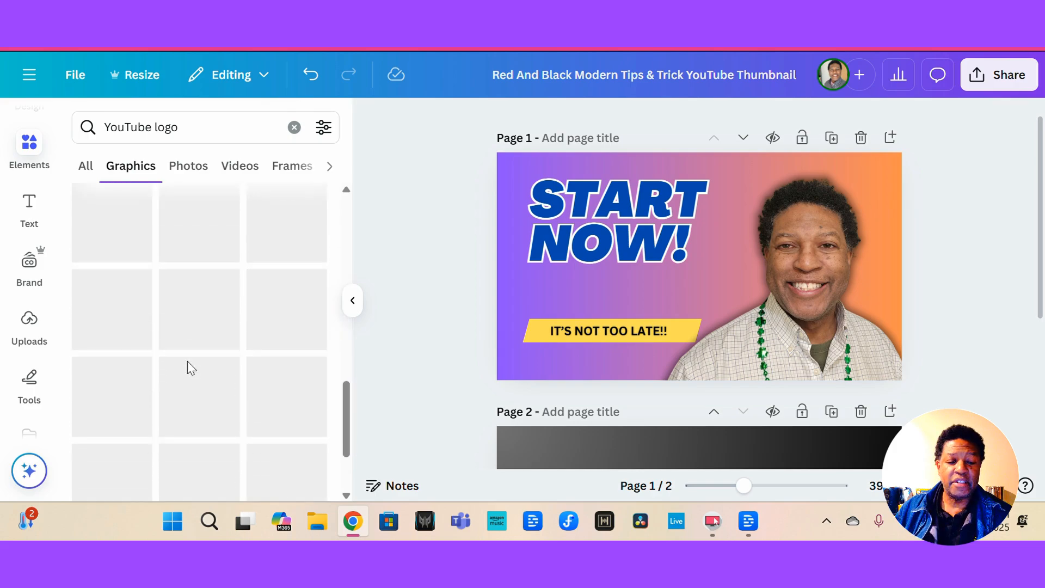
scroll(187, 361, up, 2)
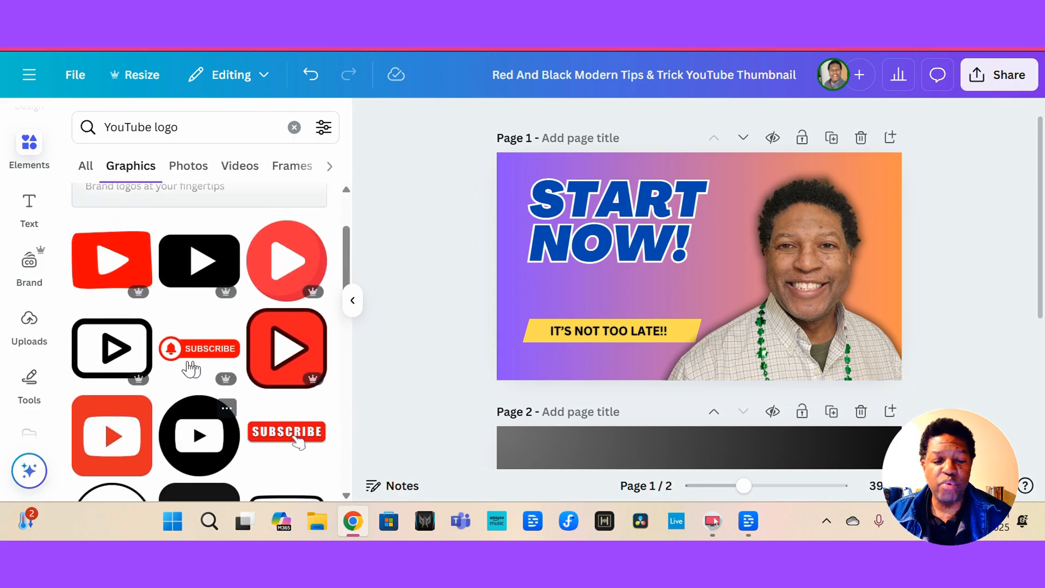
click(111, 437)
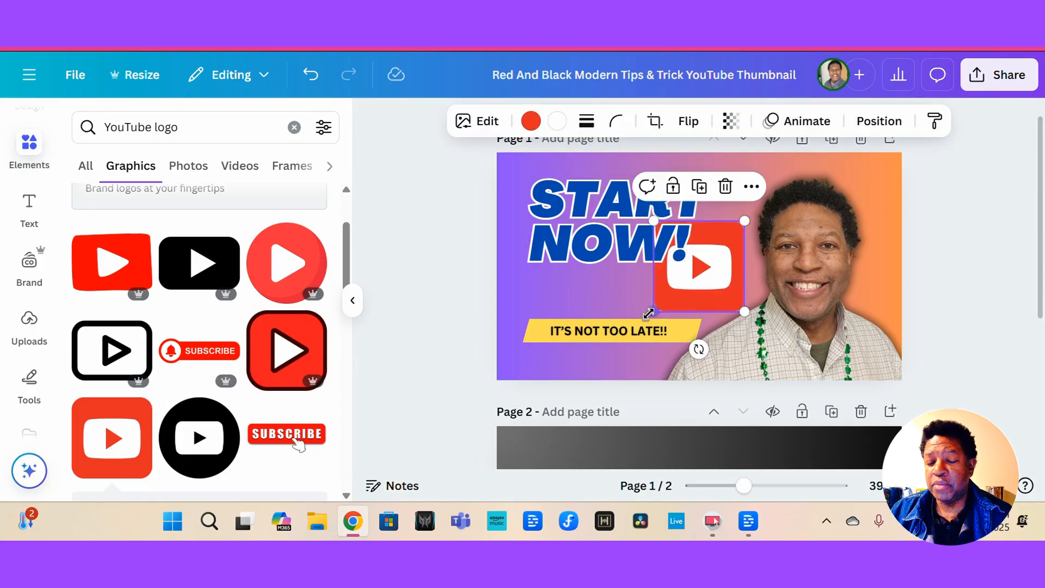
drag(653, 310, 602, 278)
click(548, 288)
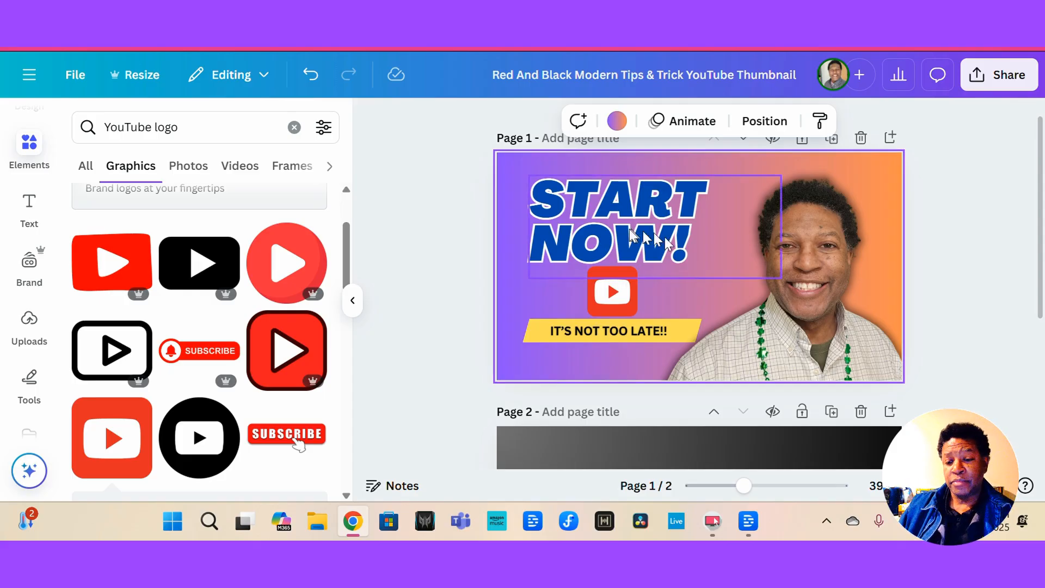
Nudge the START NOW! title up slightly.
click(609, 220)
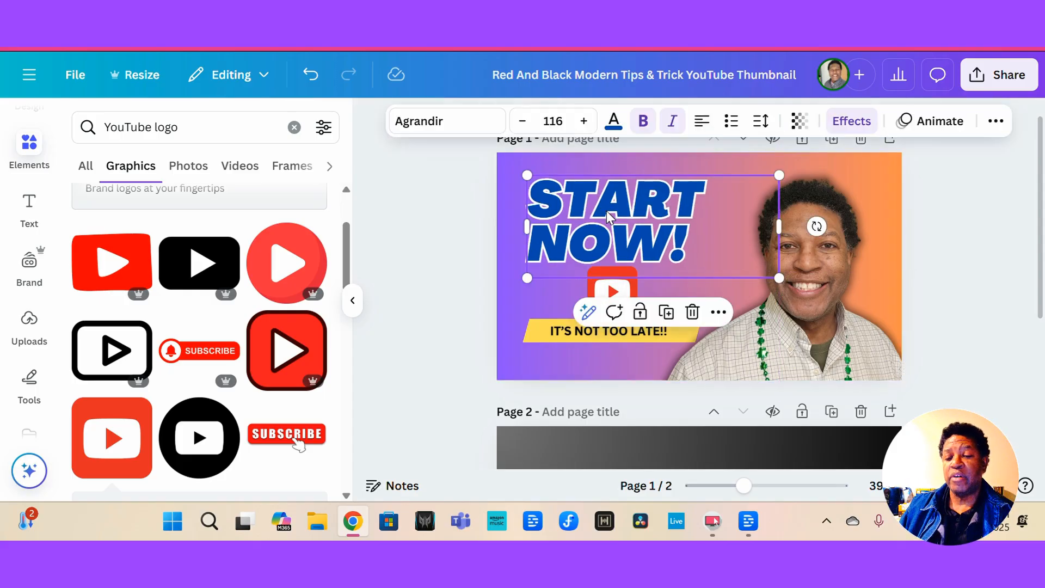
drag(610, 218, 608, 212)
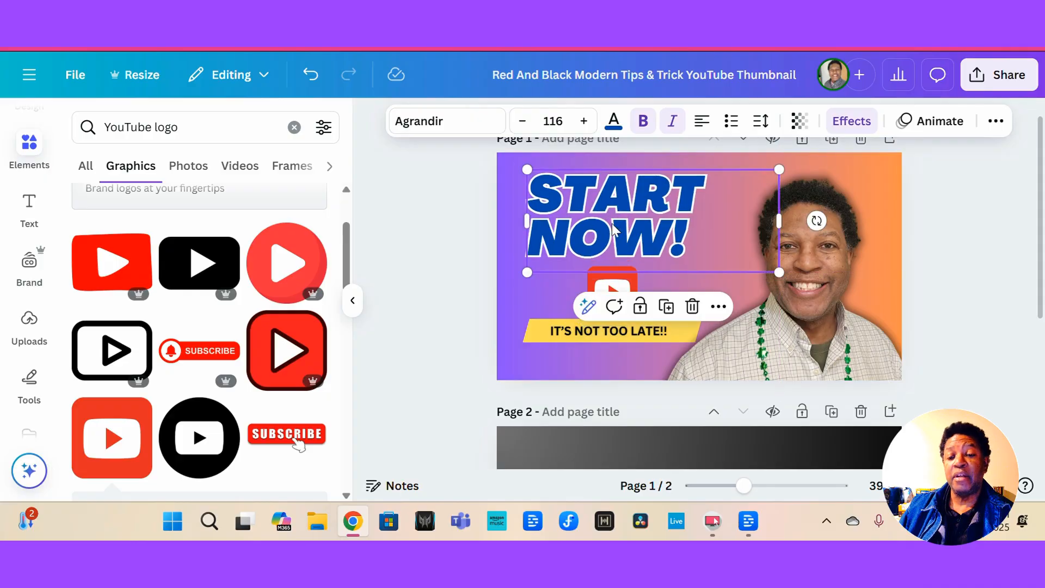
click(515, 296)
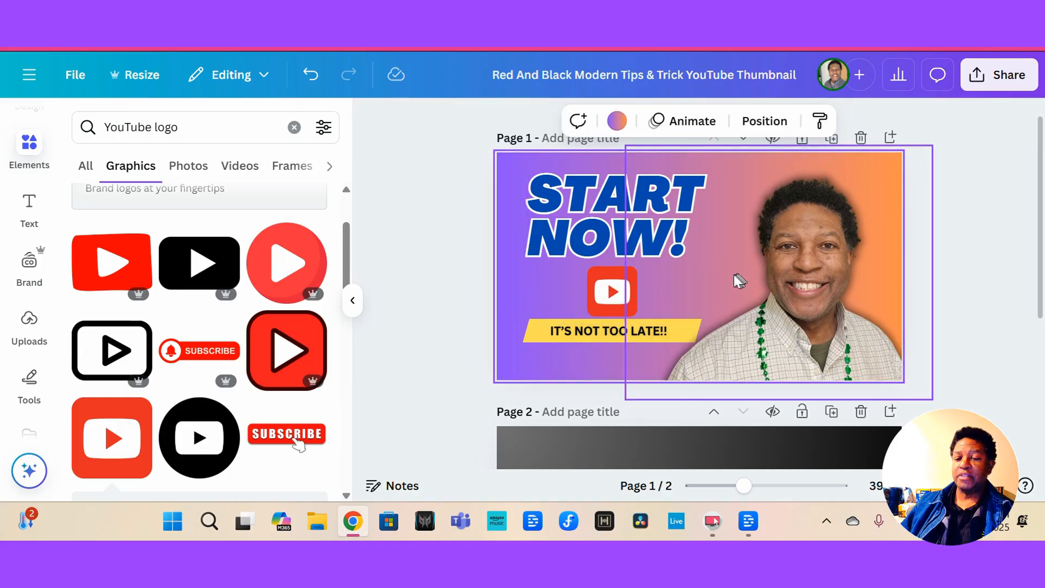
click(947, 255)
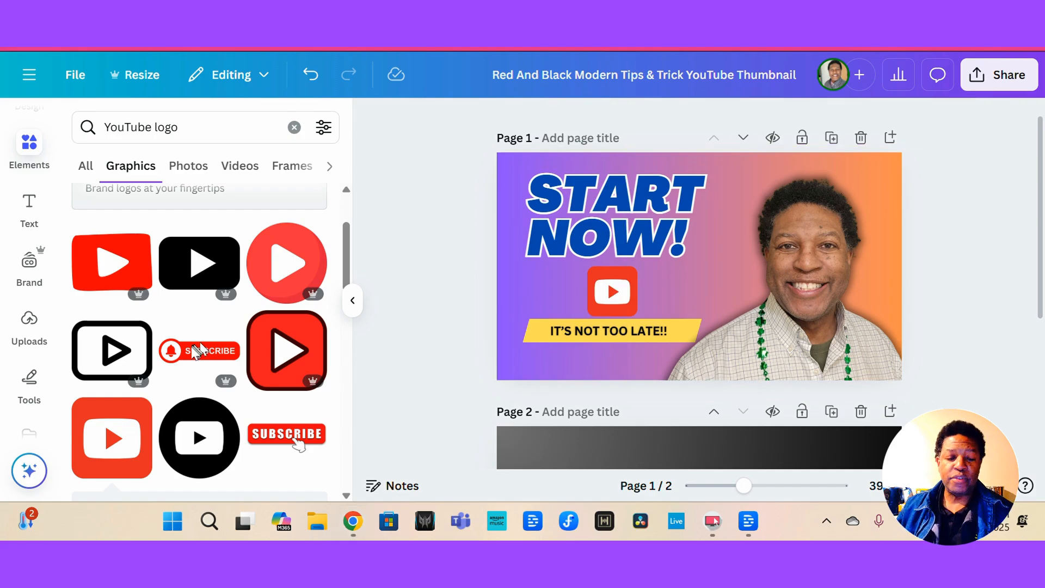
click(109, 358)
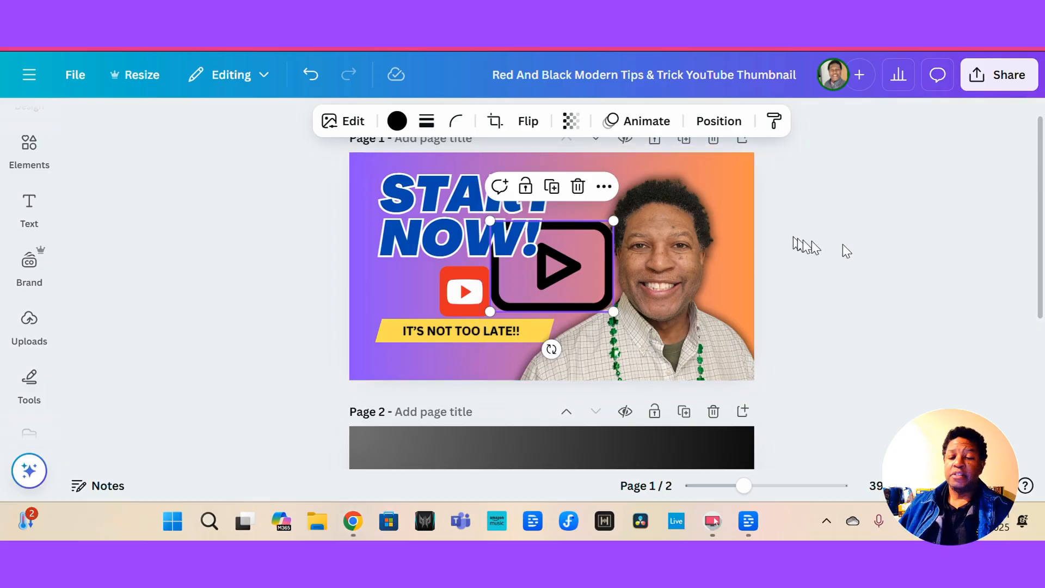
click(885, 245)
click(572, 247)
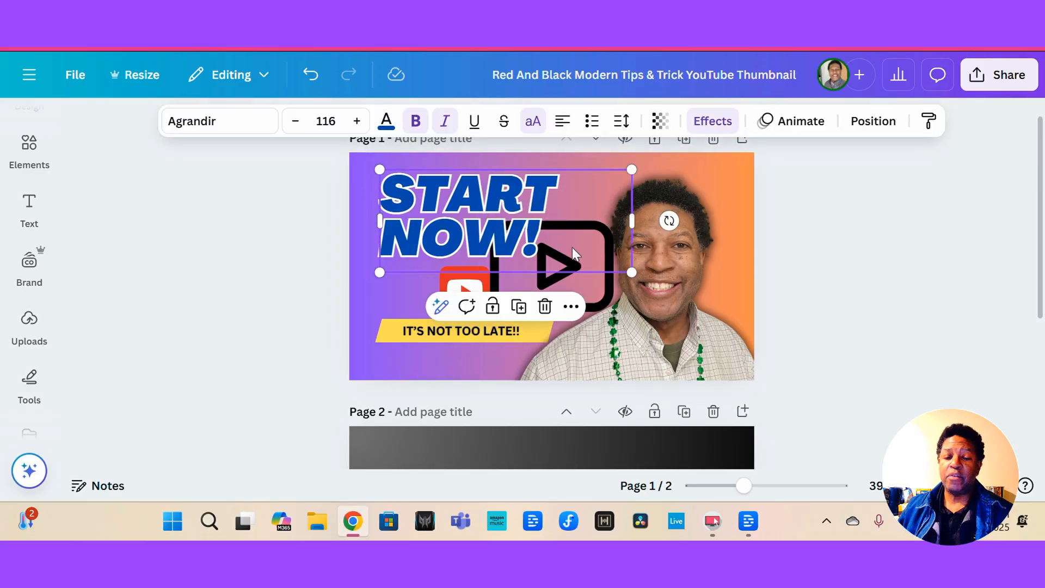
click(575, 276)
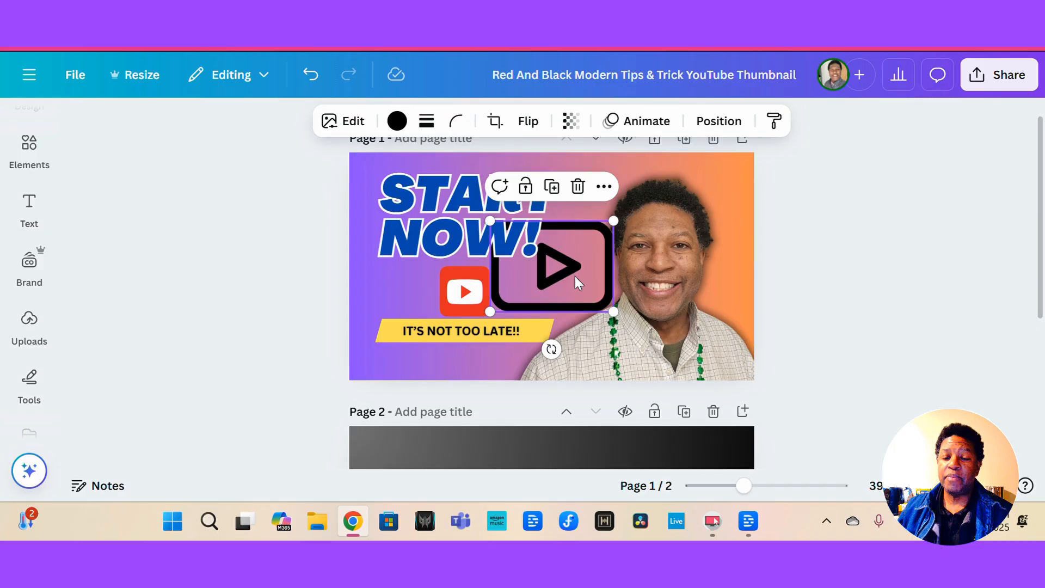
click(578, 186)
Nudge the START NOW! title right and tilt it slightly counterclockwise.
click(462, 233)
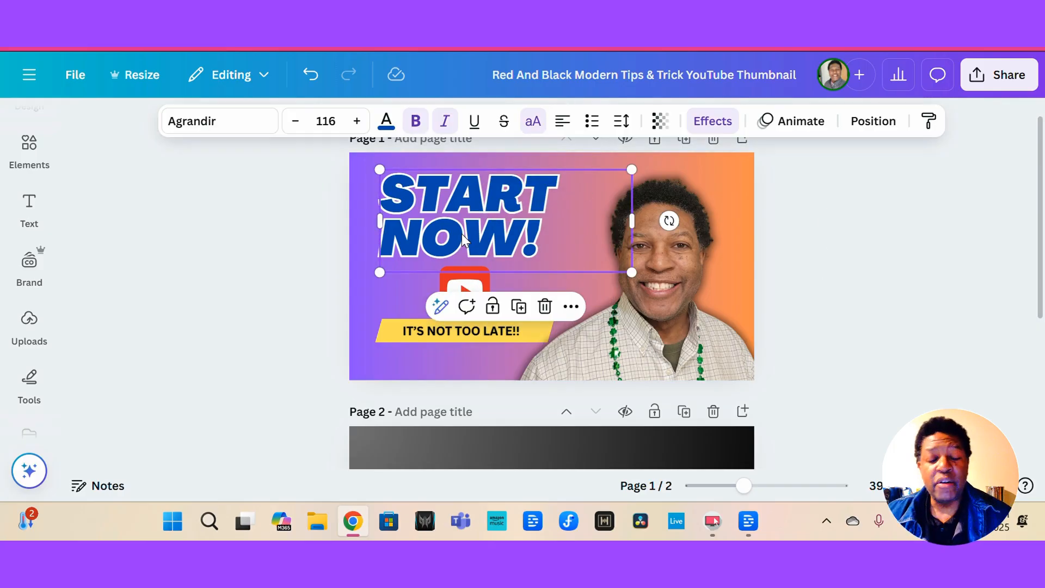
drag(462, 233, 468, 234)
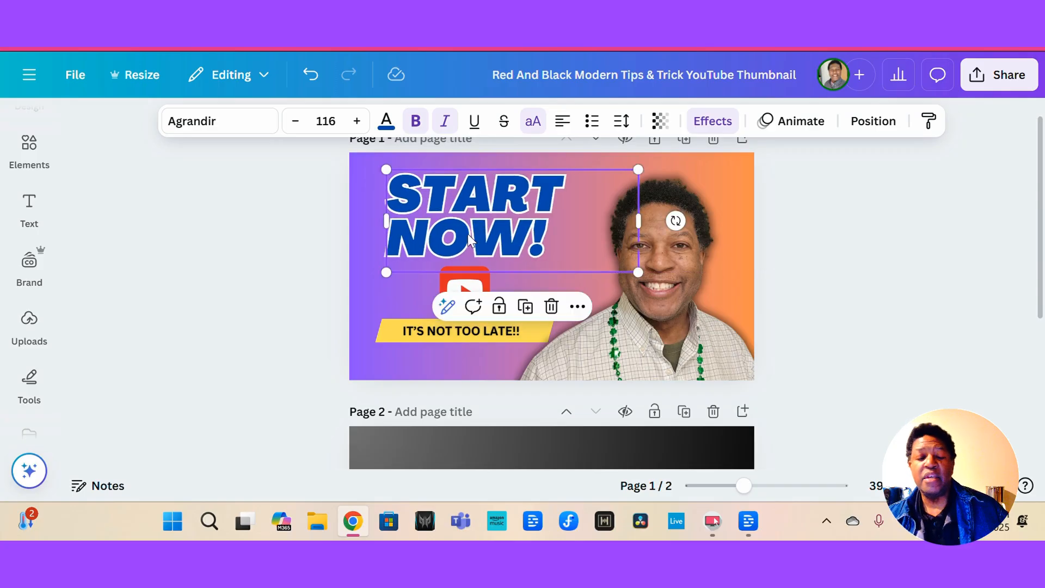
click(377, 291)
click(405, 260)
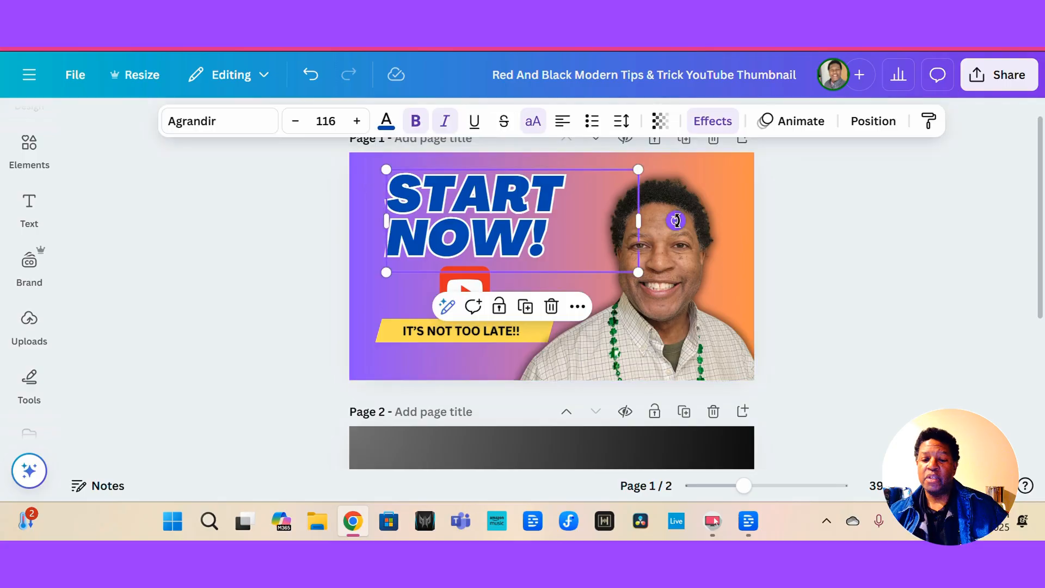
drag(676, 220, 674, 193)
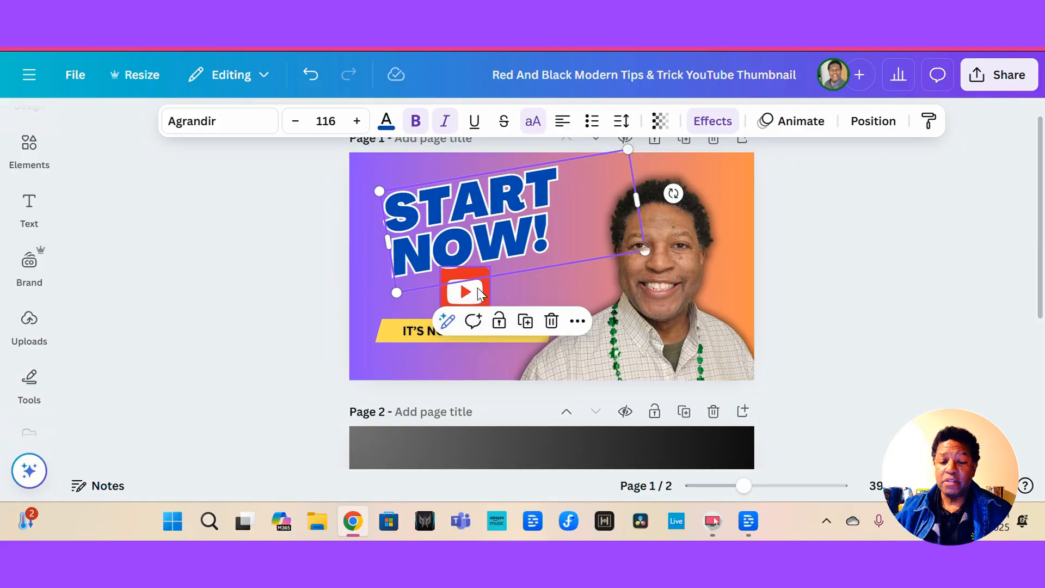
Move the YouTube logo right so it sits centred above the subtitle banner.
drag(479, 293, 512, 294)
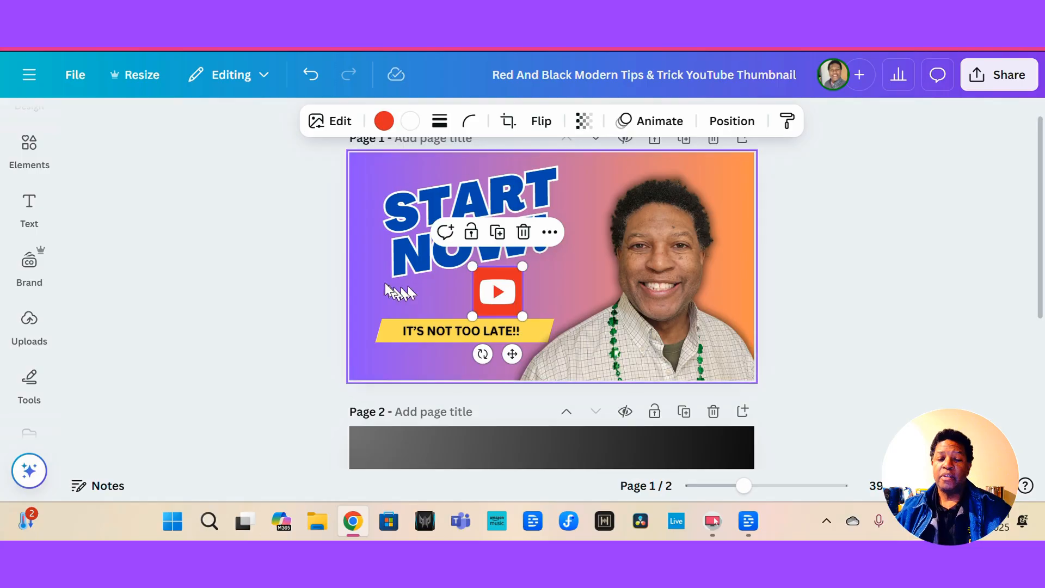
click(932, 269)
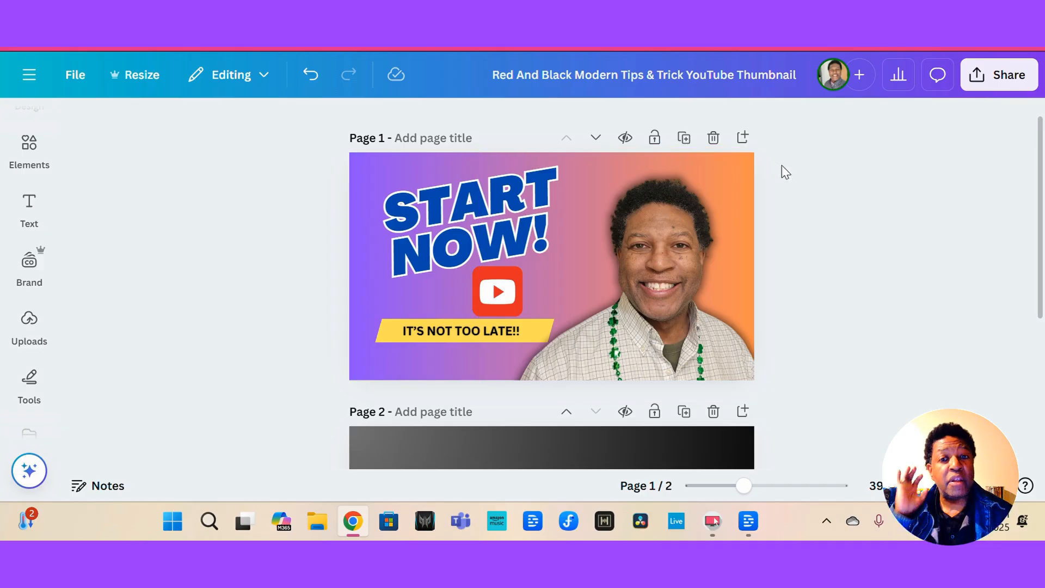
Duplicate the first thumbnail page.
click(558, 289)
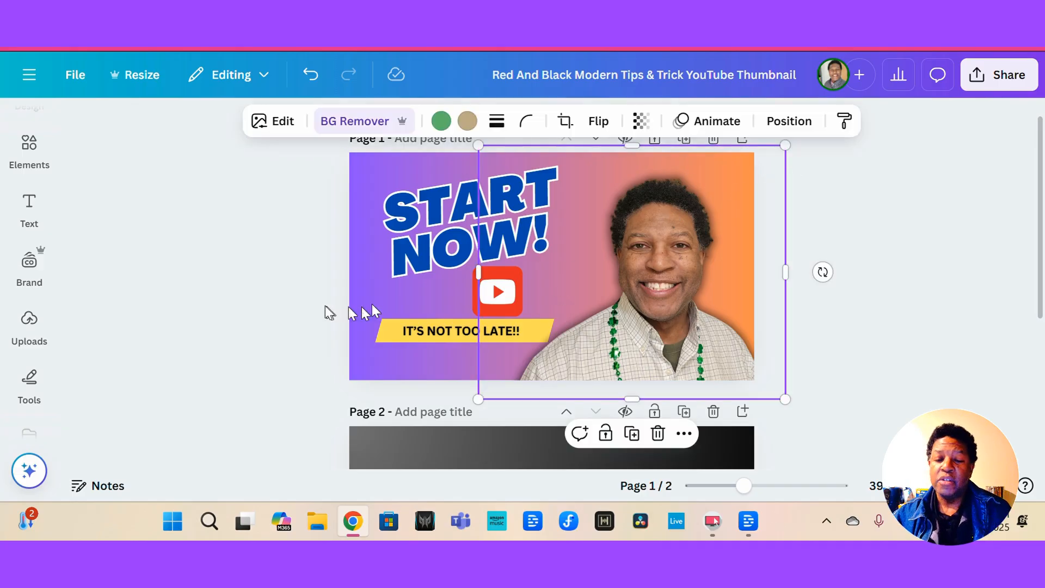
click(353, 183)
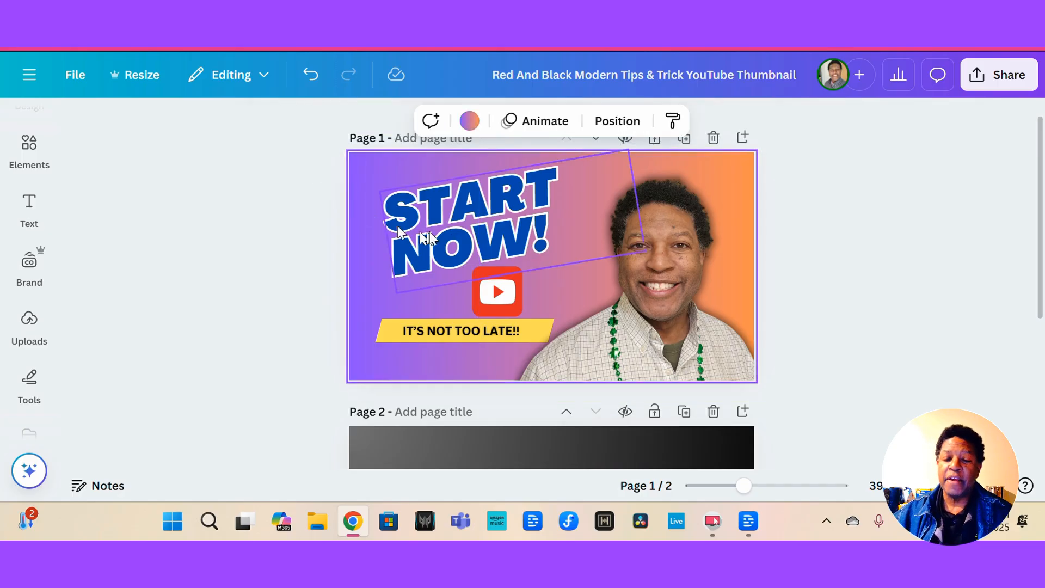
click(684, 139)
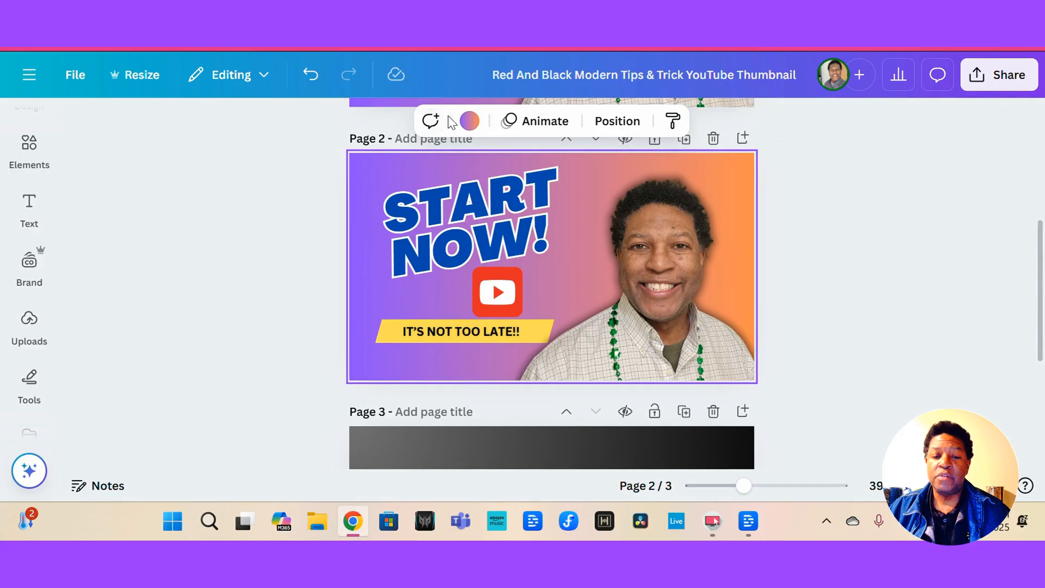
Change the duplicate page's background to the dark grey-to-black circular gradient.
click(469, 121)
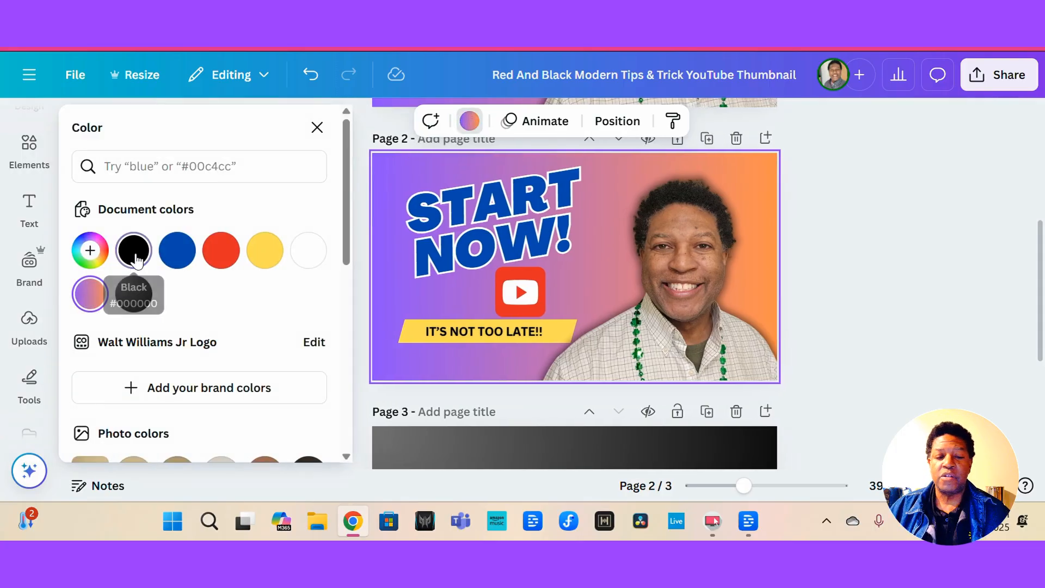
click(133, 250)
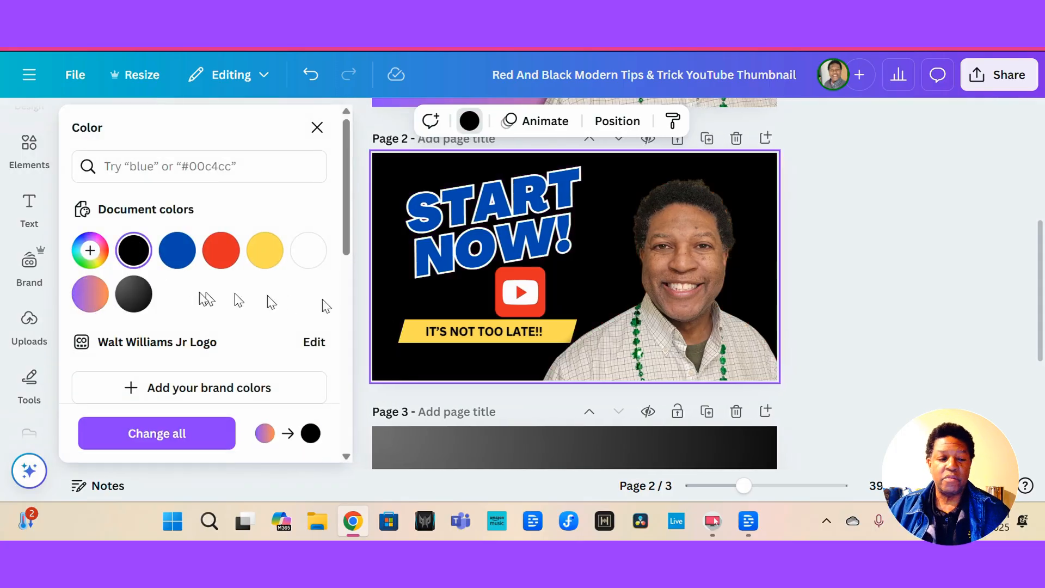
click(134, 294)
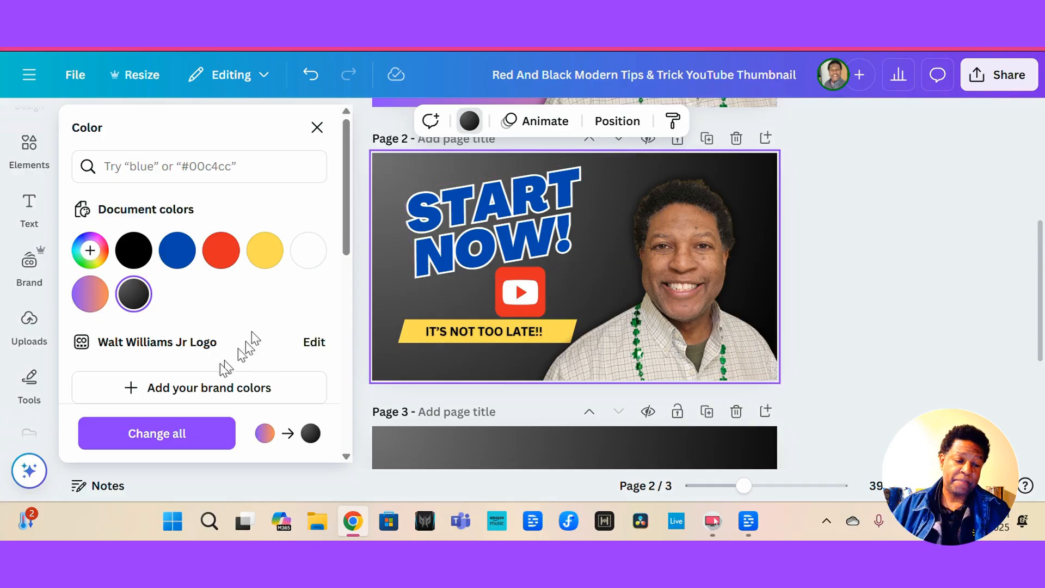
Apply the Shadows glow effect to the headshot on the second page.
click(668, 245)
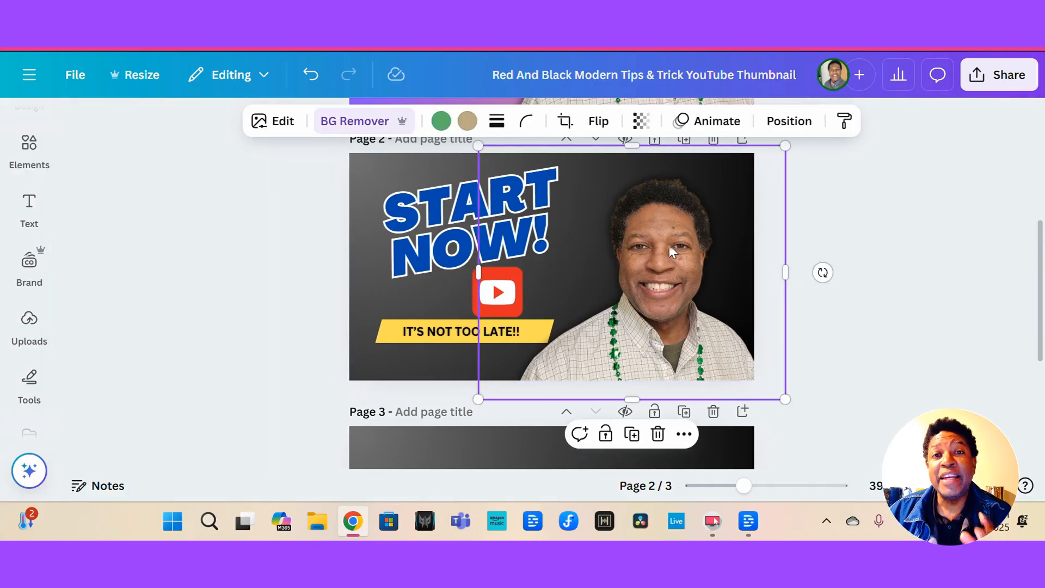
click(272, 120)
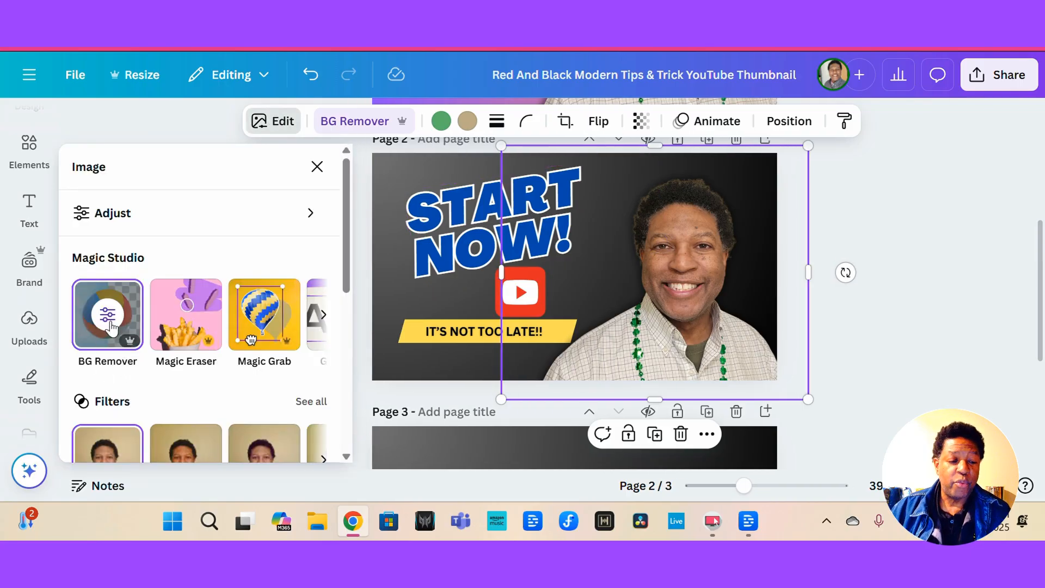
scroll(108, 408, down, 3)
scroll(107, 412, down, 2)
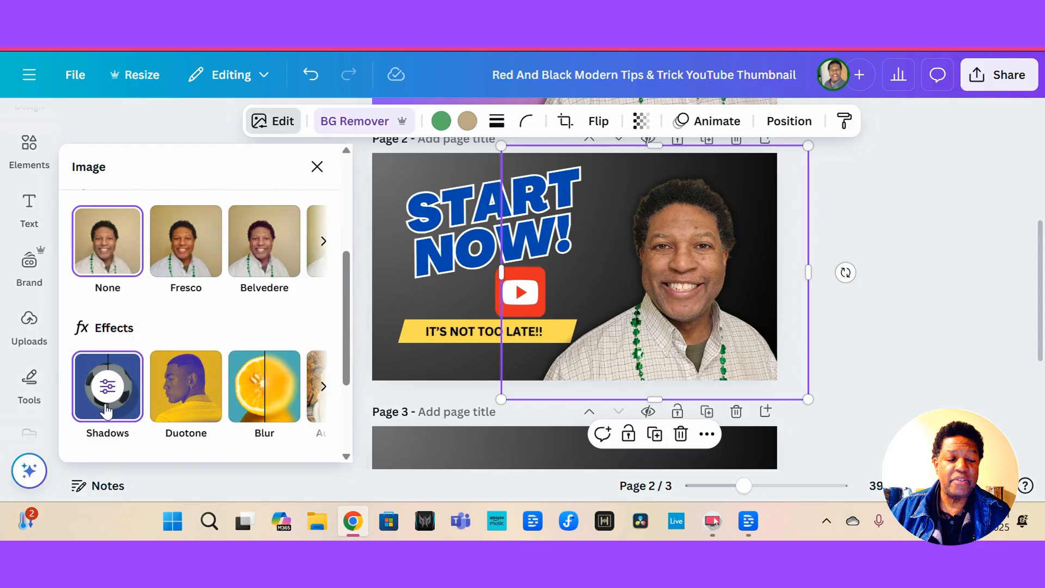
click(107, 387)
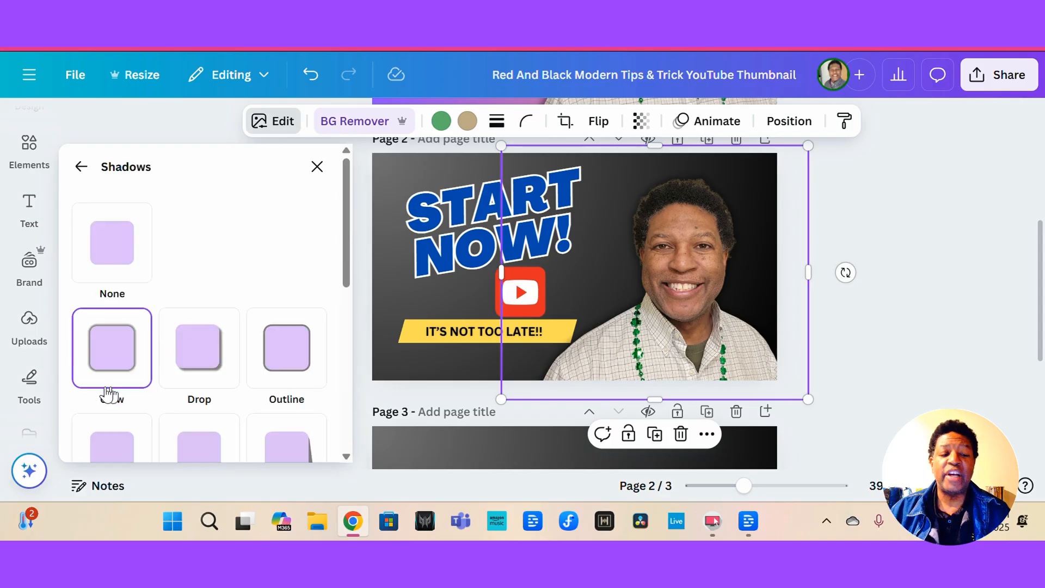
Set the headshot glow colour to white and its intensity to 76.
scroll(108, 388, down, 5)
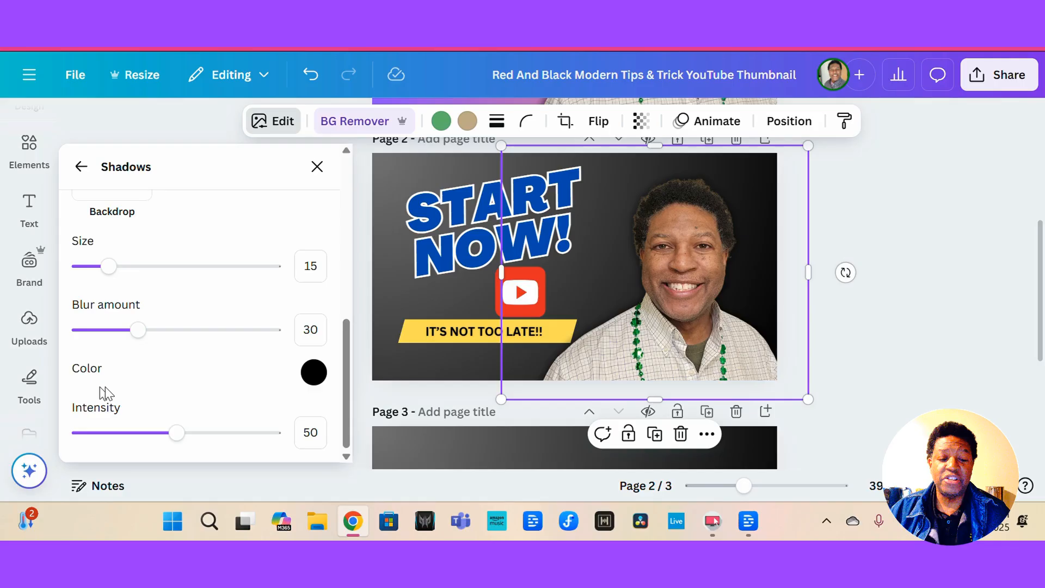
click(314, 372)
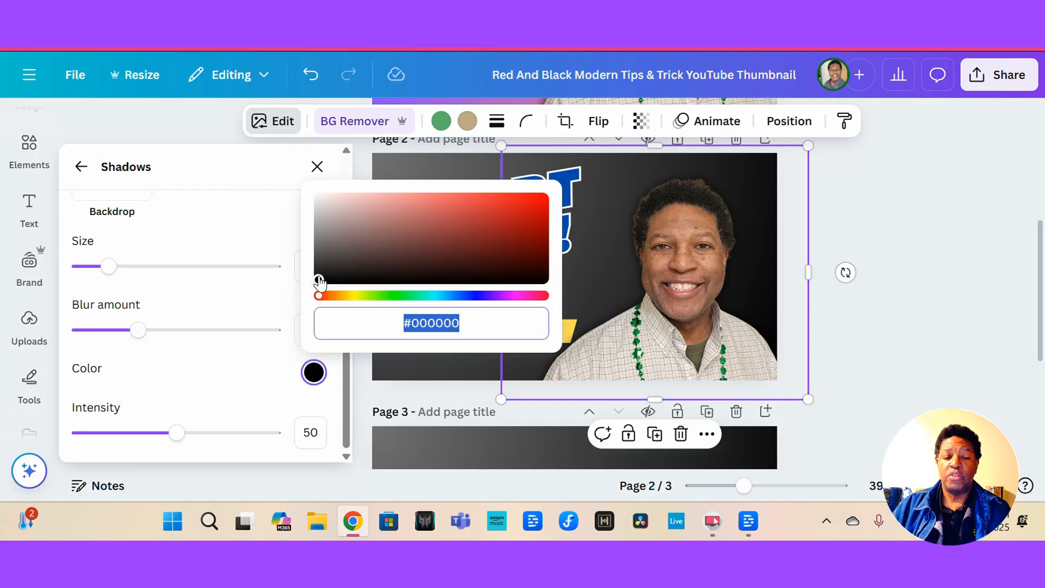
drag(319, 280, 328, 206)
drag(334, 158, 252, 164)
click(585, 266)
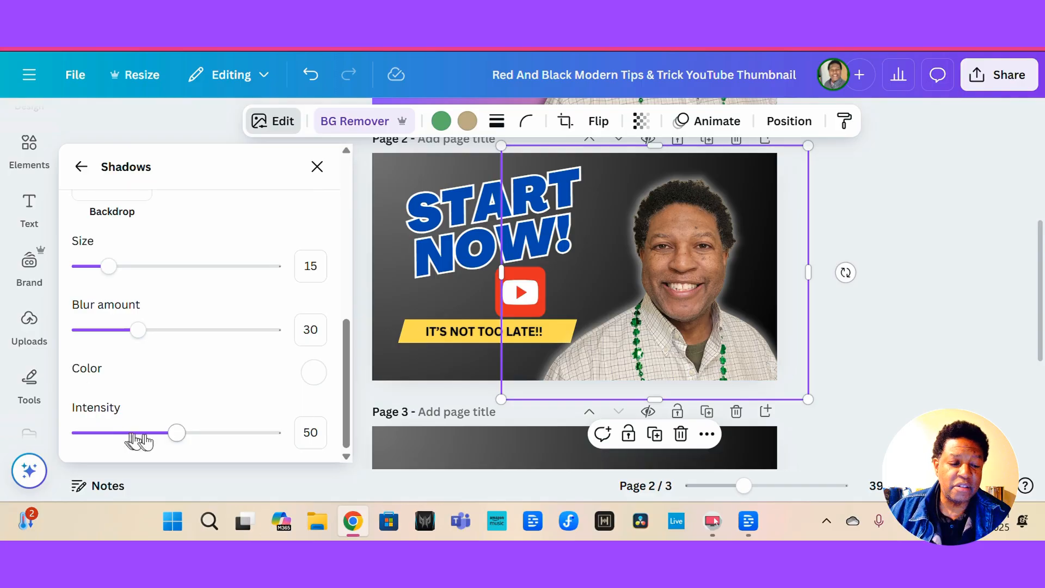
drag(182, 433, 227, 434)
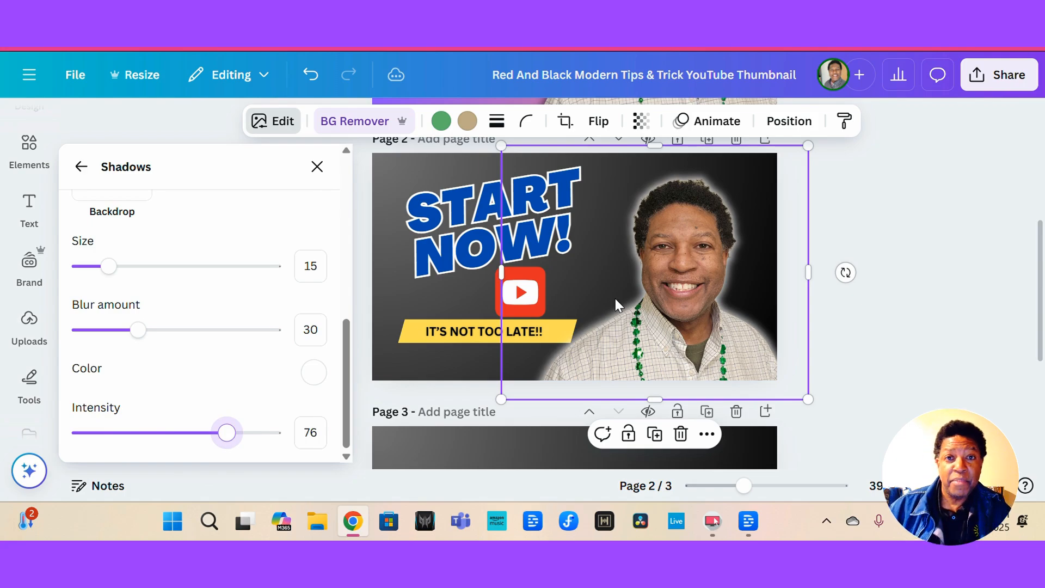
Stretch the title box so START NOW! fits on one line and resize it to 105.
click(567, 245)
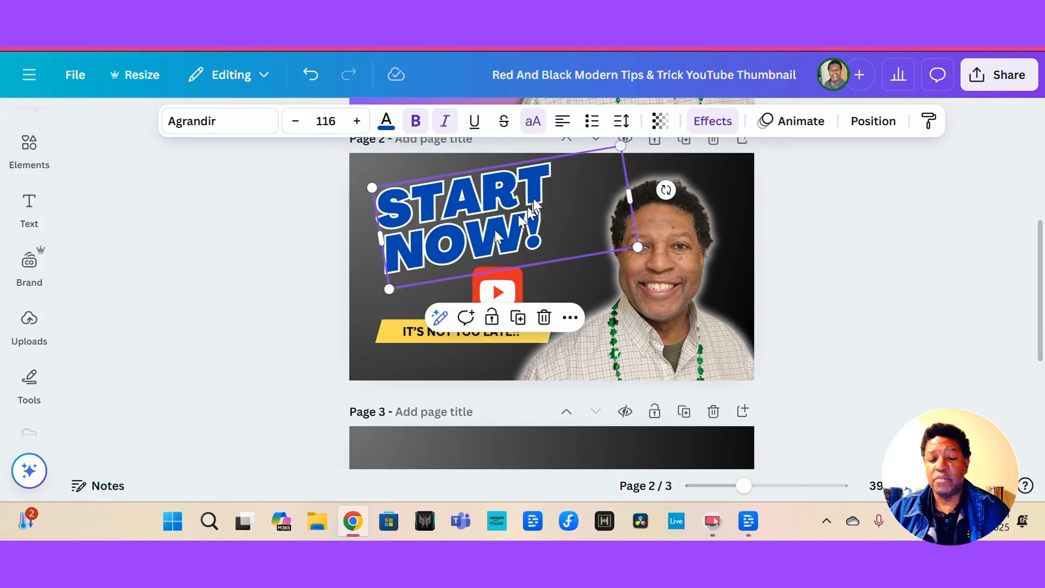
double_click(439, 198)
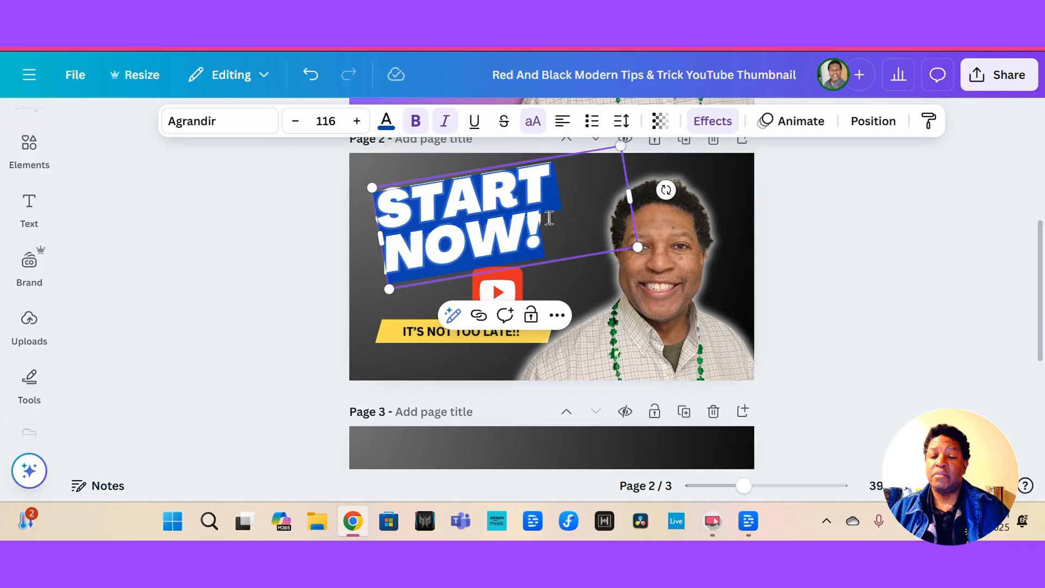
drag(629, 197, 754, 184)
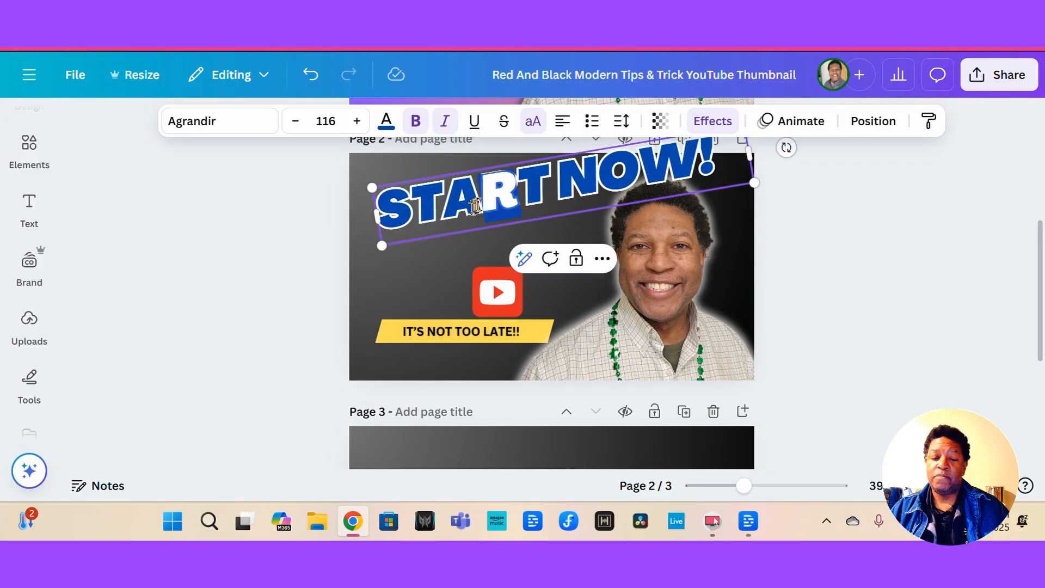
drag(466, 200, 441, 222)
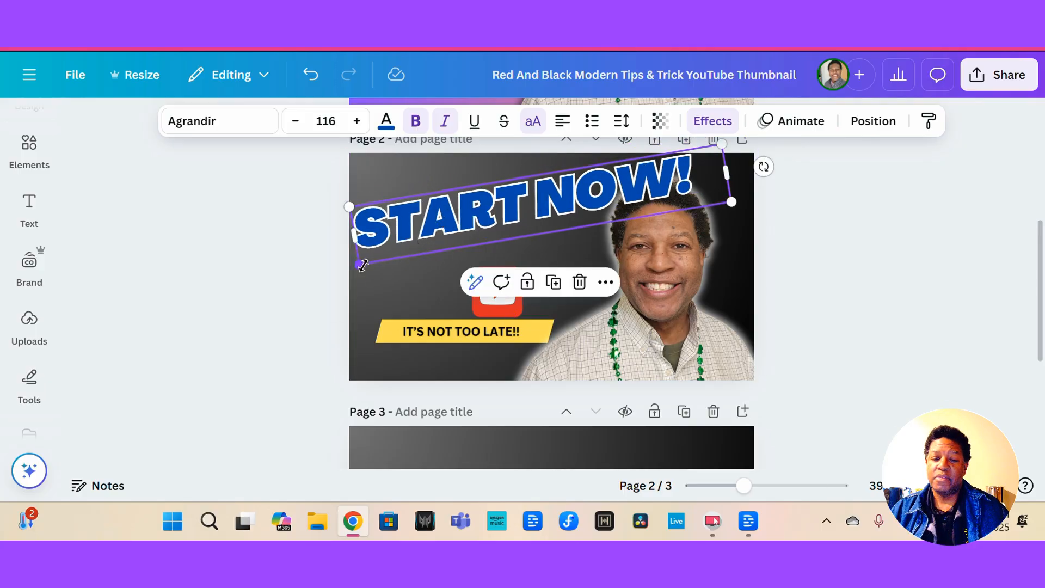
drag(363, 265, 395, 253)
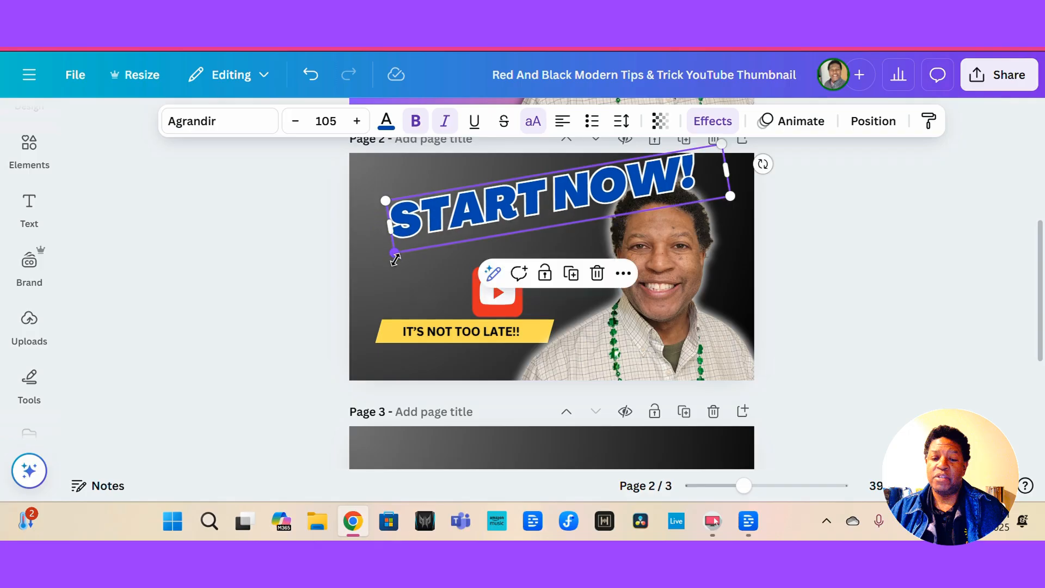
click(545, 199)
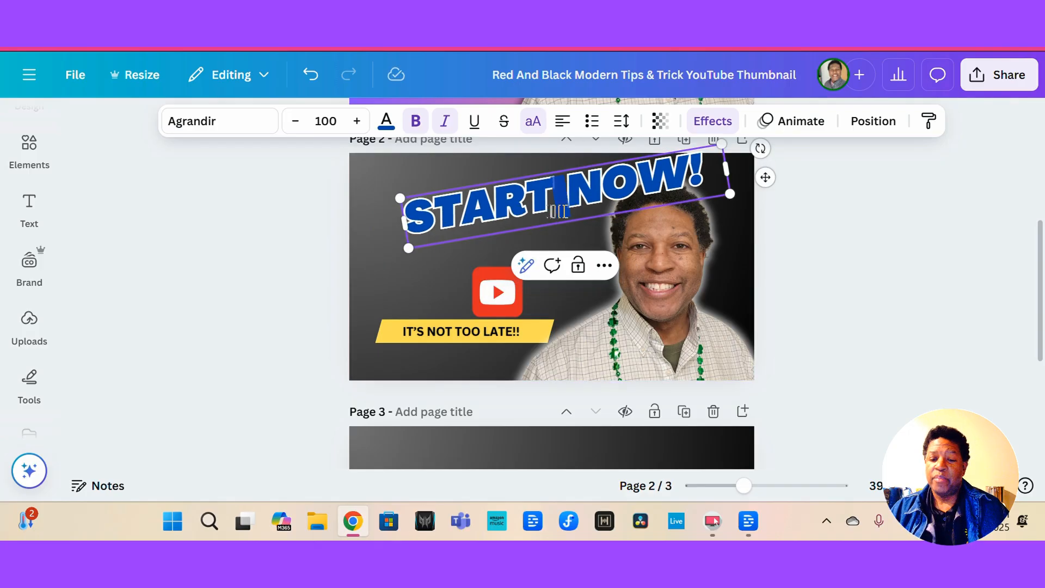
drag(564, 206, 522, 216)
Shrink the title to 94.7 and reposition it along the top of the page.
click(544, 250)
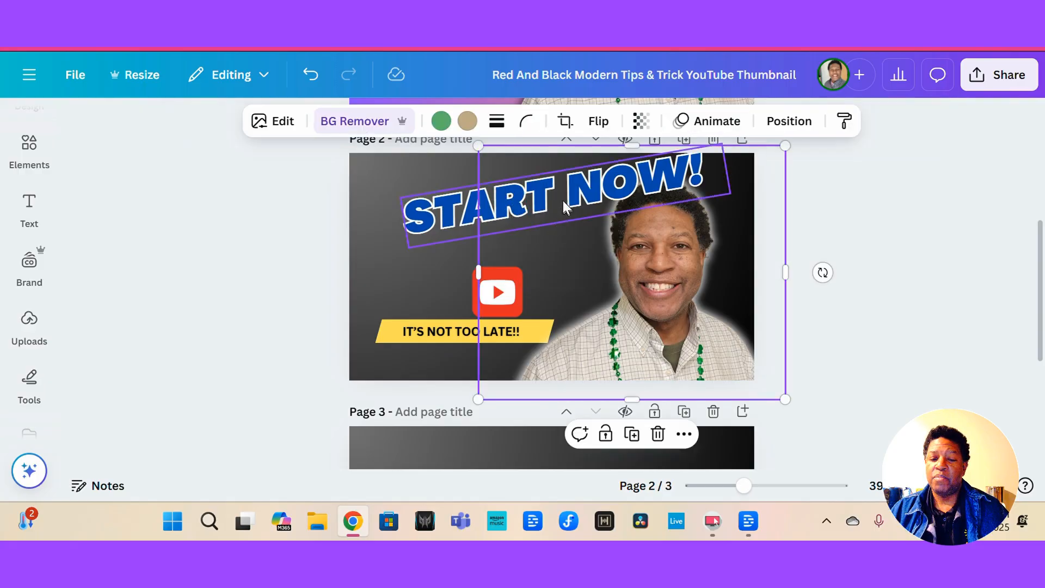
drag(555, 200, 507, 198)
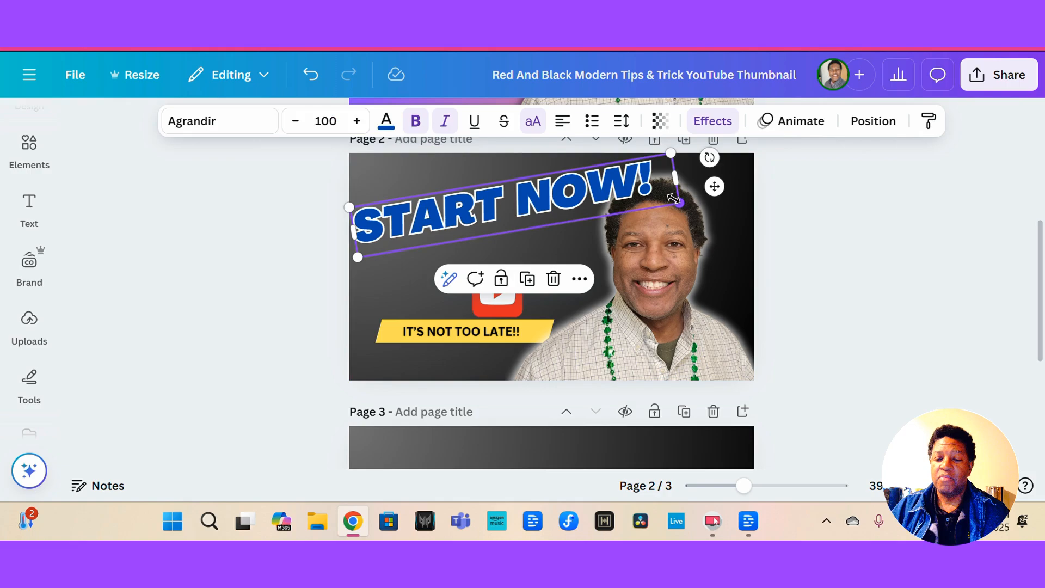
drag(673, 197, 656, 197)
drag(454, 197, 462, 201)
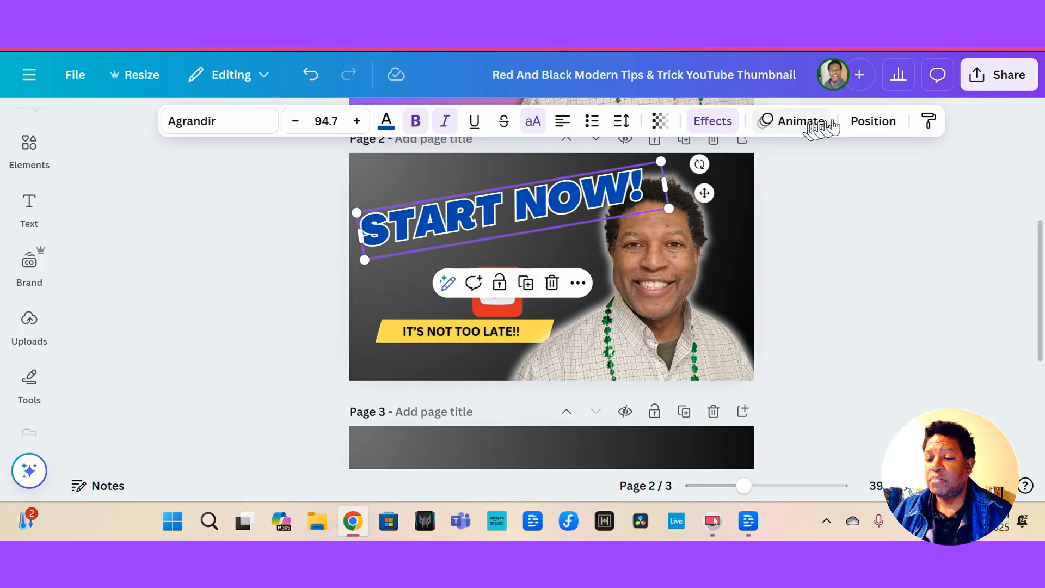
Send the title backward behind the headshot and shrink it to 90.5.
click(859, 128)
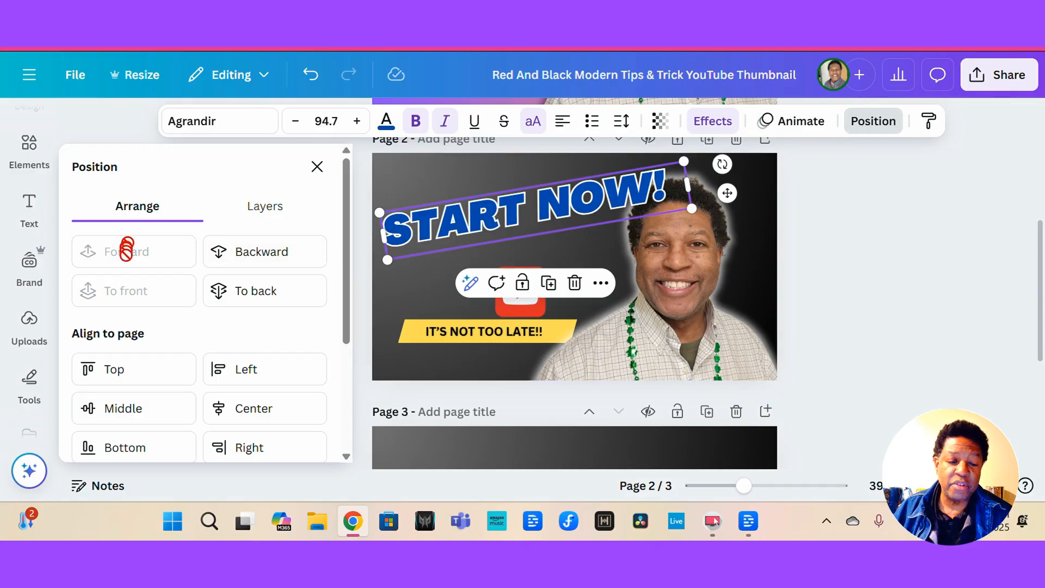
click(259, 256)
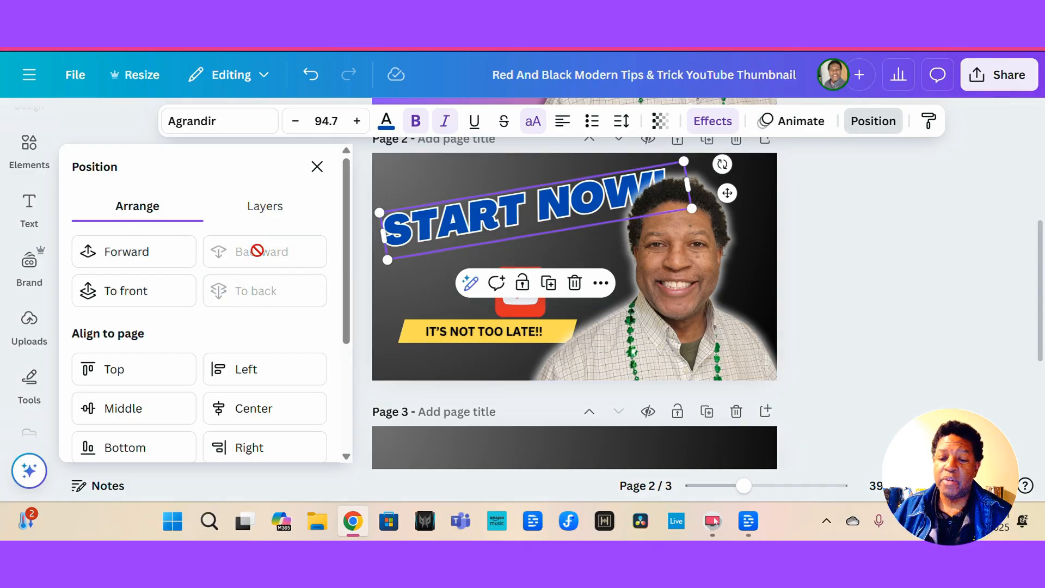
drag(530, 202, 507, 200)
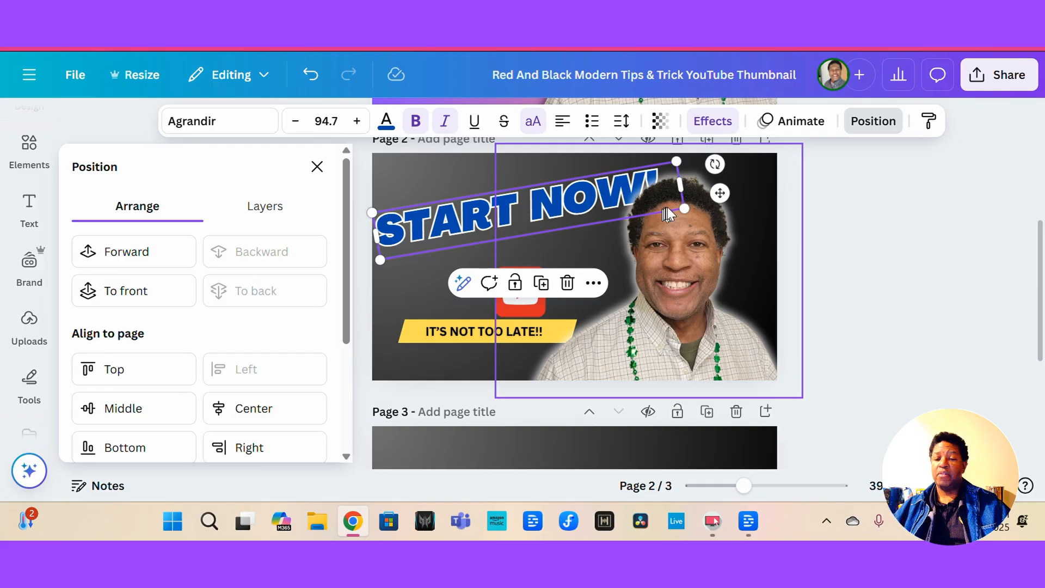
mouse_move(681, 205)
mouse_down()
mouse_move(669, 211)
mouse_move(682, 209)
mouse_up()
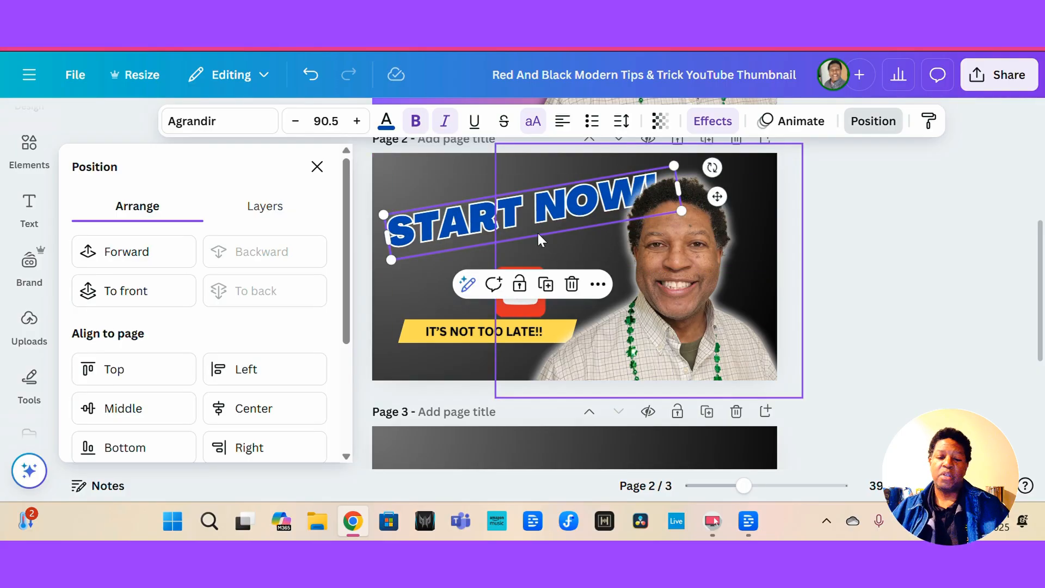
click(516, 300)
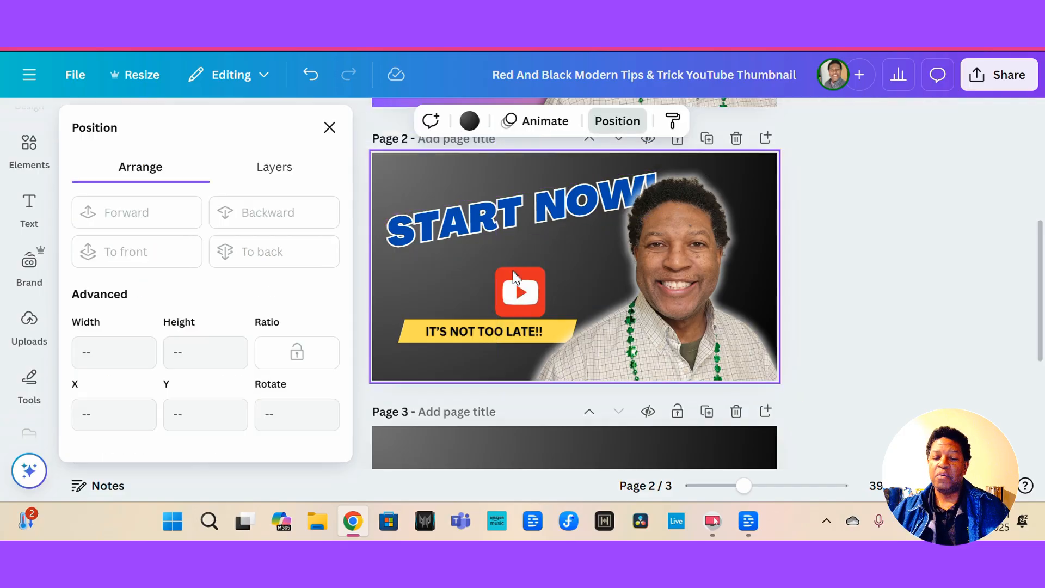
Move the YouTube logo up and left, nudging the headshot into place beside it.
click(602, 270)
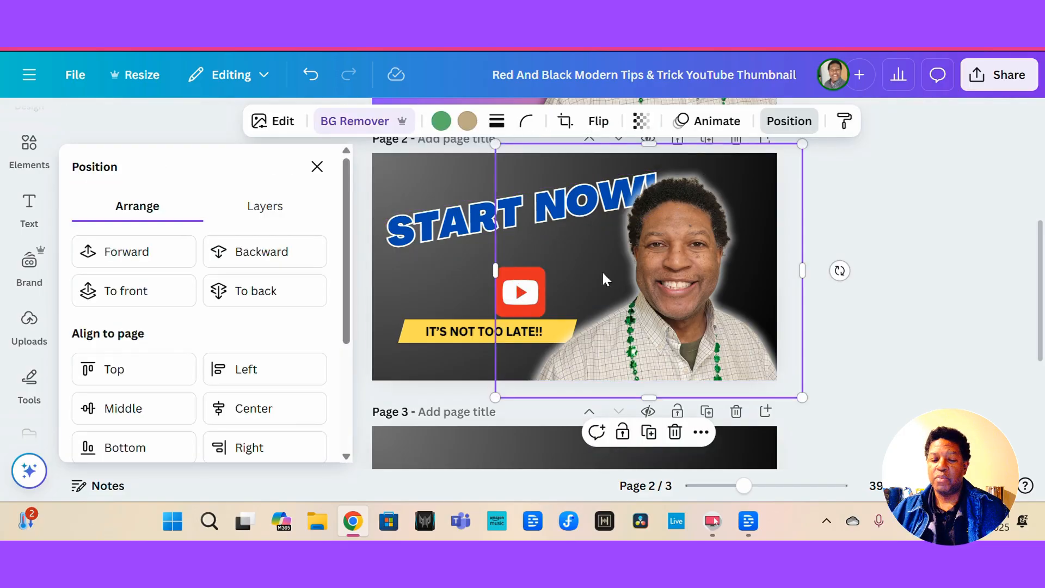
drag(602, 270, 646, 269)
click(515, 285)
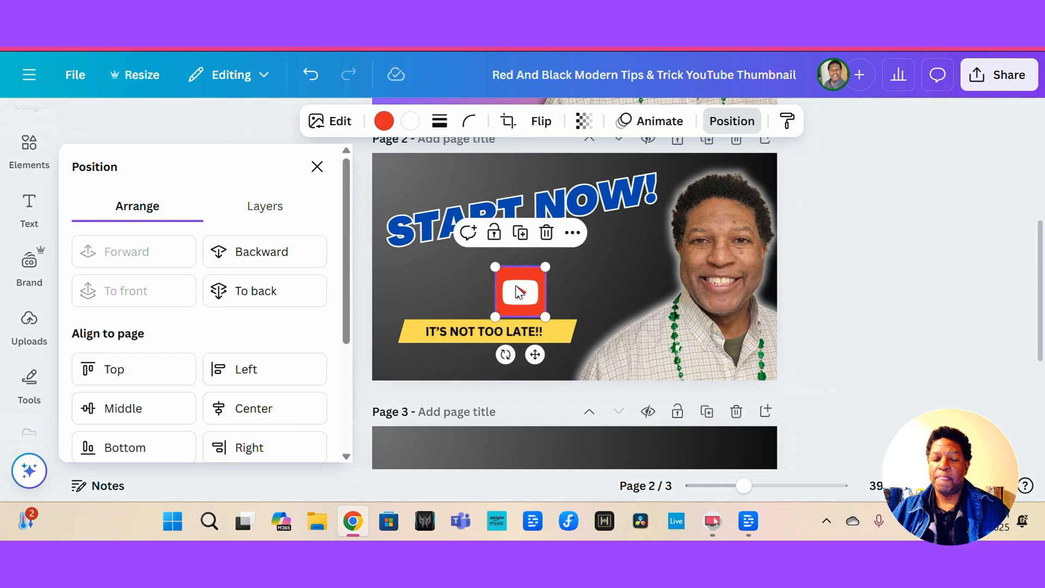
drag(515, 285, 485, 270)
click(621, 268)
drag(621, 268, 580, 269)
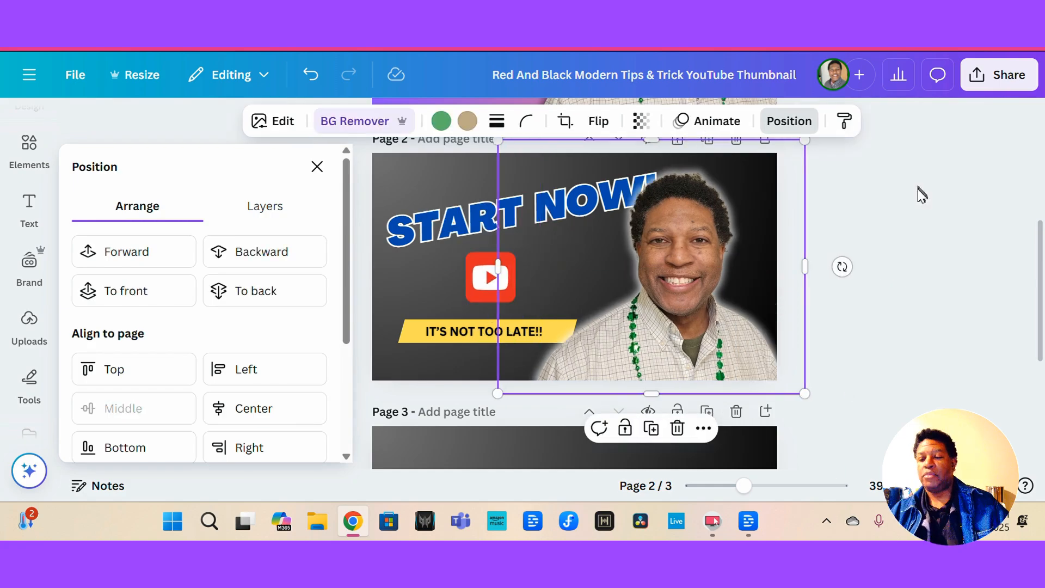
click(917, 189)
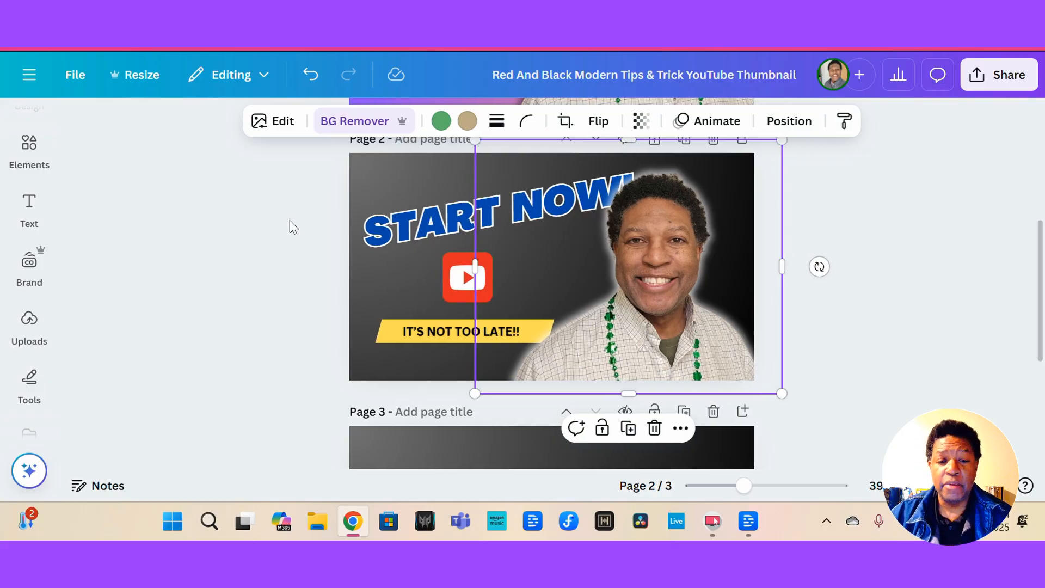
Scroll between the first and second pages to compare both thumbnail versions.
scroll(320, 222, up, 5)
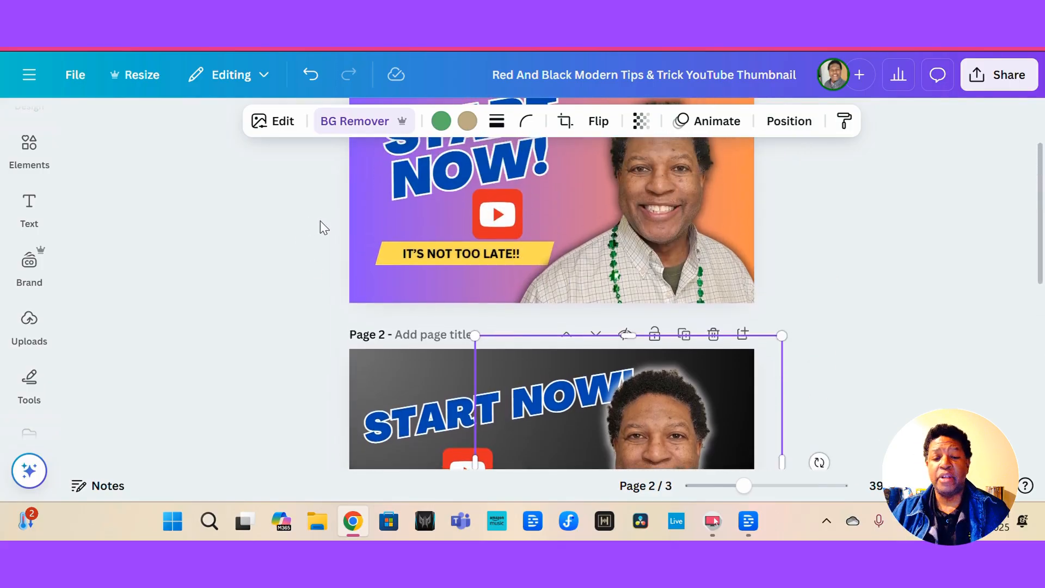
scroll(320, 222, down, 5)
scroll(320, 220, up, 5)
scroll(326, 228, down, 3)
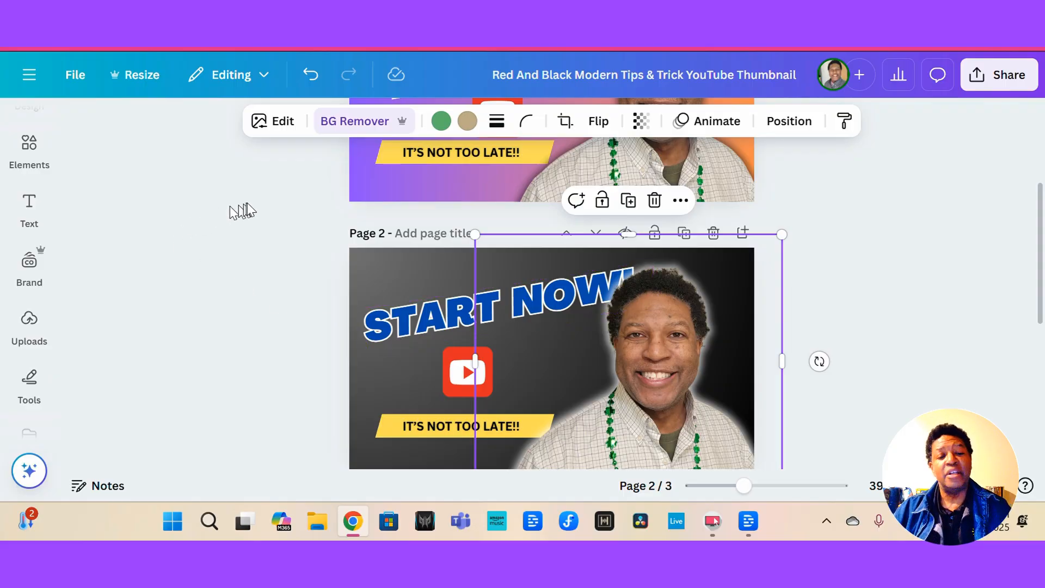
scroll(247, 210, up, 3)
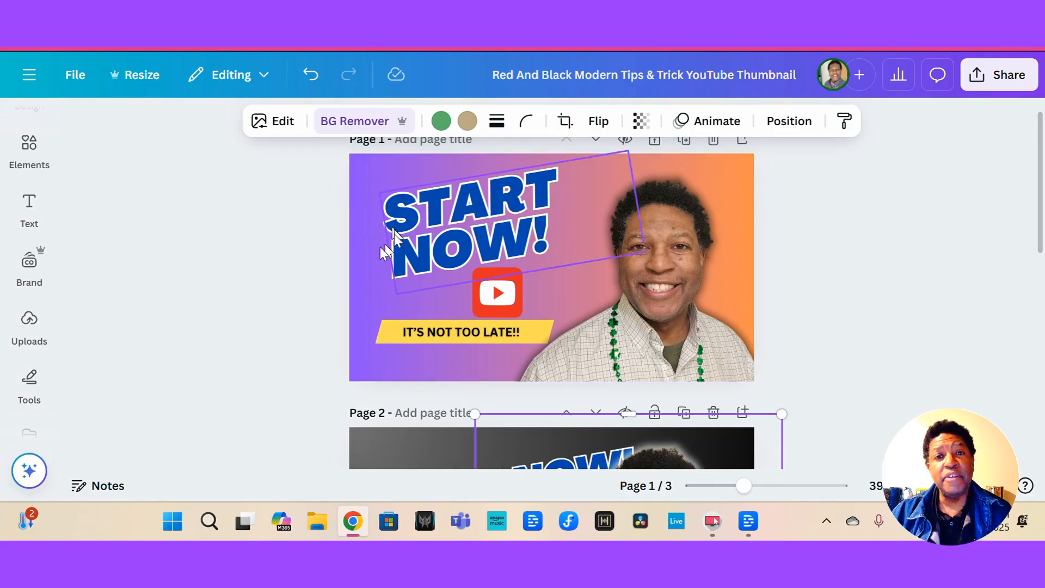
Scroll through the first and second pages again to review both thumbnail designs.
scroll(316, 295, down, 1)
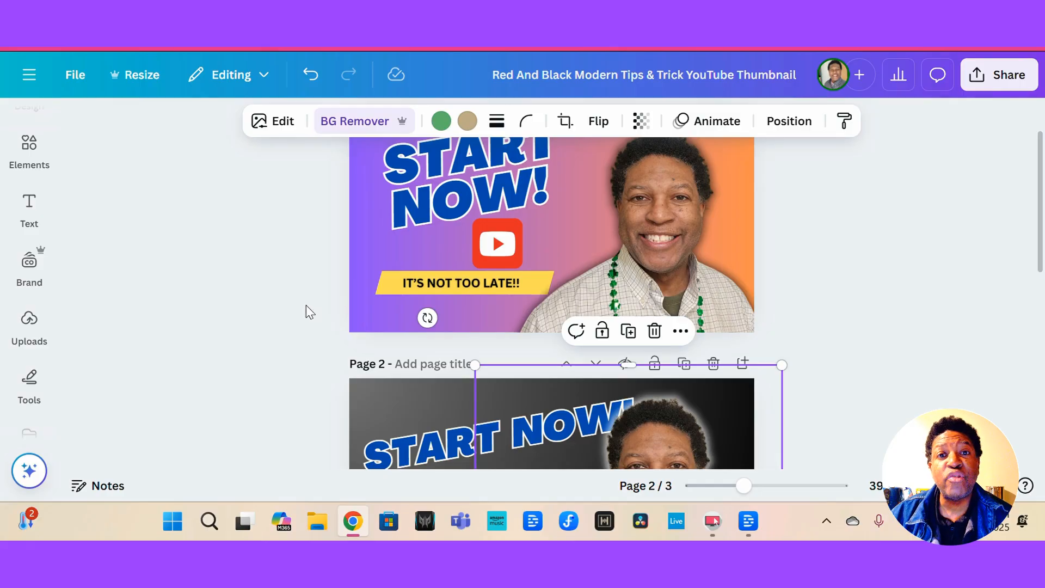
scroll(305, 305, down, 3)
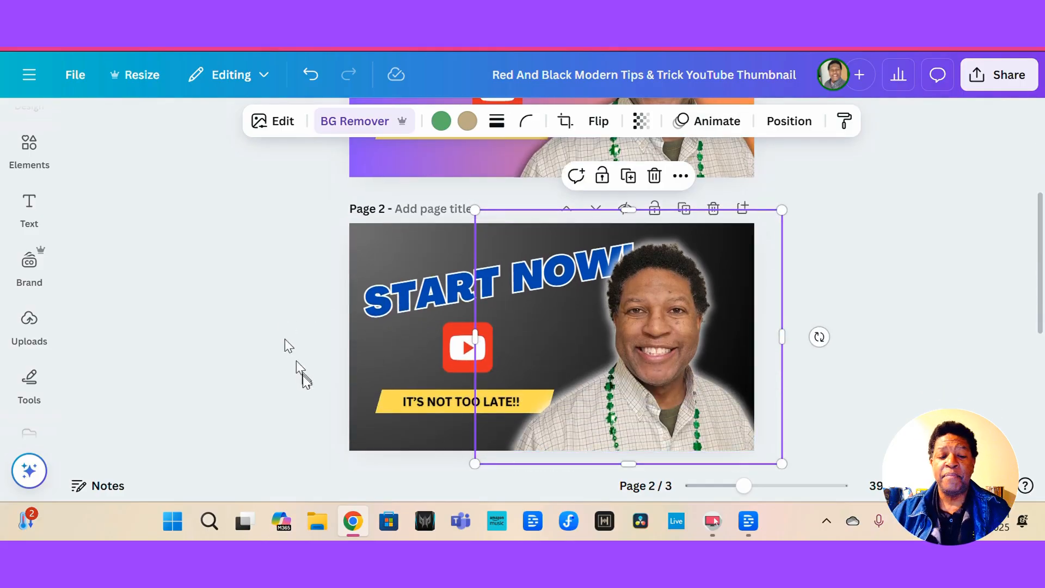
click(240, 304)
scroll(245, 305, down, 1)
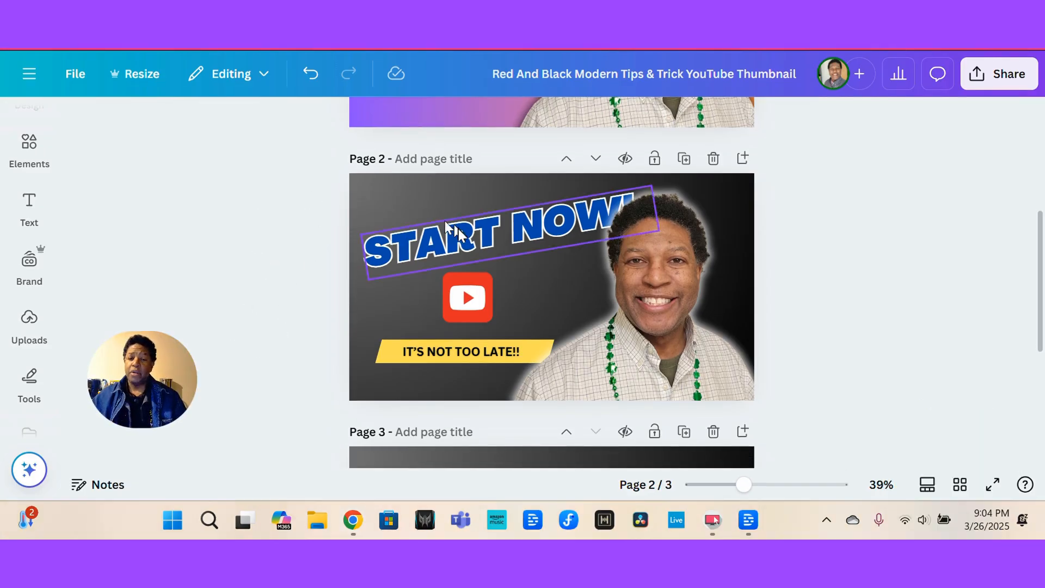
scroll(438, 126, up, 4)
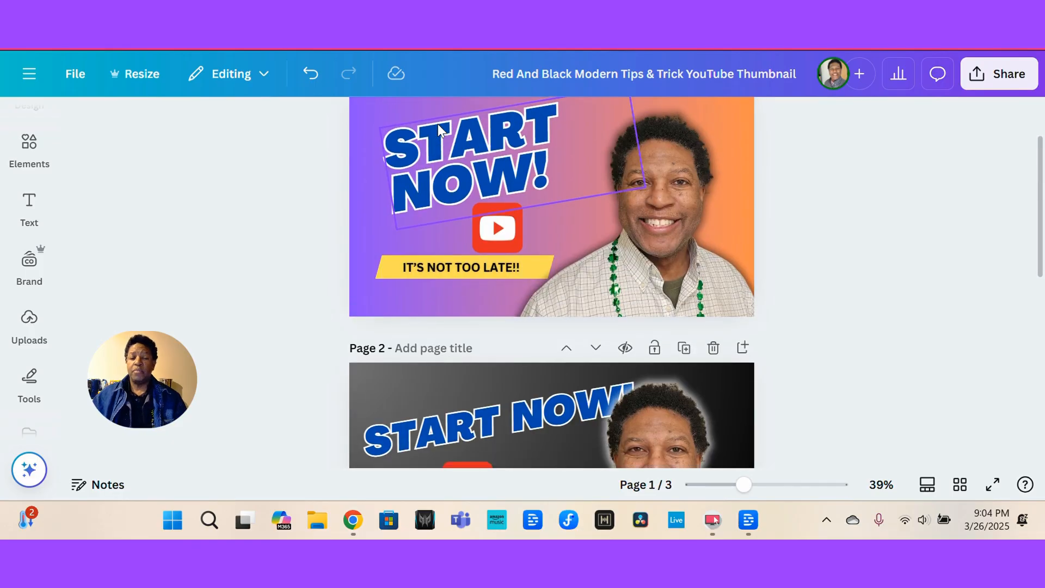
scroll(378, 148, up, 1)
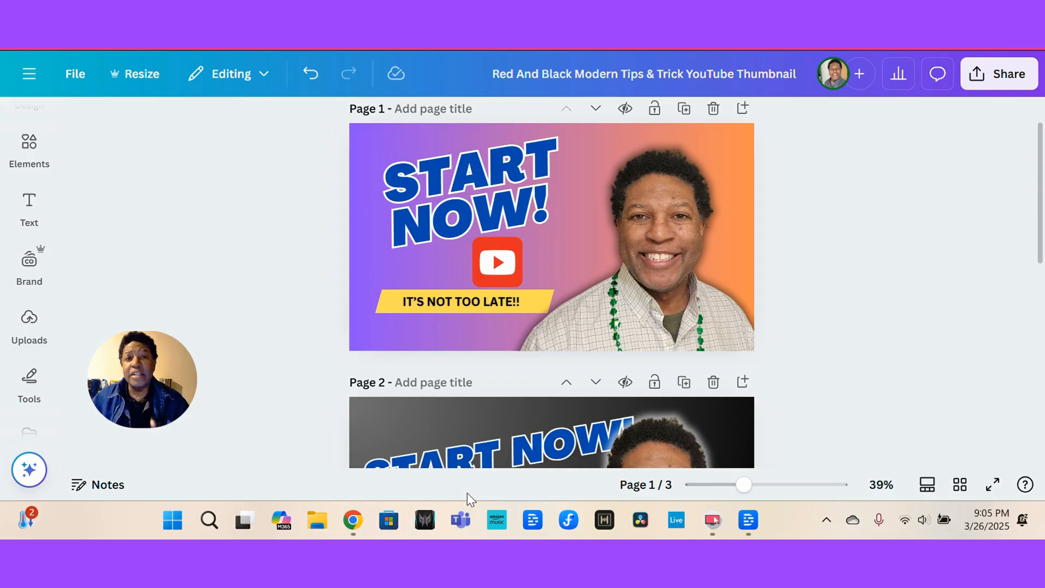
Download the first page as a JPG with quality set to 100.
click(358, 204)
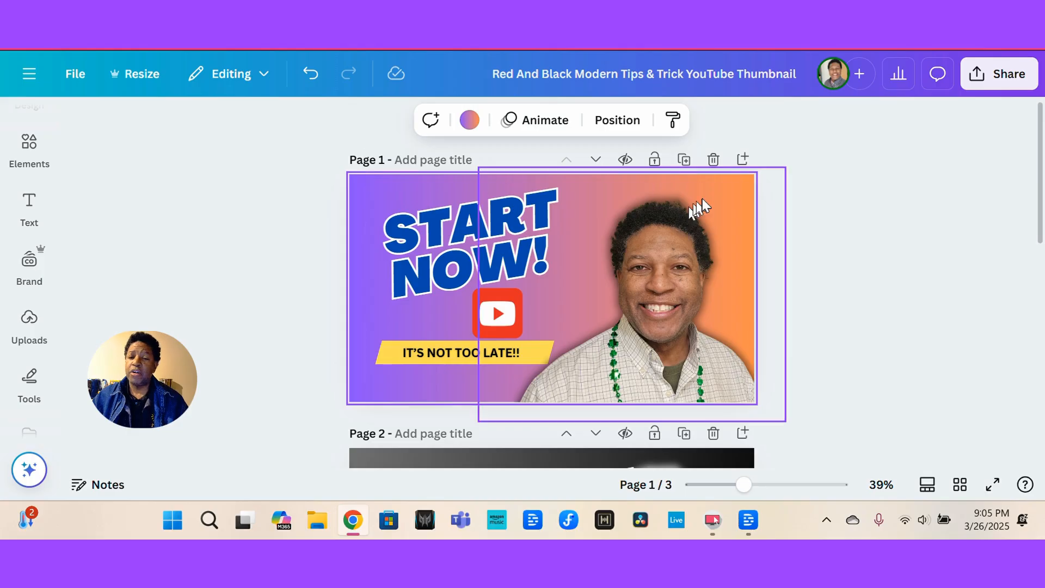
click(1006, 76)
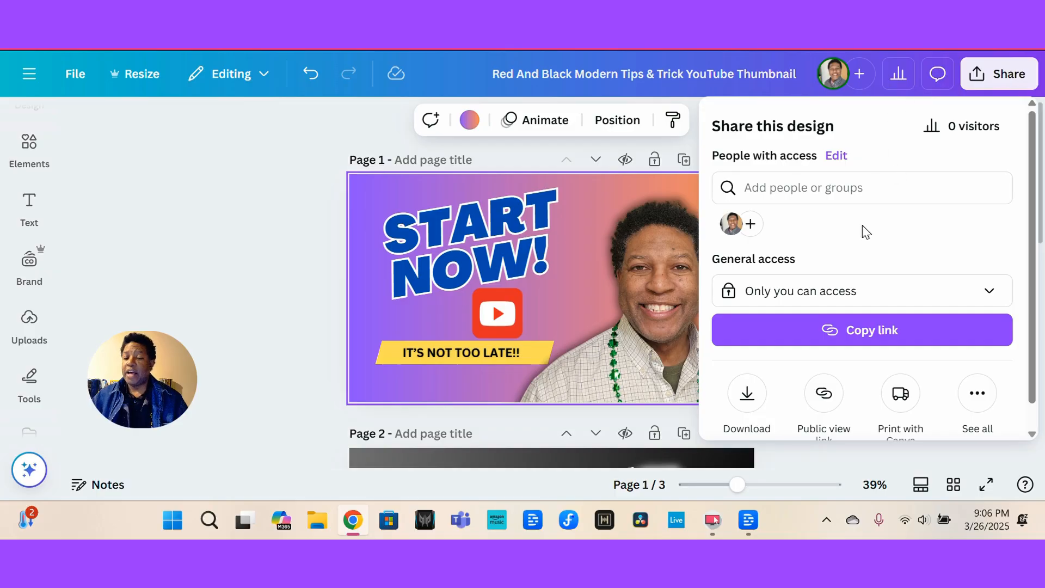
scroll(867, 233, down, 1)
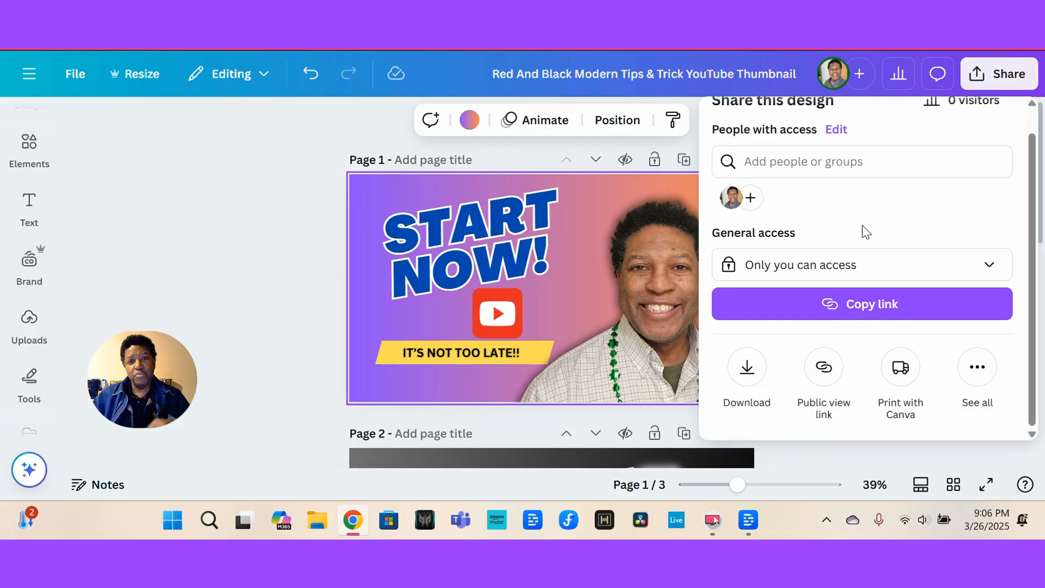
click(756, 376)
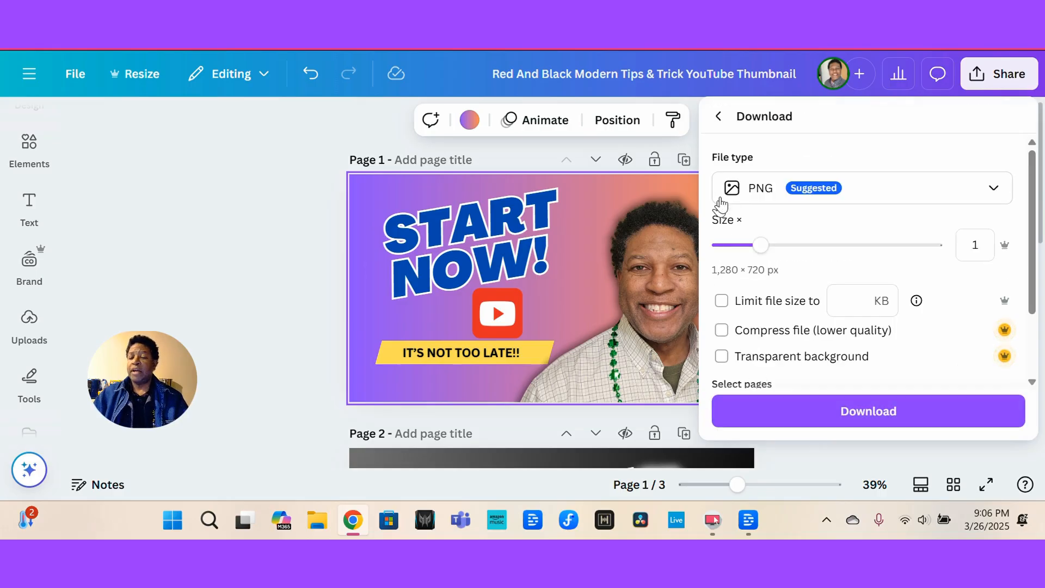
click(761, 190)
click(764, 252)
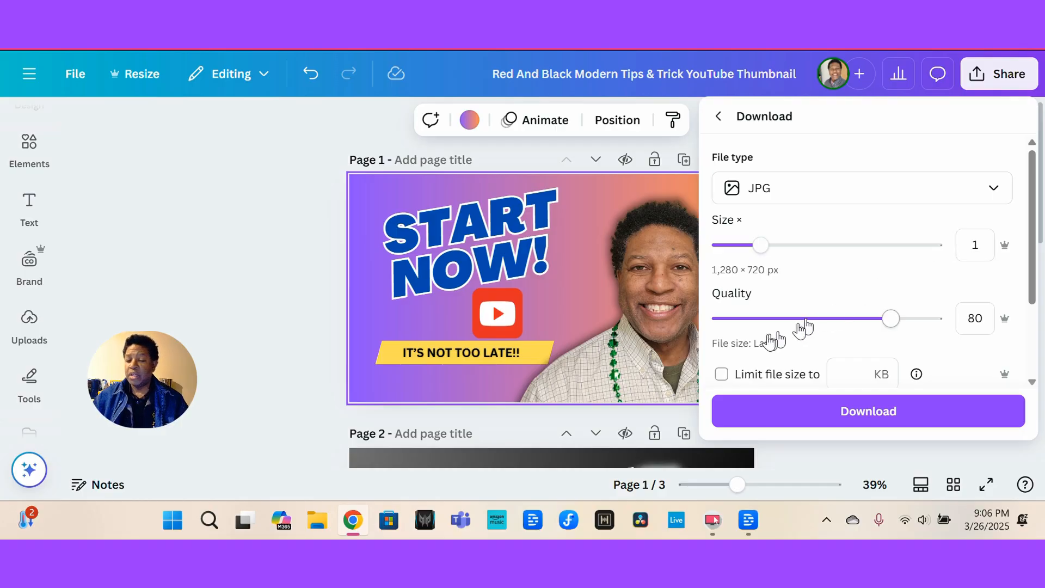
drag(886, 322, 991, 325)
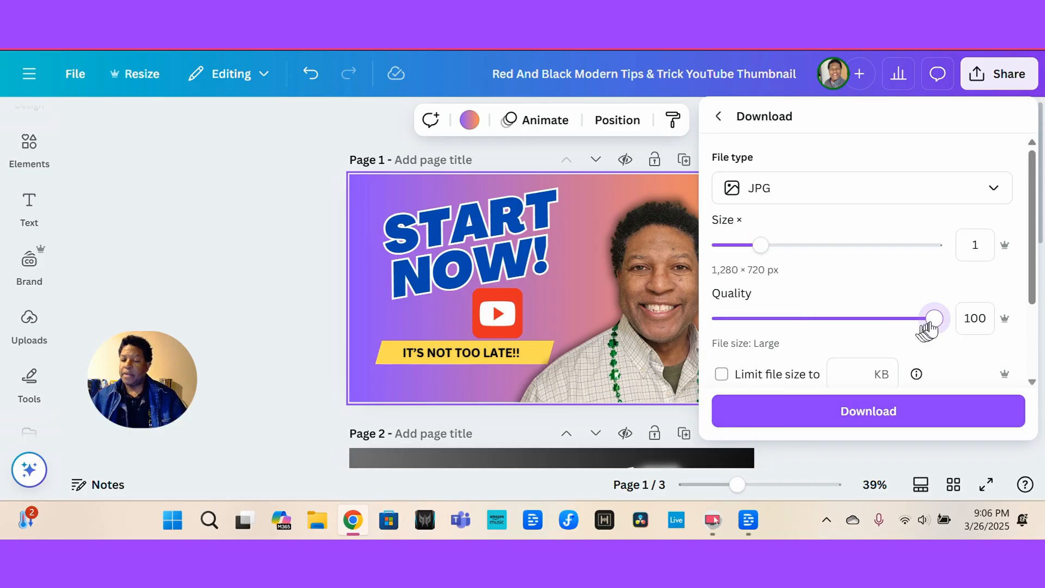
click(822, 415)
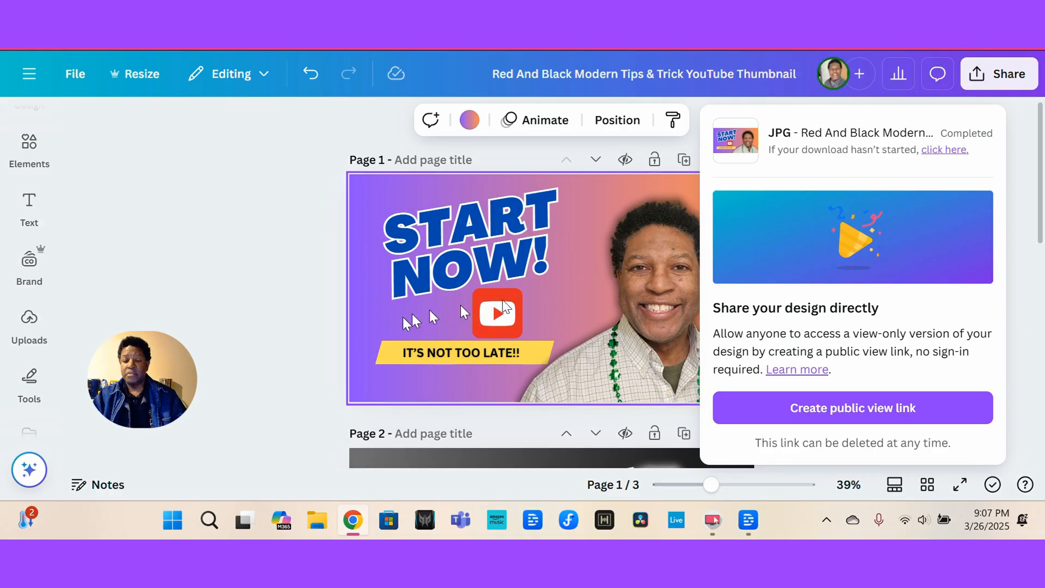
Select the second page's title together with its YouTube logo.
scroll(404, 318, down, 3)
scroll(403, 317, down, 3)
click(403, 317)
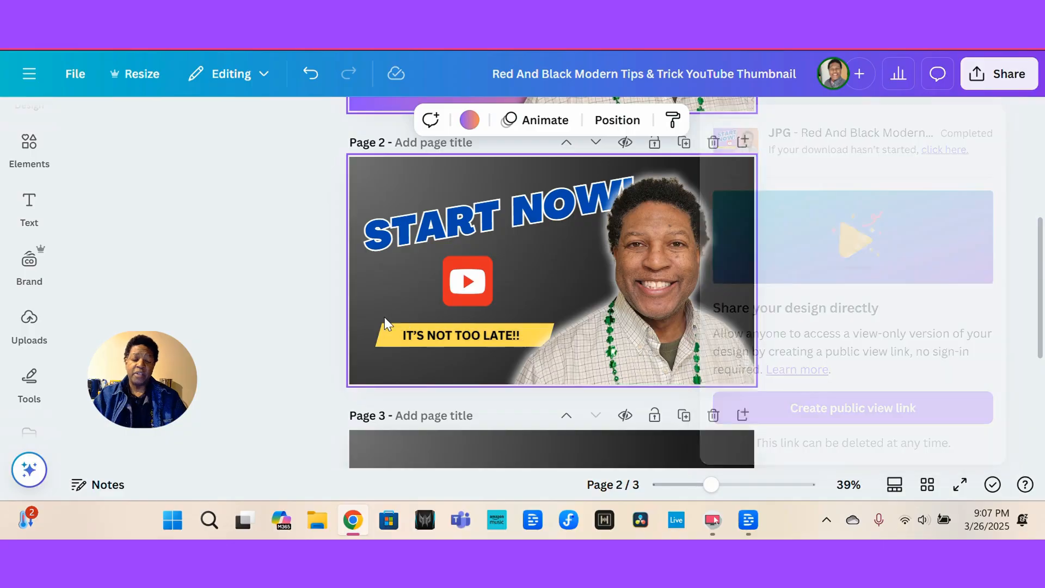
drag(399, 101, 471, 123)
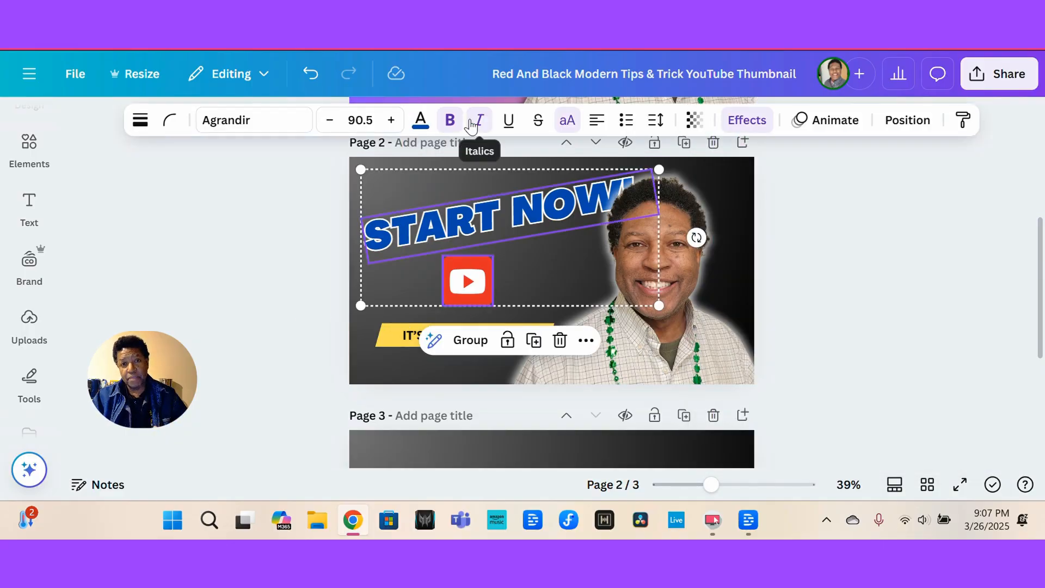